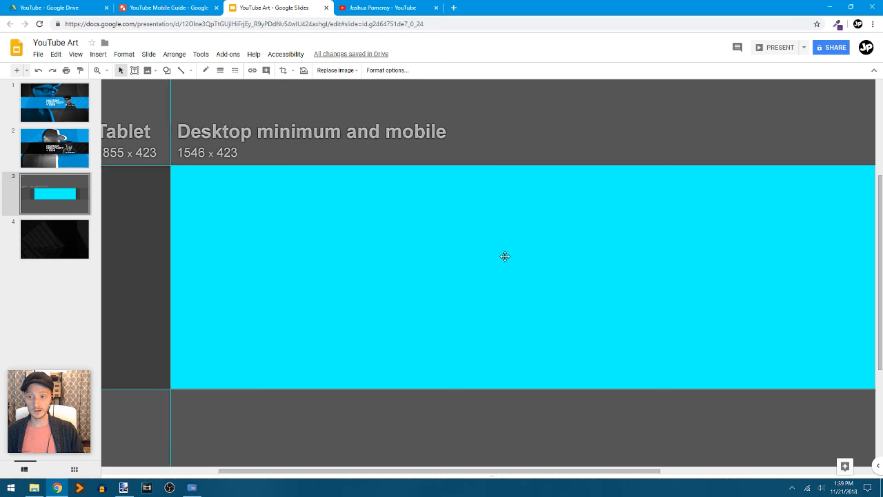
Step: Examine the TV, desktop, tablet and mobile areas on the channel art template slide, including the cyan safe area
scroll(475, 260, "up", 3)
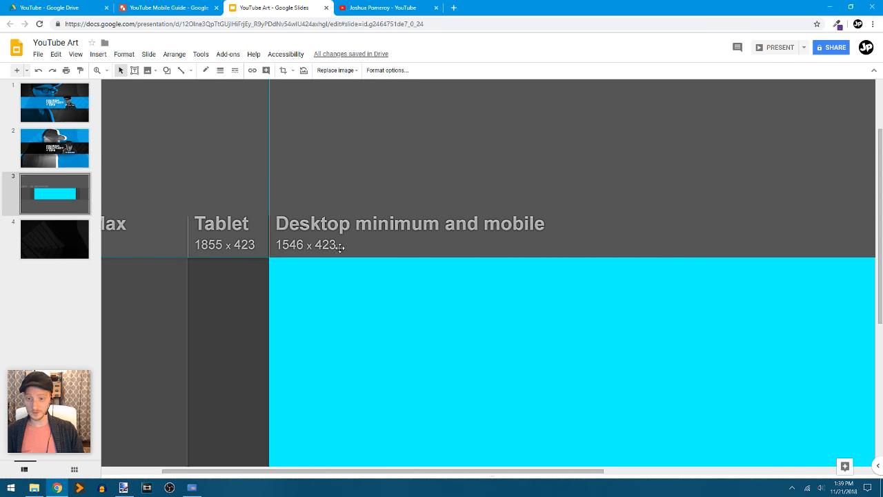
scroll(467, 264, "left", 4)
scroll(481, 278, "up", 1)
scroll(481, 278, "up", 1)
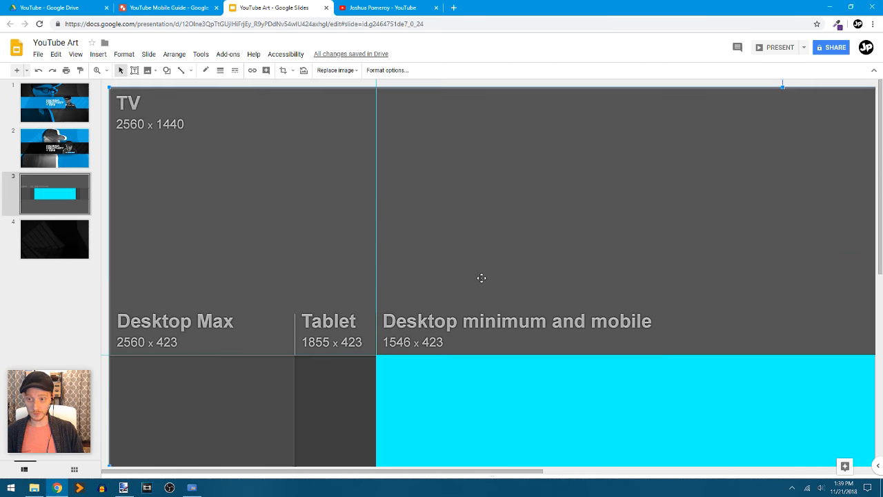
scroll(482, 278, "down", 2)
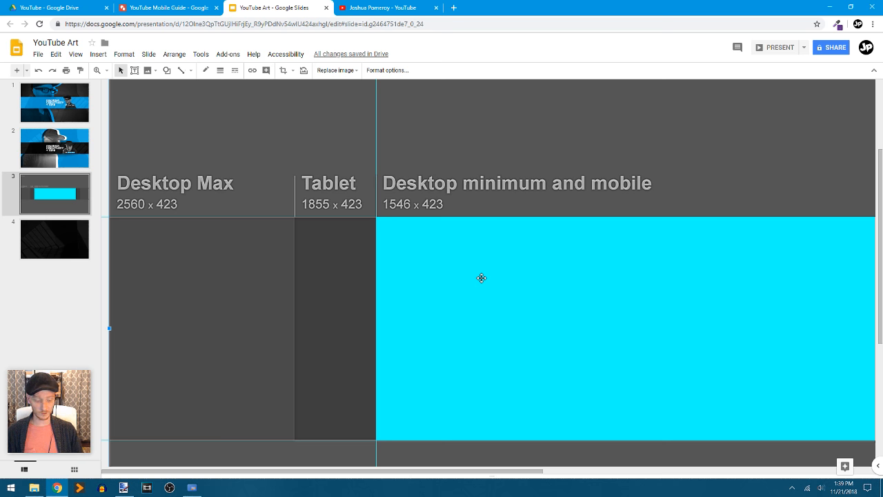
key("ctrl+alt+minus")
scroll(282, 283, "right", 3)
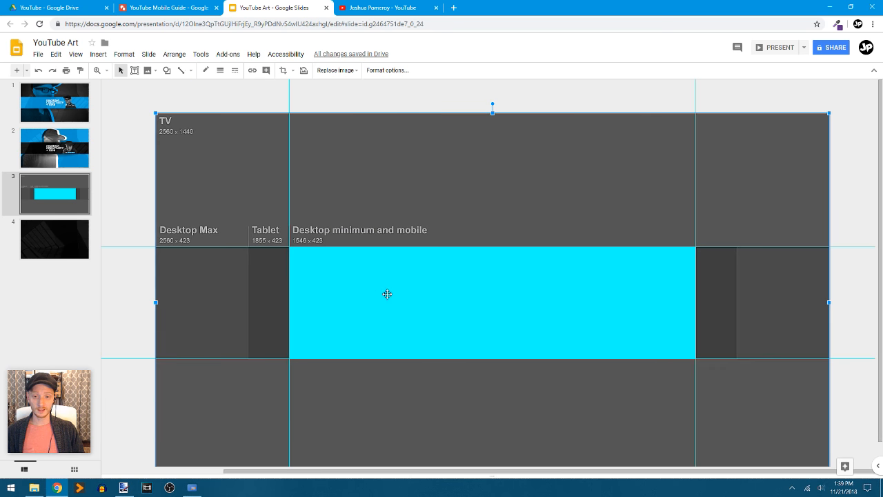
left_click(423, 294)
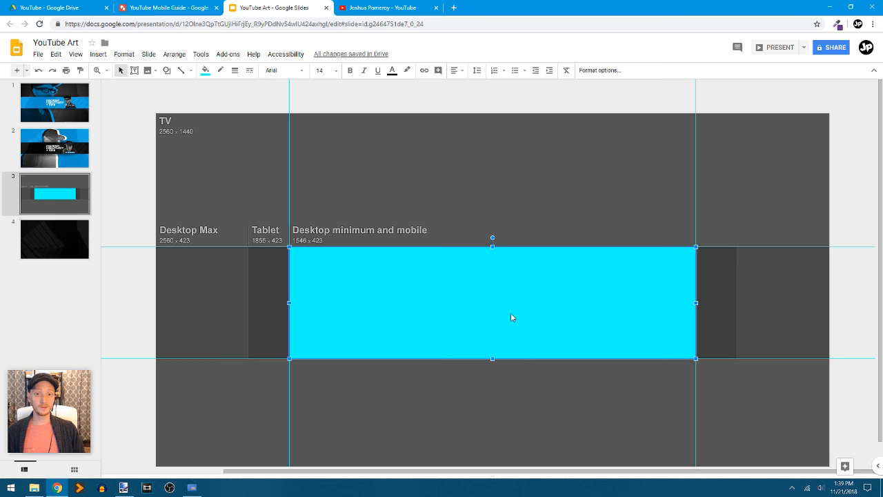
left_click_drag(510, 317, 507, 129)
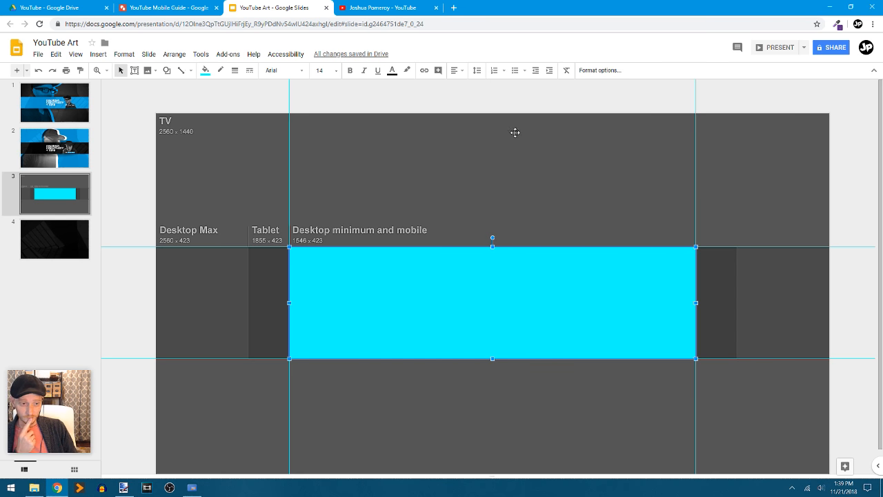
left_click(849, 149)
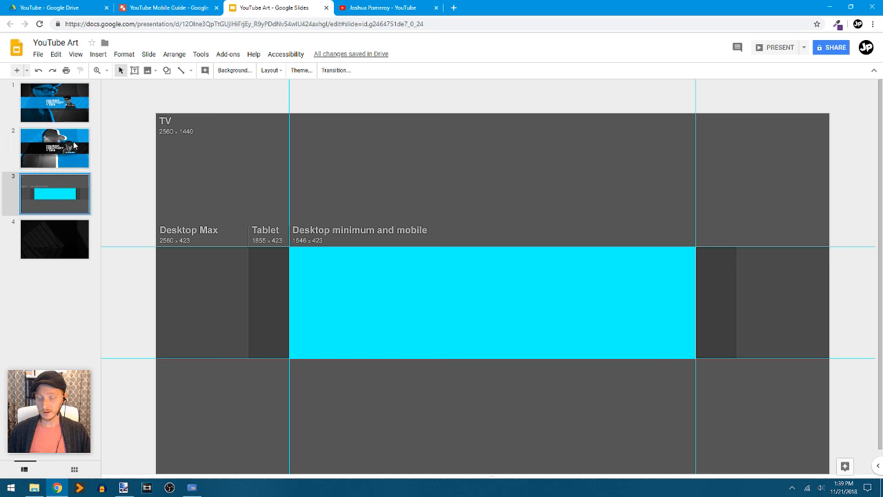
Step: Create a new blank presentation in the Drive YouTube folder and dismiss its theme choices
left_click(37, 55)
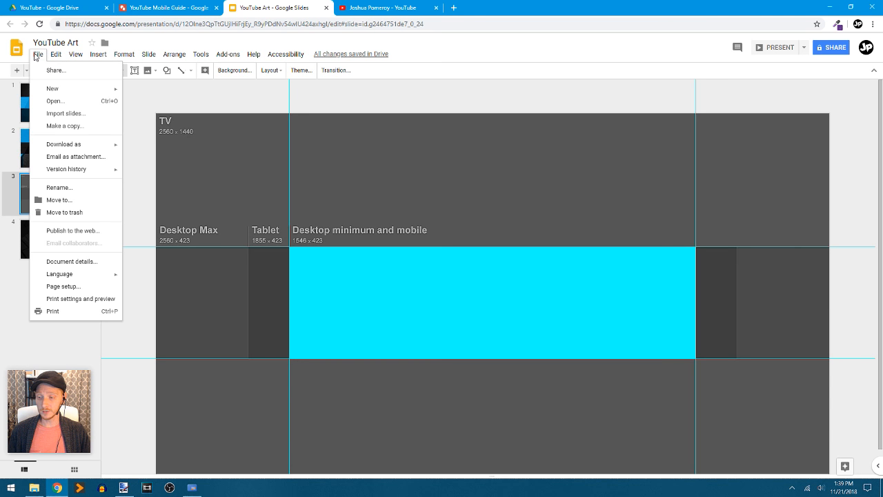
left_click(166, 8)
left_click(59, 7)
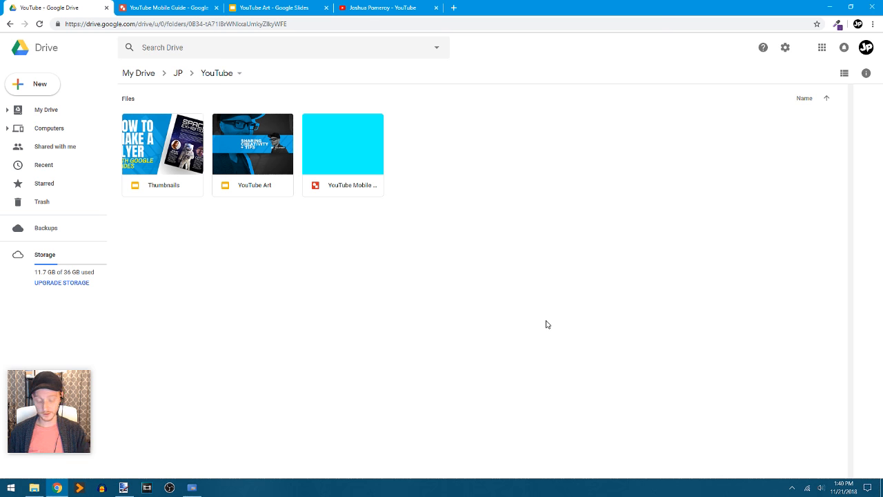
key("shift+p")
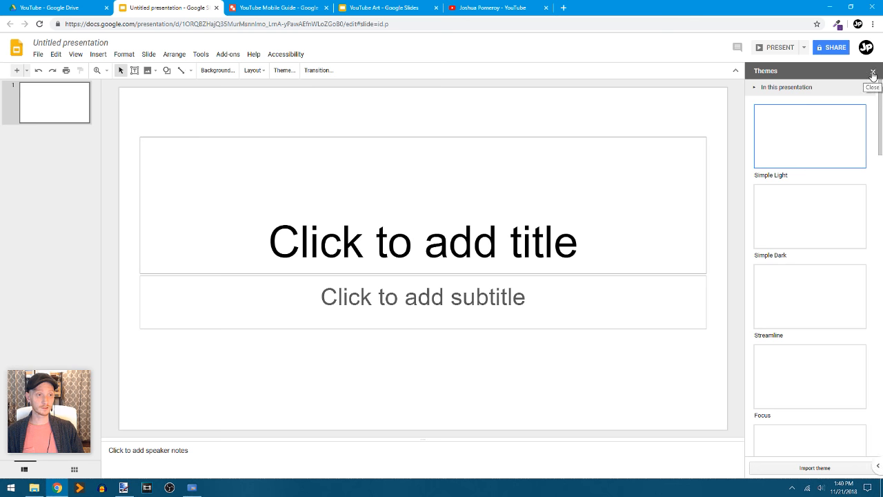
left_click(872, 72)
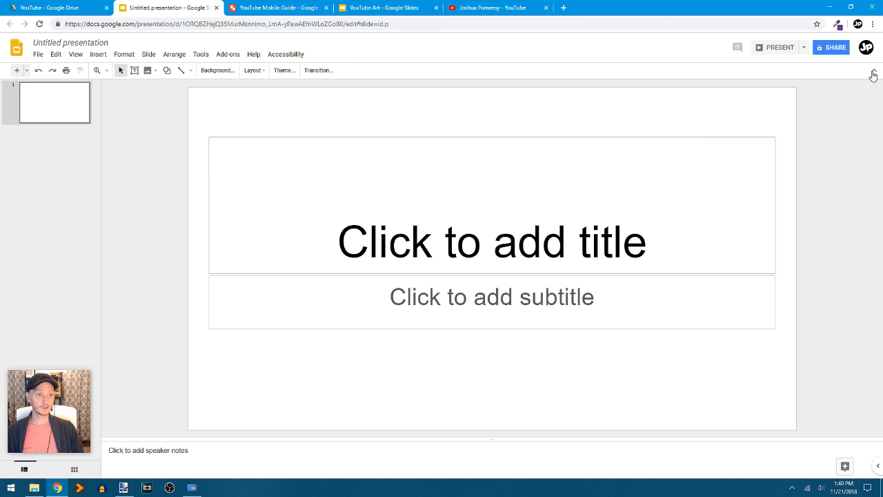
Step: Hide the speaker notes and delete the title and subtitle placeholders from the first slide
left_click(76, 55)
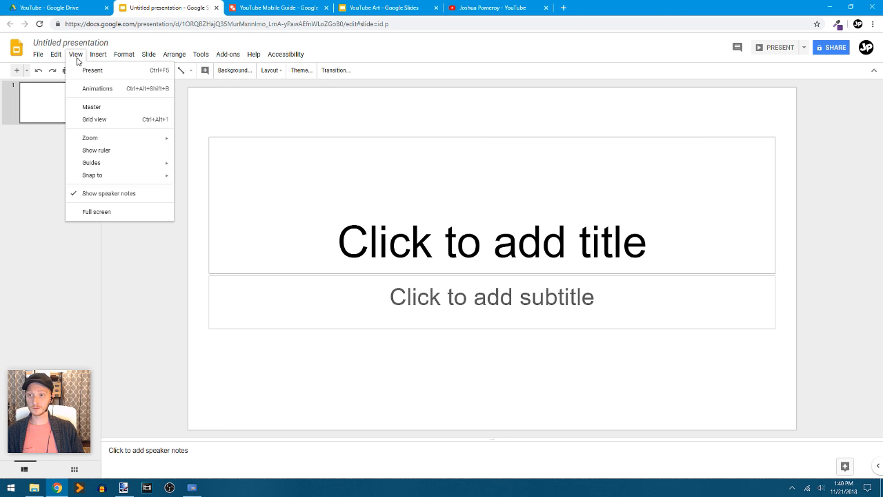
left_click(107, 195)
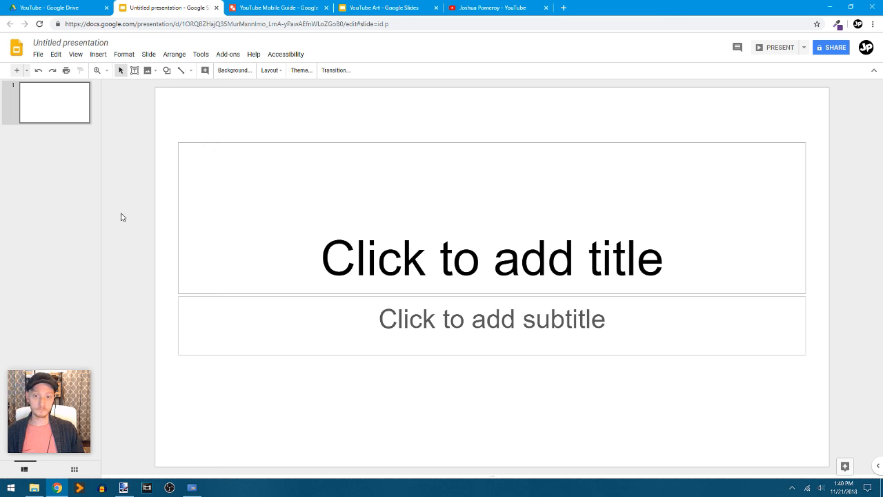
left_click_drag(134, 110, 603, 397)
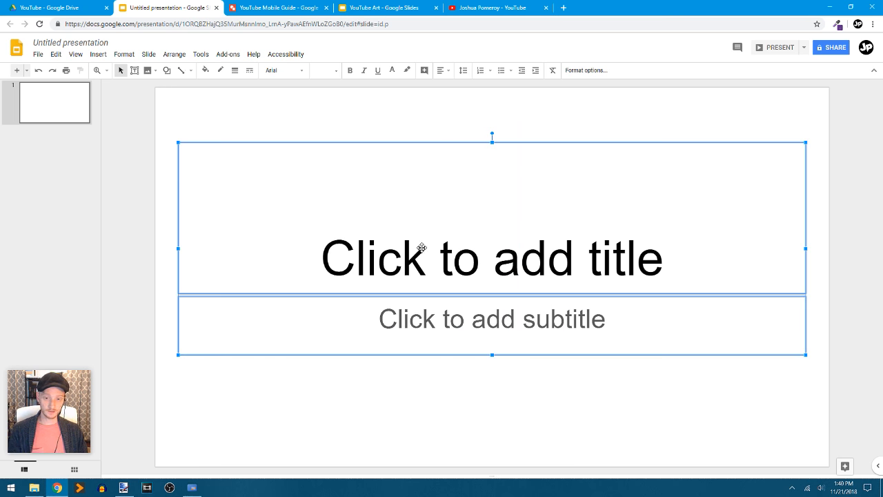
key("Delete")
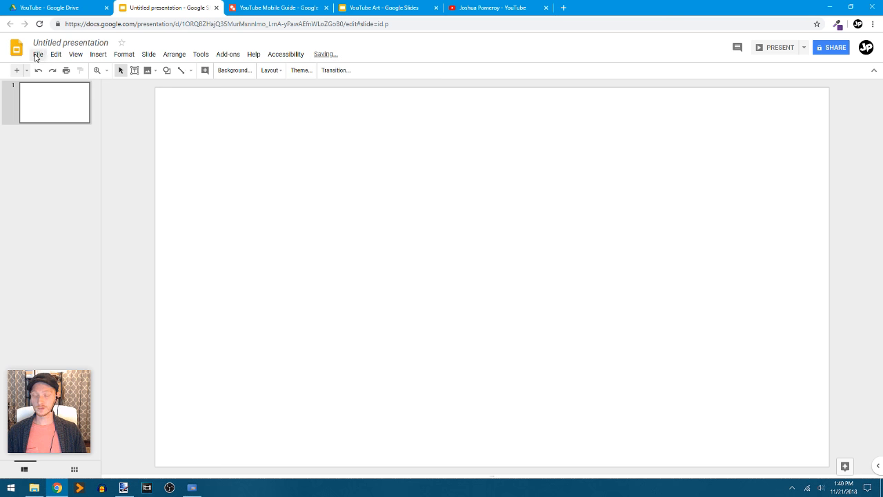
Step: Open the page setup of the new presentation and choose a custom size measured in pixels
left_click(37, 54)
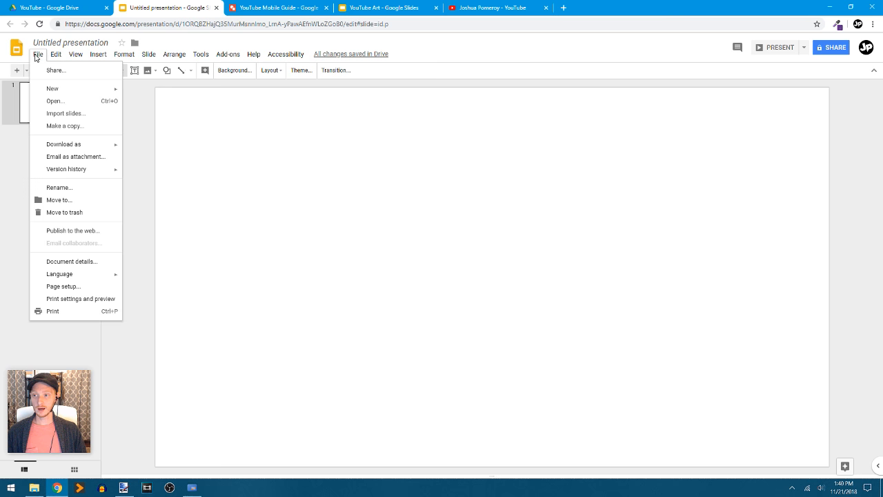
left_click(59, 287)
left_click(425, 255)
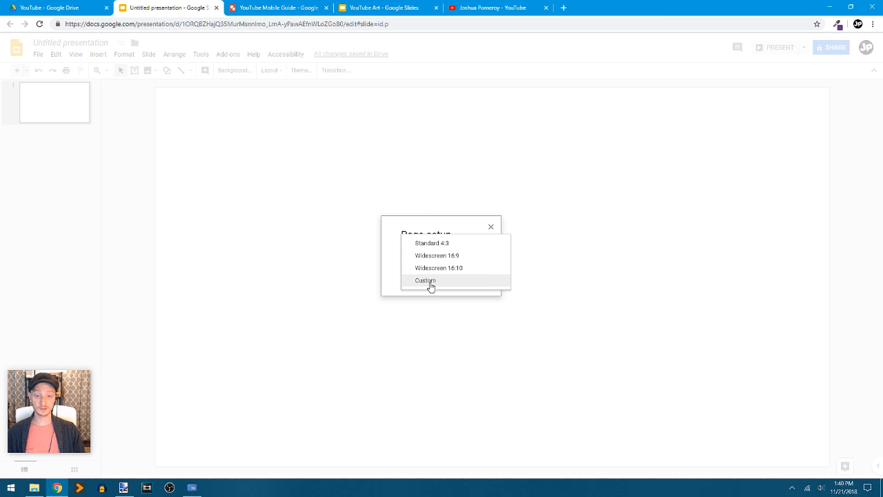
left_click(426, 280)
left_click(483, 273)
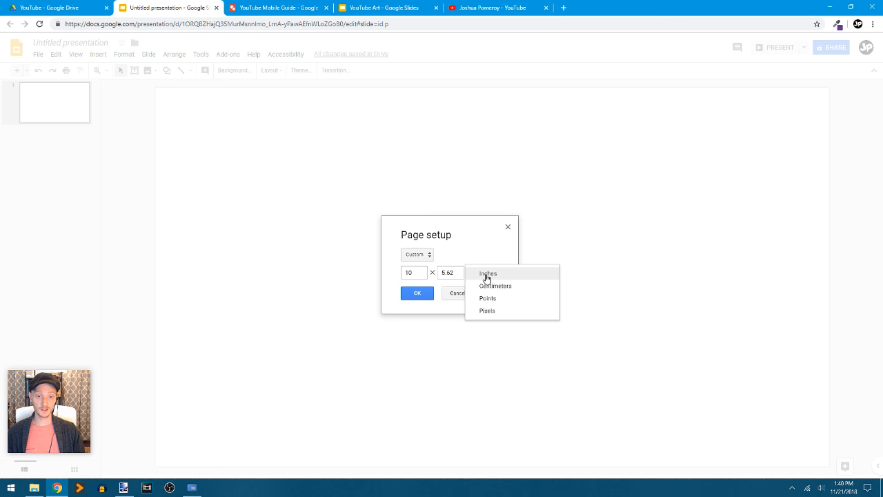
left_click(495, 312)
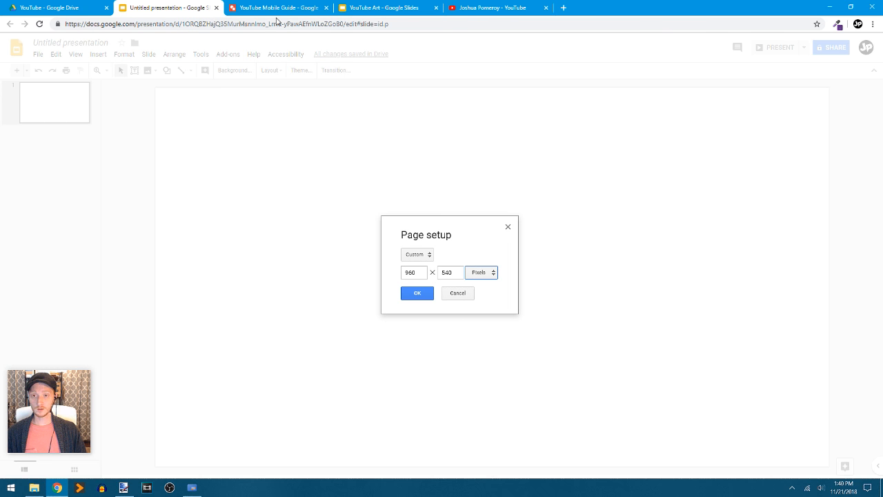
Step: Check the TV dimensions on the YouTube Art template slide and apply a page size of 2560 x 1440 pixels to the new presentation
left_click(366, 8)
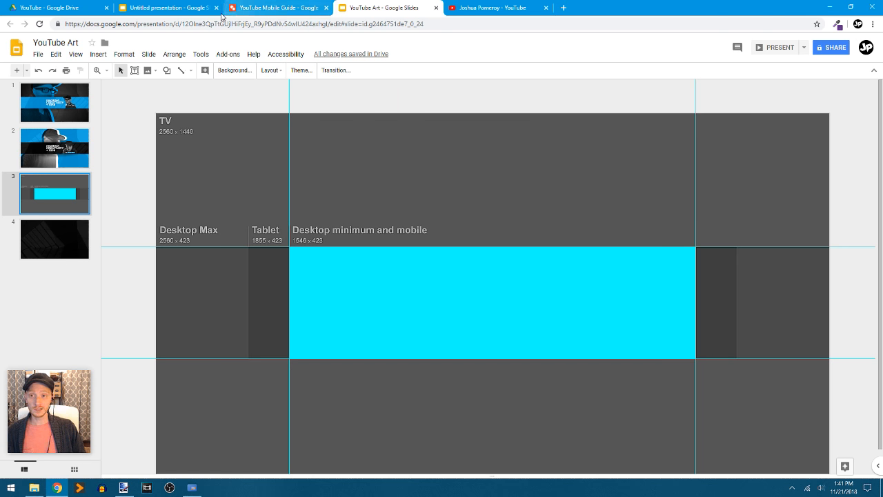
left_click(178, 8)
double_click(412, 272)
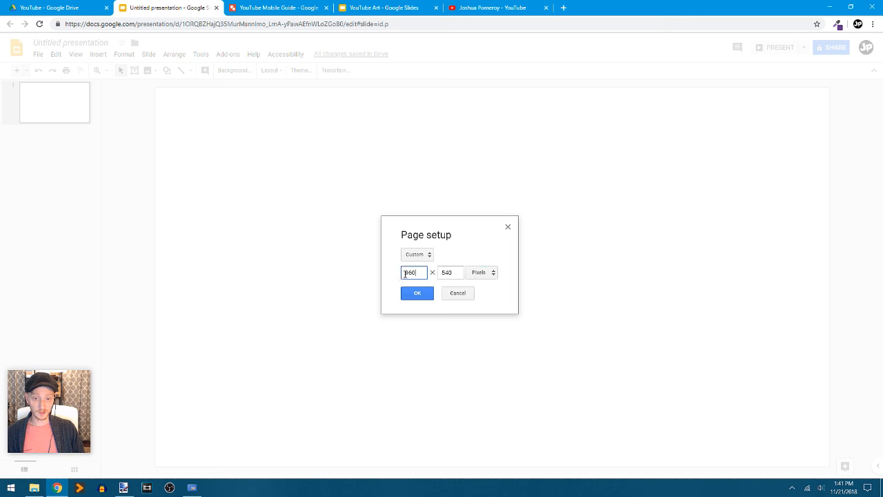
type("2560")
double_click(447, 272)
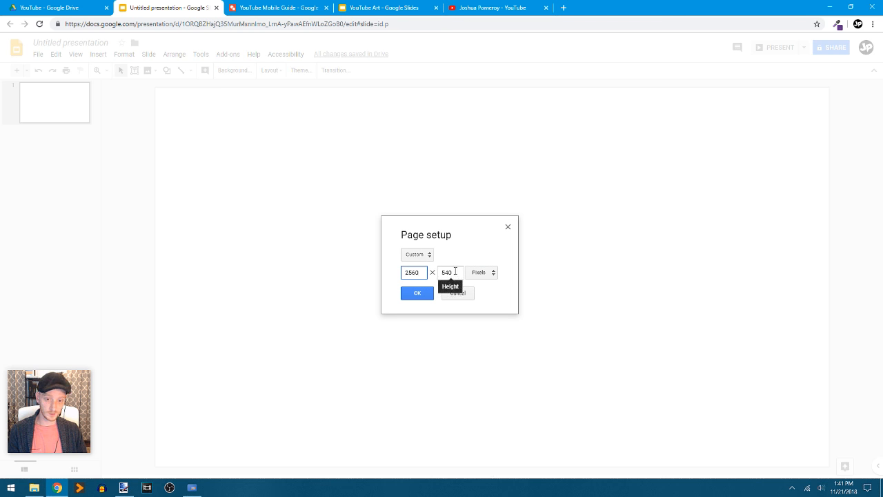
type("1440")
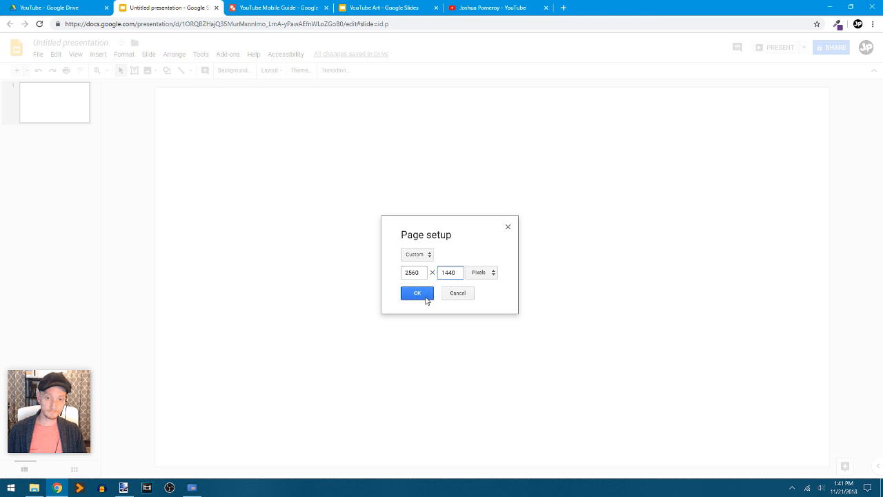
left_click(421, 295)
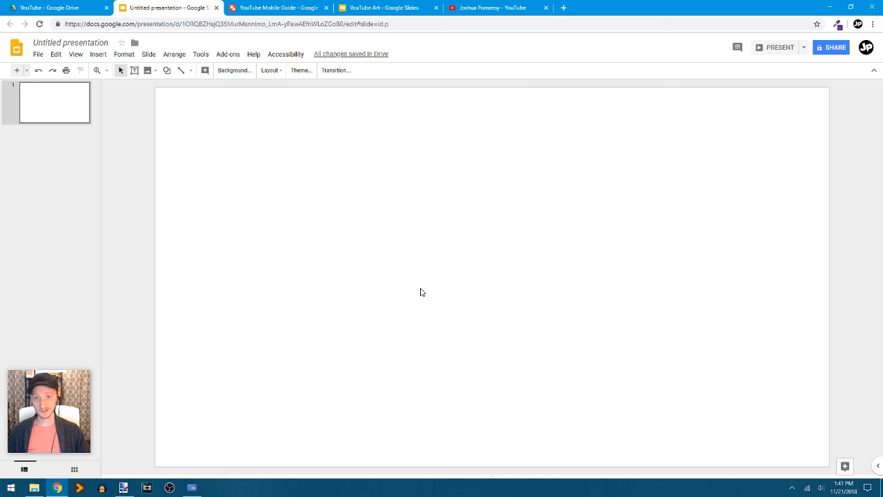
Step: Inspect the template image in the YouTube Art presentation and view the downloaded Channel Art Templates folder in File Explorer
left_click(299, 6)
left_click(385, 8)
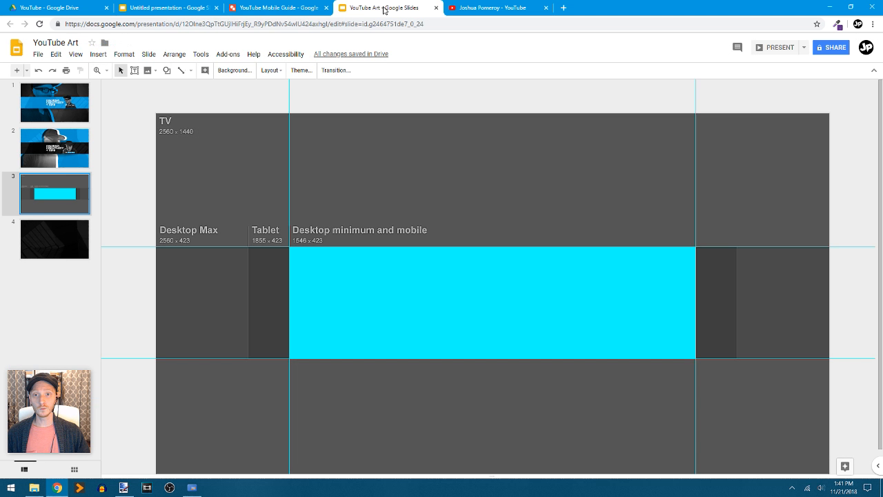
left_click(175, 116)
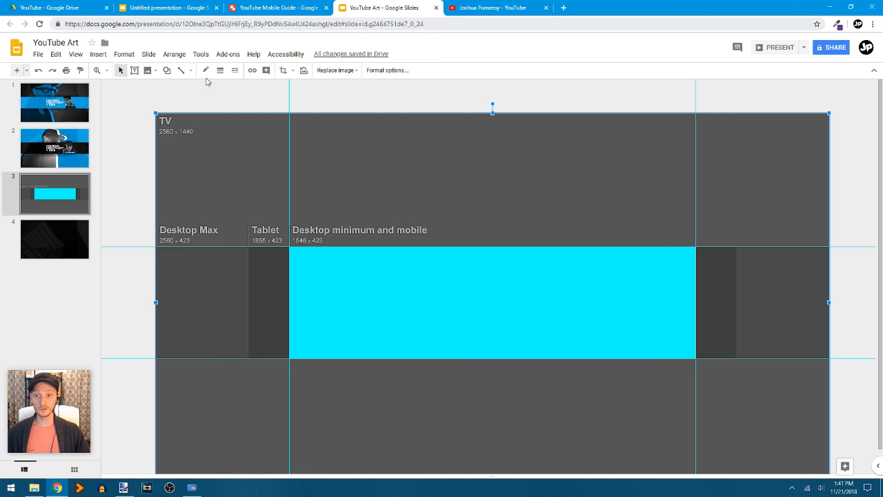
left_click(166, 8)
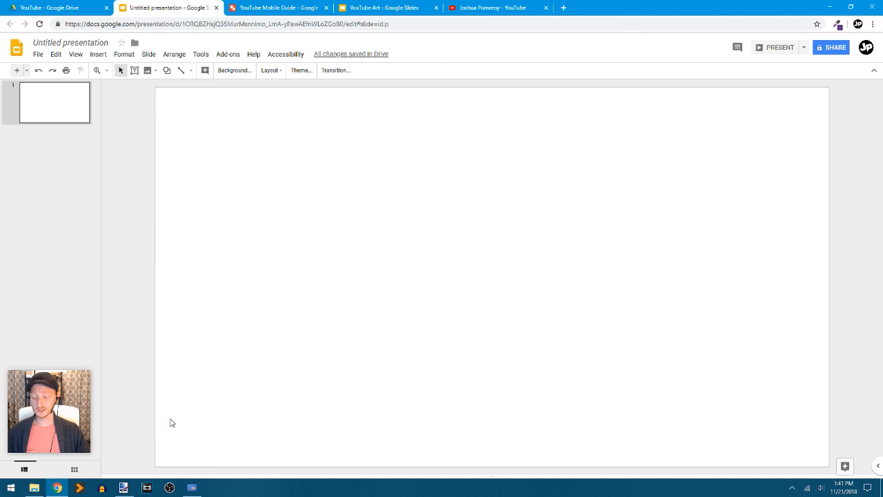
left_click(34, 488)
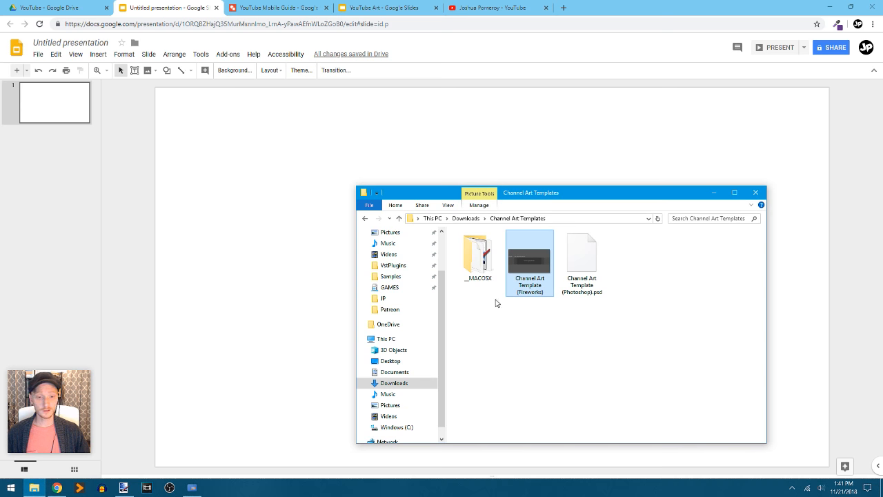
Step: Search the web for "youtube channel art" in a new browser tab
left_click(563, 8)
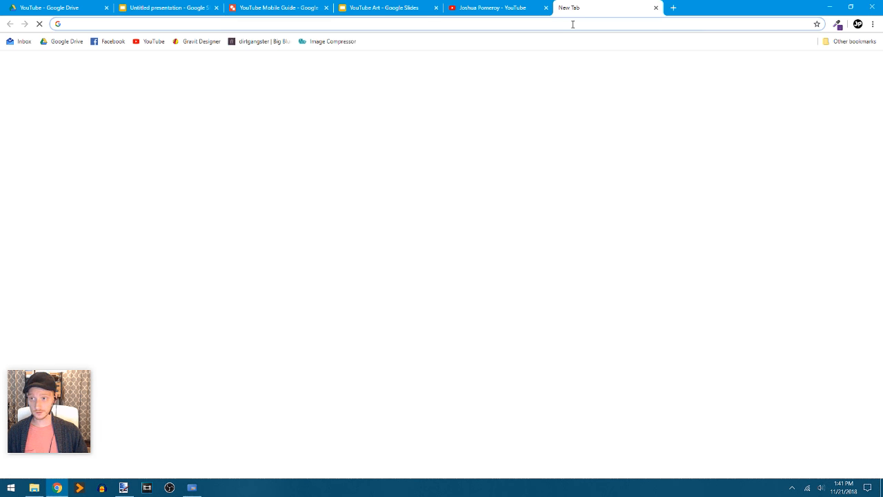
type("youtube")
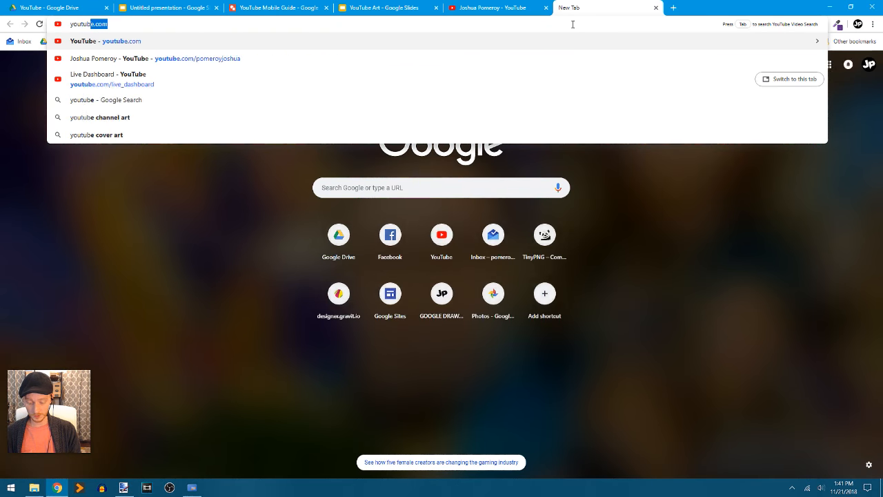
type("chann")
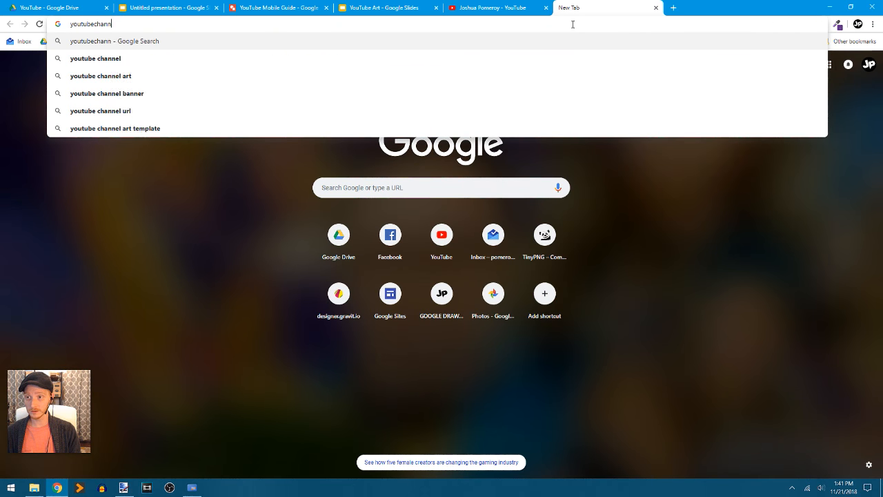
left_click(230, 78)
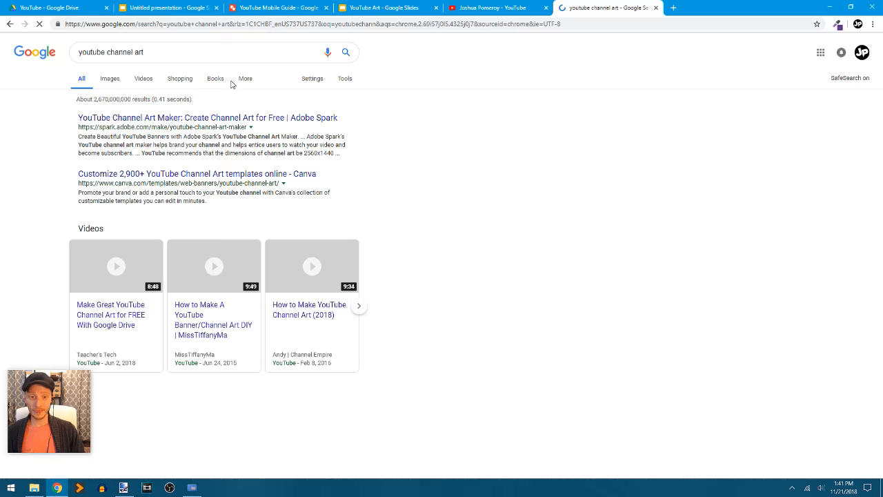
Step: Open the YouTube Help article "Create or edit channel art" from the results and find its image tips and guidelines
scroll(40, 177, "down", 2)
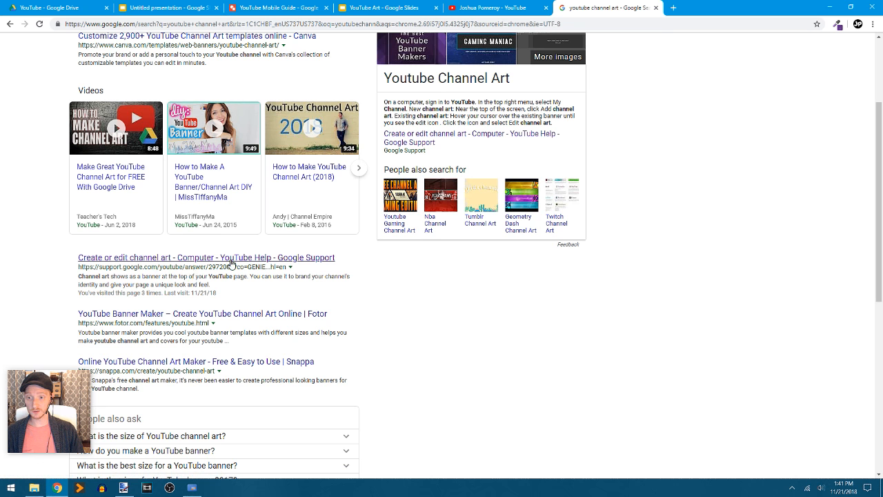
left_click(229, 261)
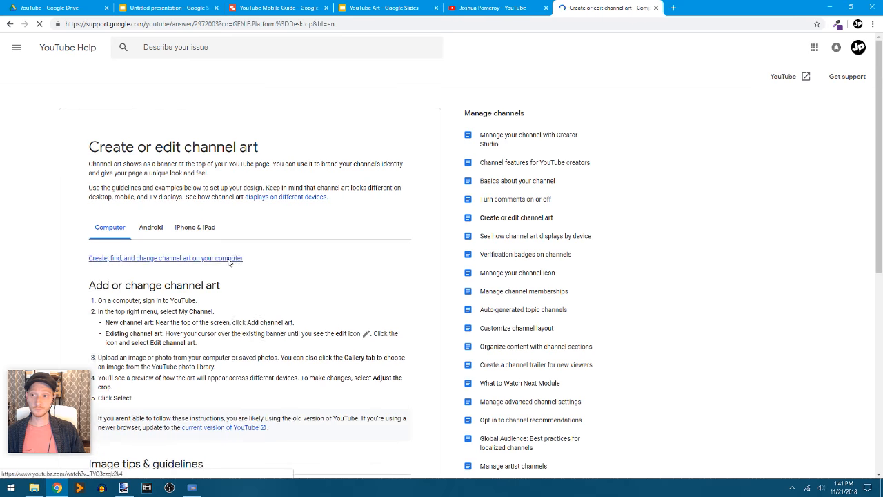
scroll(312, 191, "down", 2)
scroll(313, 191, "down", 2)
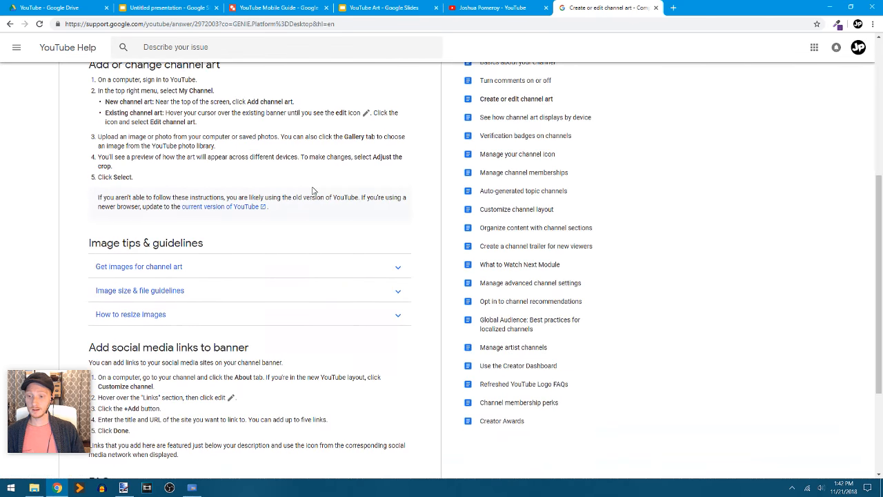
Step: Expand the image size and file guidelines in the YouTube Help article and read the recommended channel art dimensions
left_click(223, 299)
scroll(318, 249, "down", 1)
scroll(318, 249, "down", 2)
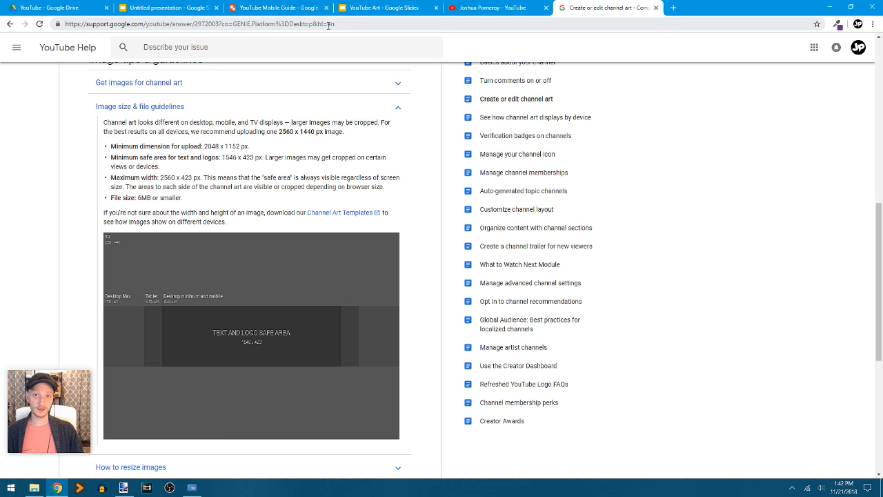
Step: Insert the Channel Art Template (Fireworks) image from the Channel Art Templates folder into the untitled presentation and enlarge it to fill the slide
left_click(161, 8)
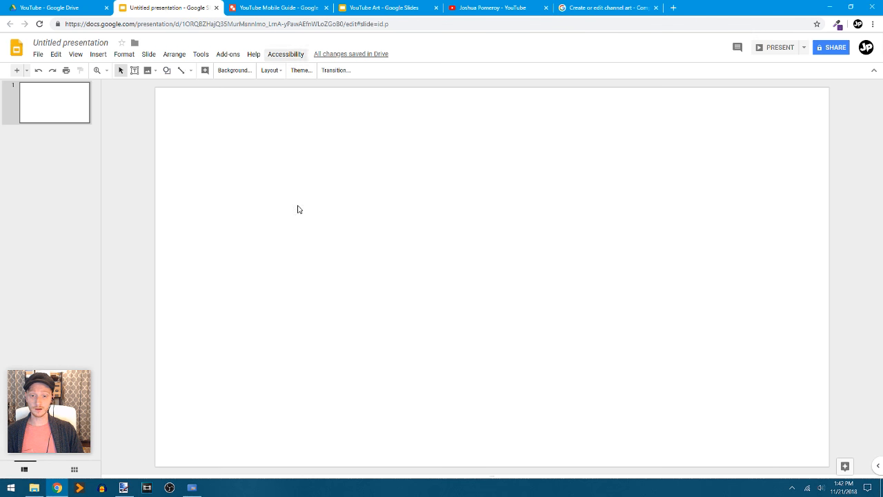
left_click(34, 487)
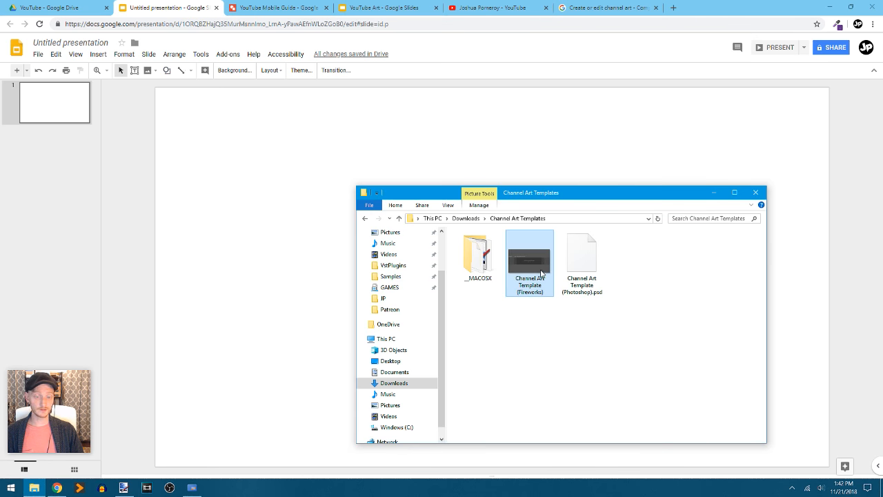
left_click_drag(540, 271, 268, 193)
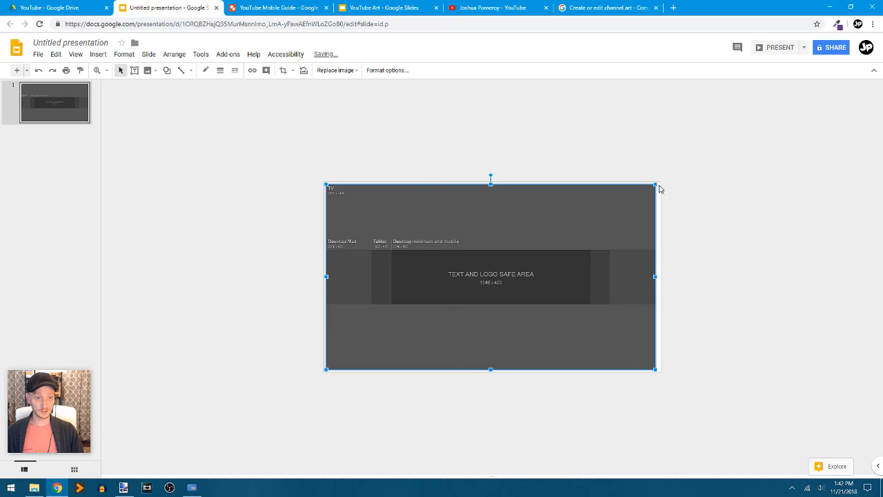
left_click_drag(656, 185, 663, 180)
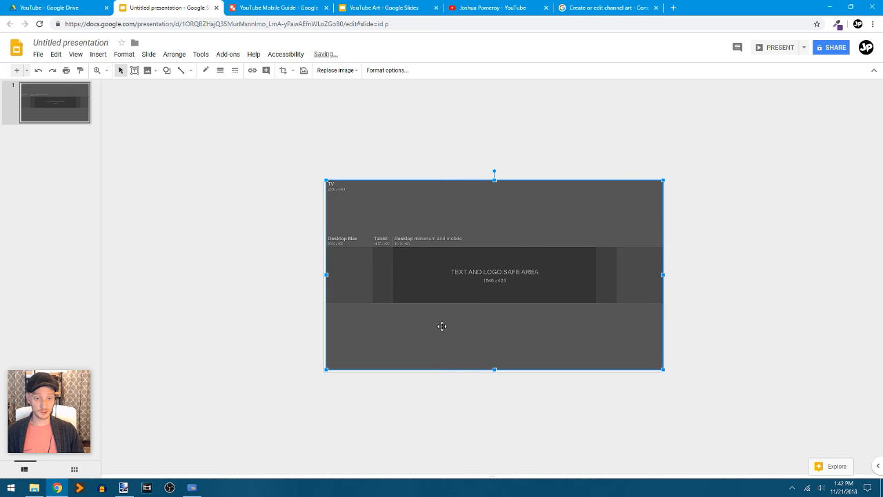
left_click_drag(327, 369, 322, 371)
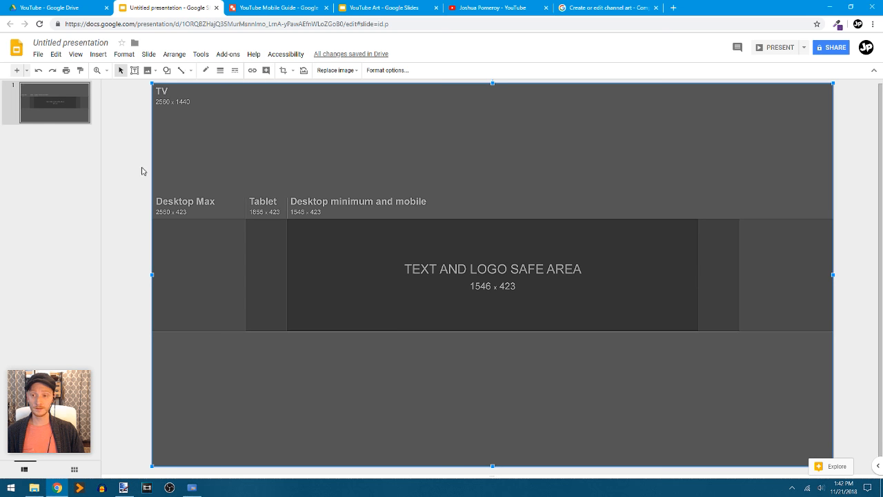
left_click(132, 173)
left_click(464, 227)
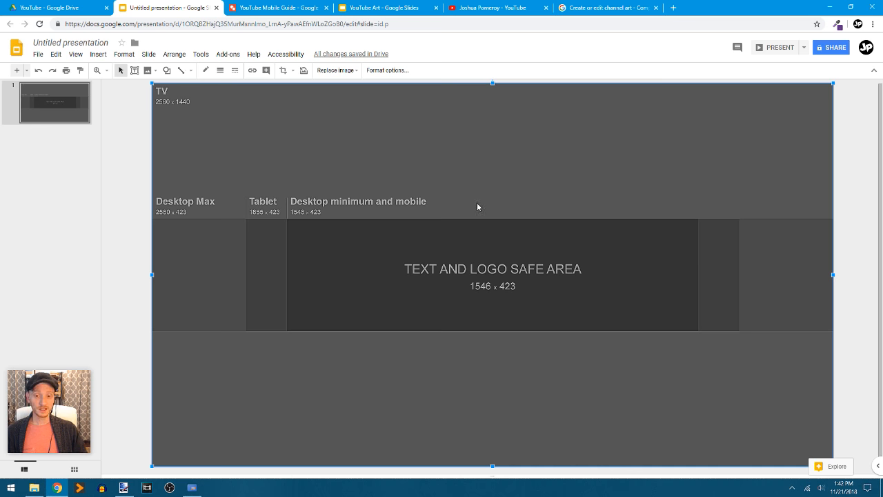
left_click(129, 130)
Step: Examine closely the upper-left corner of the template's text and logo safe area, where it meets the tablet area
scroll(368, 181, "up", 2)
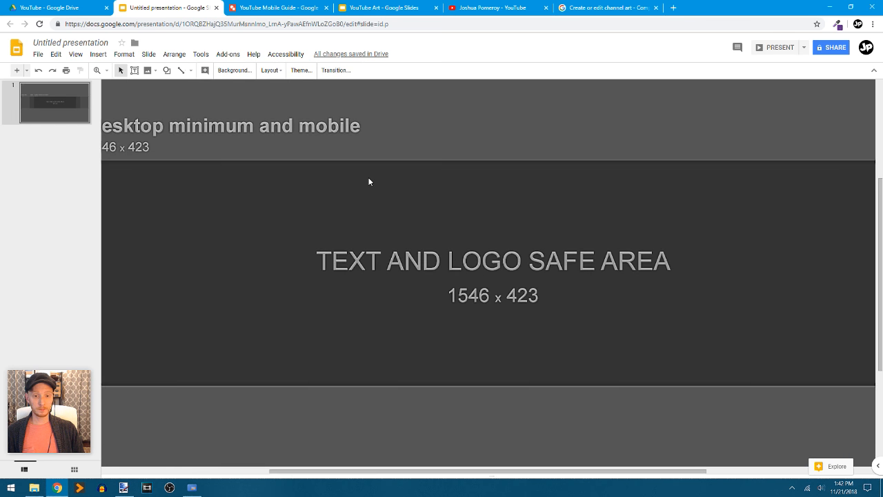
scroll(476, 195, "up", 2)
scroll(482, 194, "left", 5)
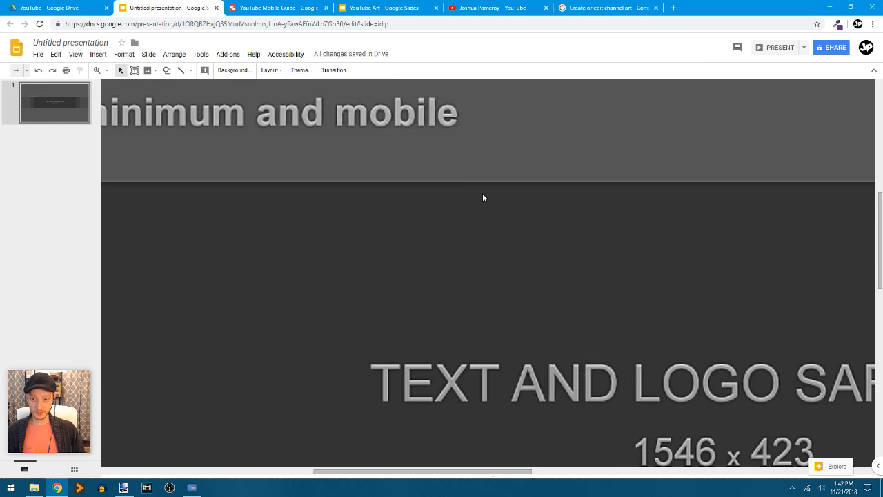
scroll(482, 194, "up", 1)
scroll(485, 196, "left", 5)
scroll(337, 217, "up", 5)
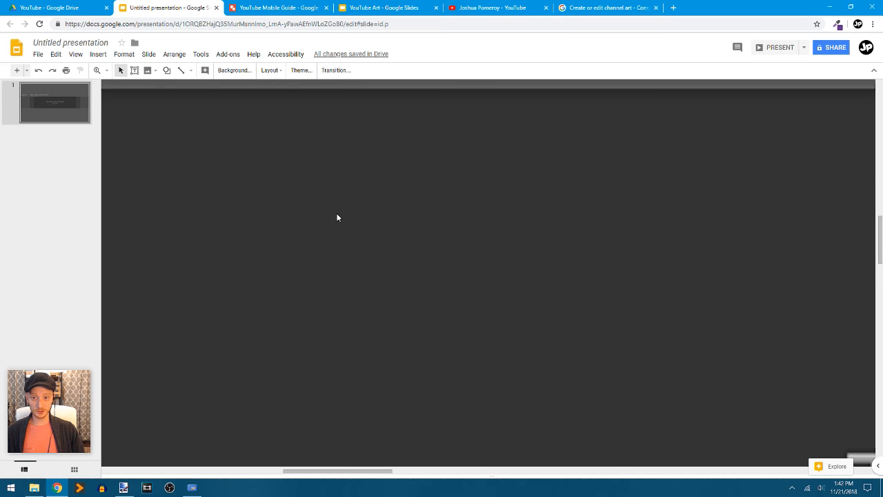
scroll(422, 229, "left", 9)
scroll(427, 230, "down", 3)
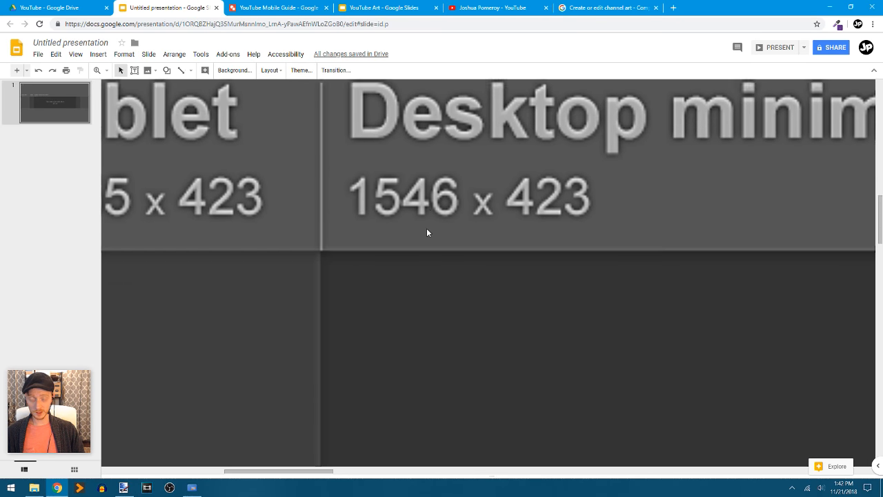
scroll(427, 229, "up", 1)
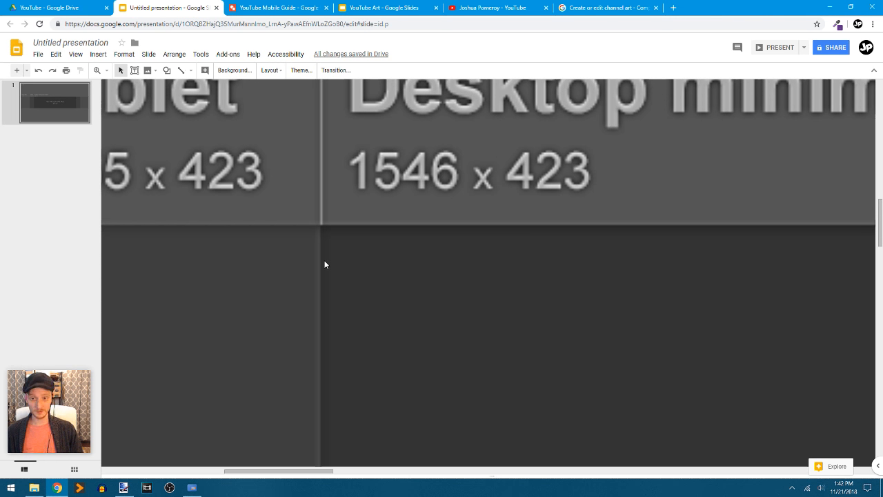
scroll(325, 264, "up", 2)
scroll(393, 273, "left", 2)
scroll(395, 276, "down", 2)
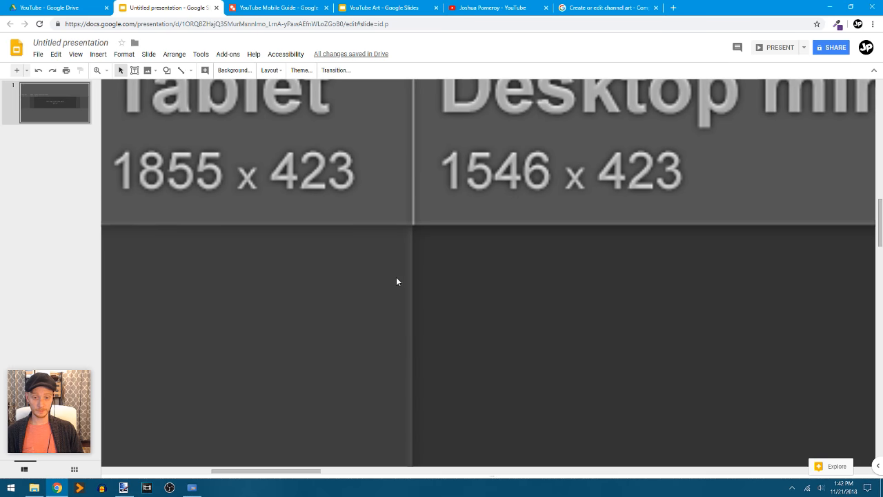
Step: Compare the template's Desktop Max, Tablet and Desktop minimum and mobile areas, and view the banner on the YouTube channel page
scroll(405, 269, "down", 5)
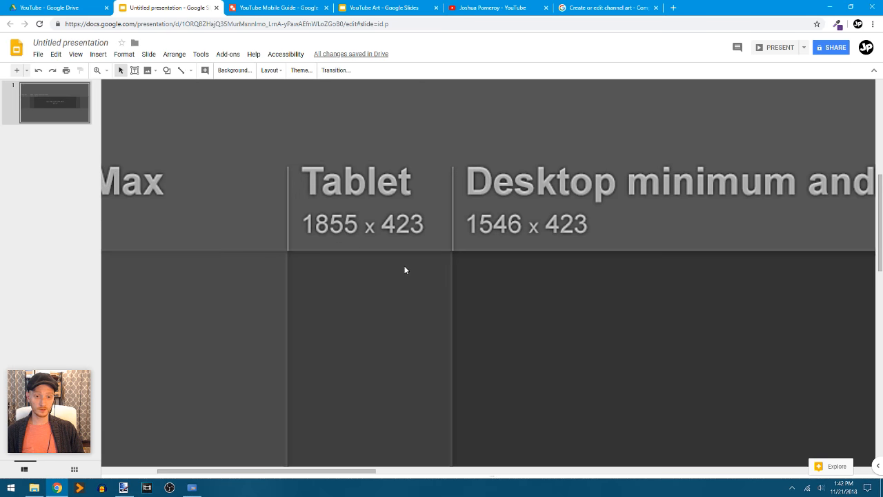
scroll(405, 269, "right", 3)
scroll(405, 269, "left", 1)
scroll(405, 270, "left", 2)
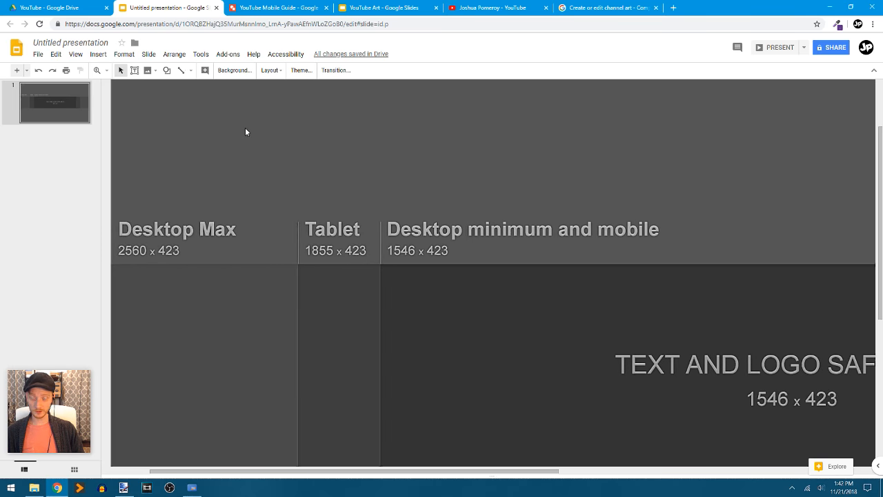
scroll(244, 132, "up", 2)
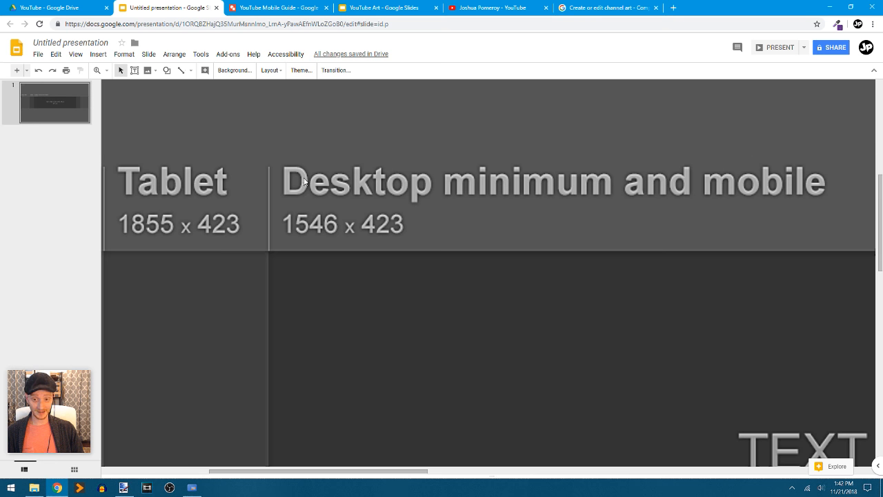
scroll(281, 237, "down", 2)
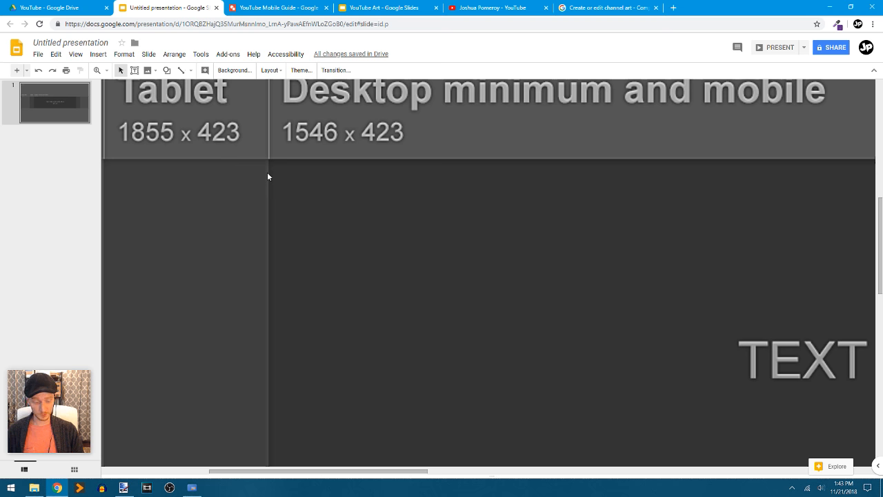
scroll(268, 177, "down", 2)
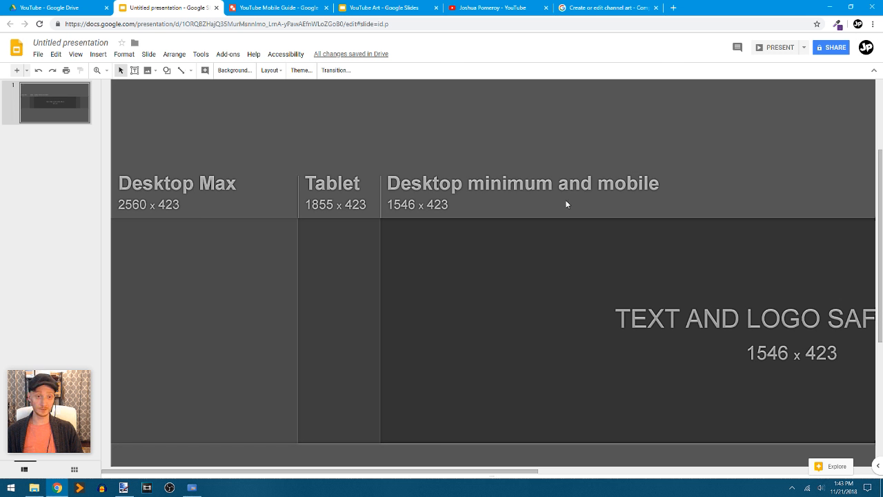
scroll(416, 321, "right", 3)
scroll(476, 323, "down", 3)
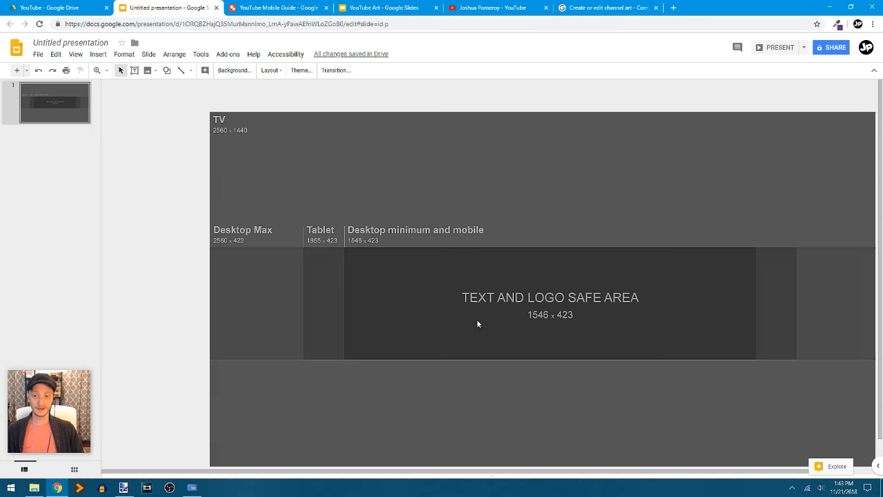
left_click(495, 8)
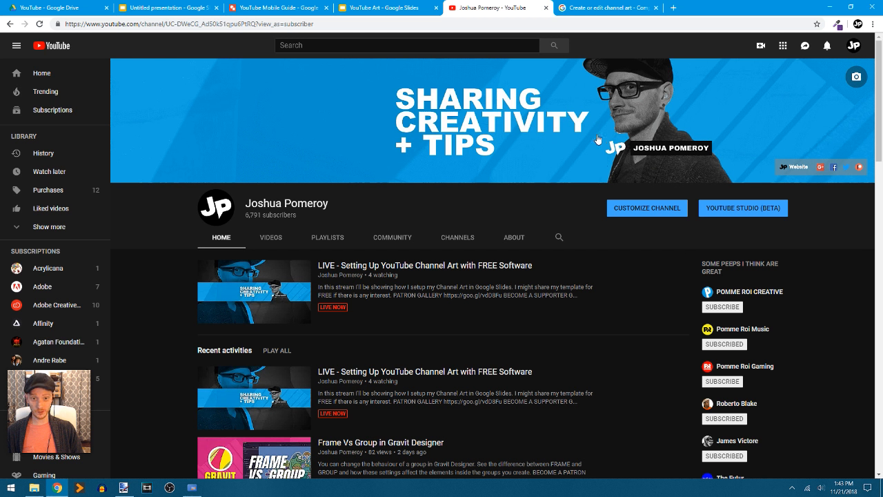
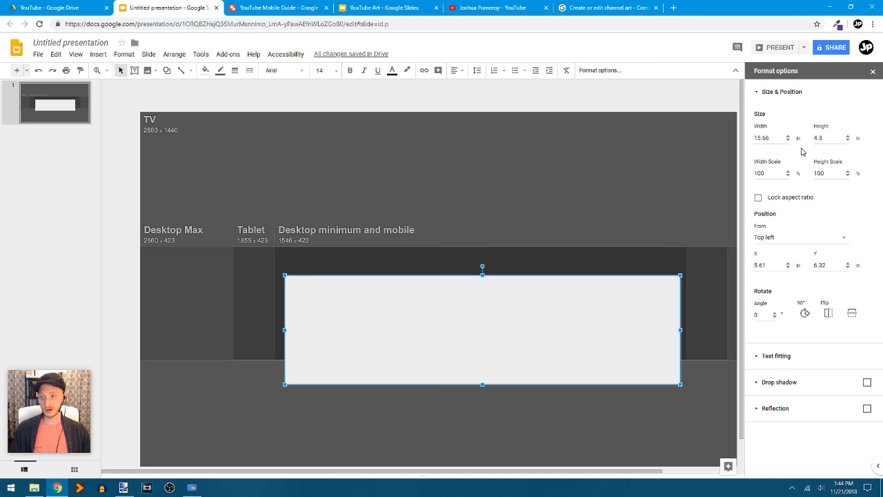
Step: Look at the custom page size with the unit switched to Pixels in the page setup, and leave without applying it
left_click(38, 53)
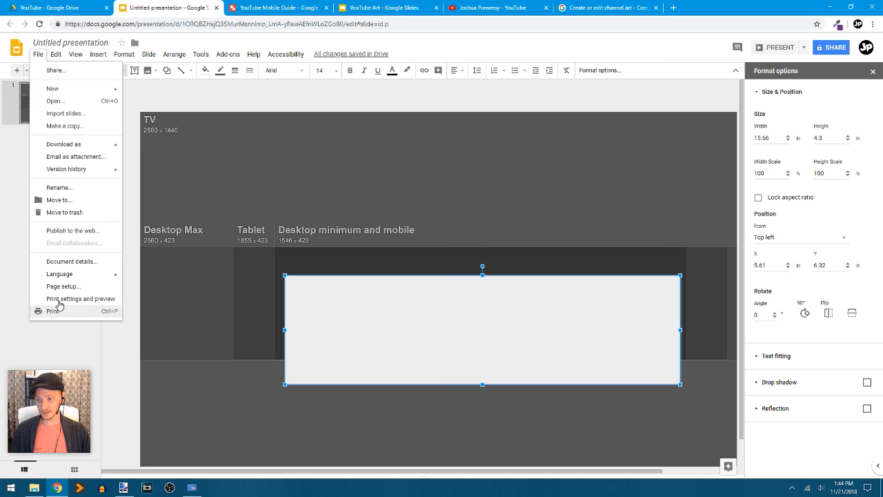
left_click(59, 286)
left_click(481, 266)
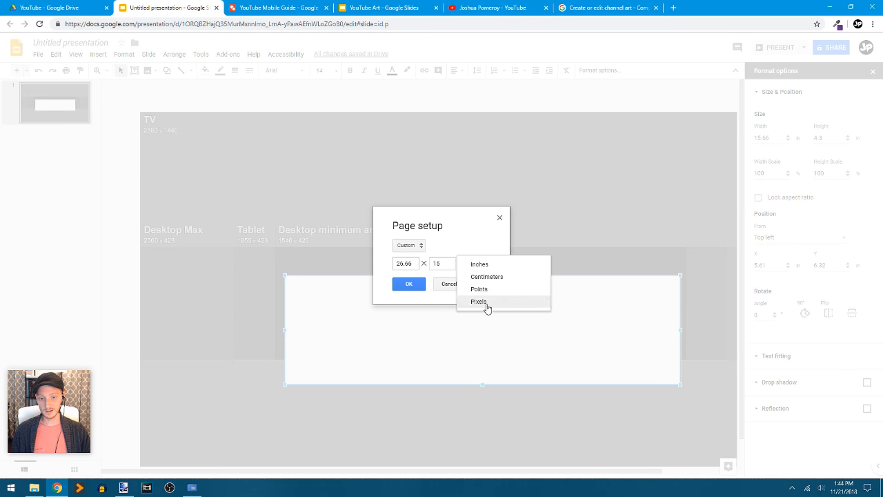
left_click(479, 301)
left_click(452, 286)
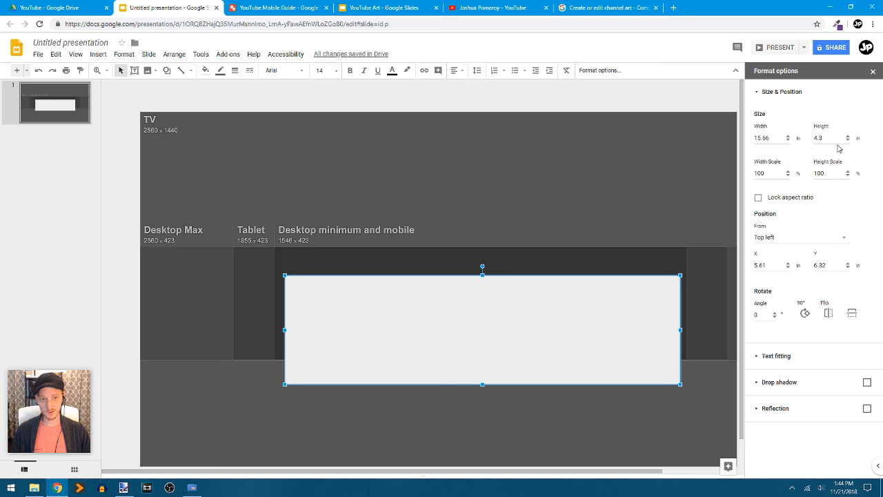
left_click(253, 55)
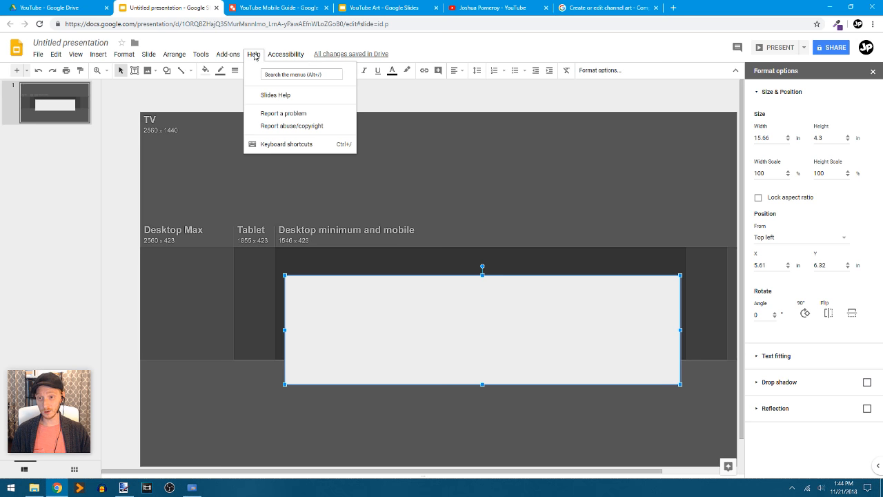
left_click(310, 113)
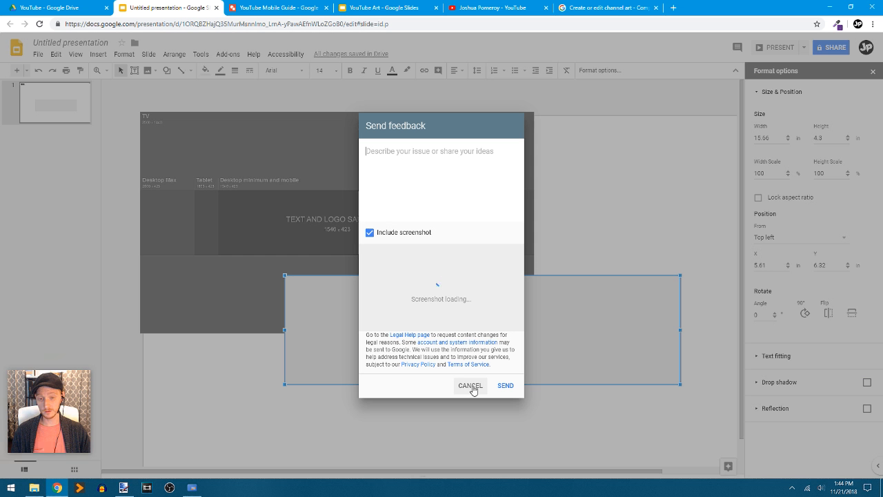
left_click(469, 385)
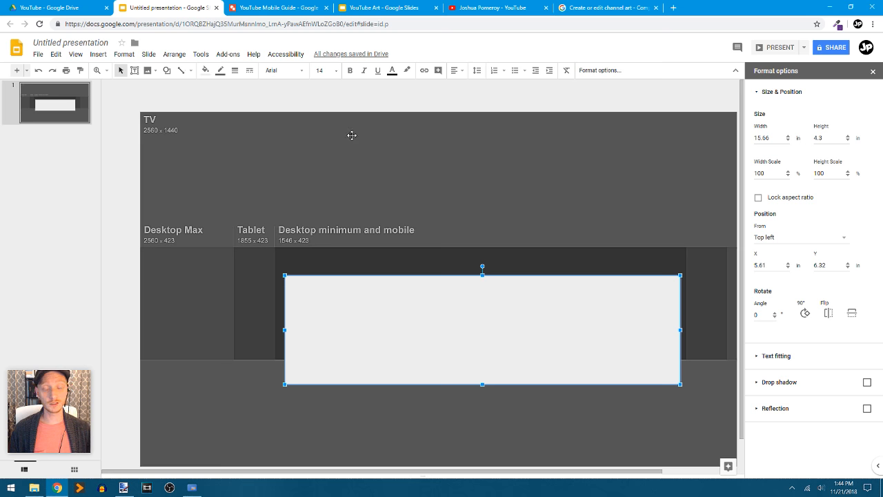
Step: Check which measurement units the page setup offers for the custom page size, and dismiss it without changes
left_click(38, 54)
left_click(71, 288)
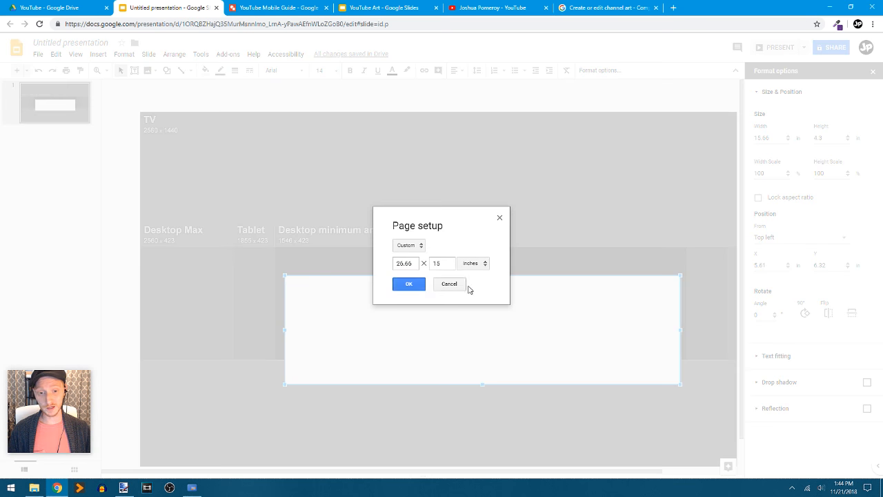
left_click(479, 265)
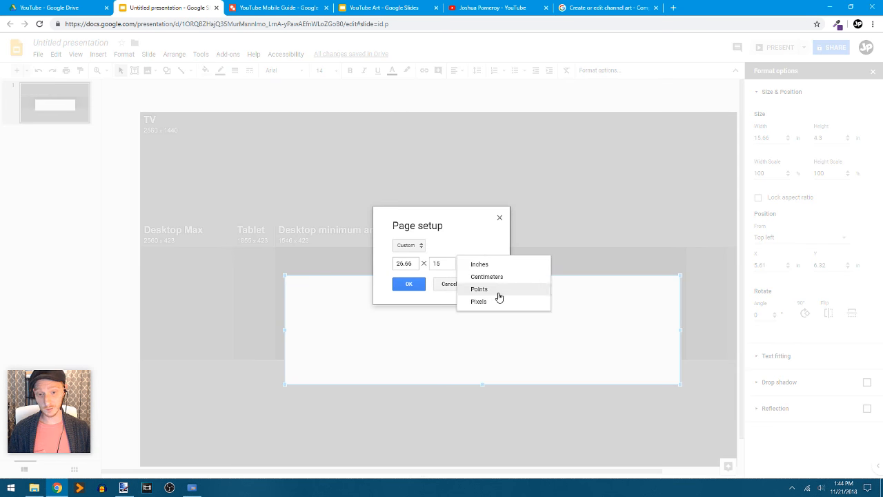
left_click(481, 249)
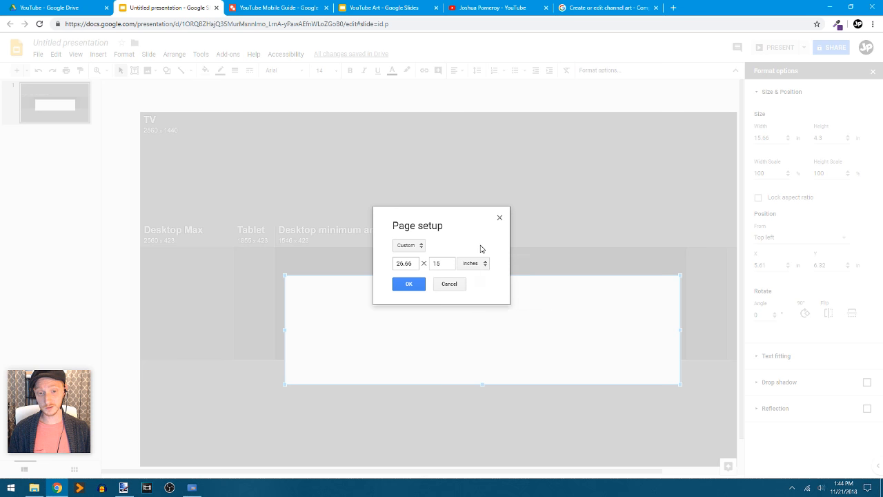
left_click(461, 286)
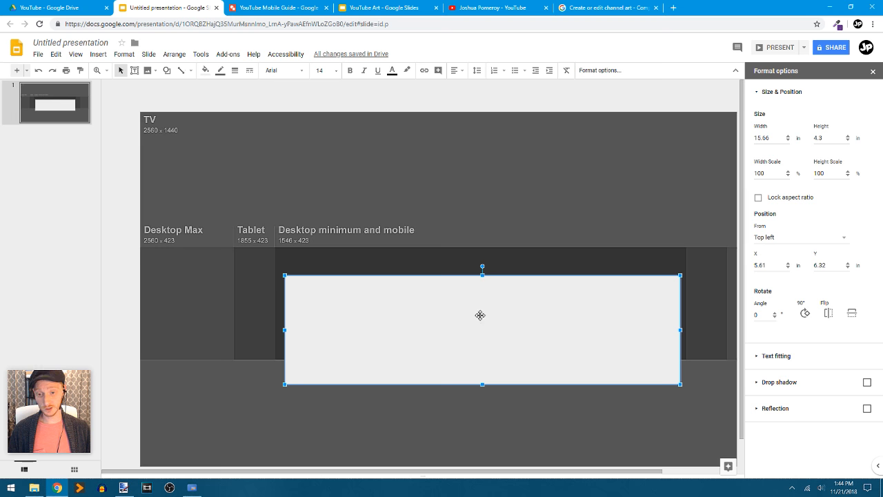
Step: Close the format options and move the light rectangle so its upper-left corner aligns with that of the template's safe area
left_click(873, 72)
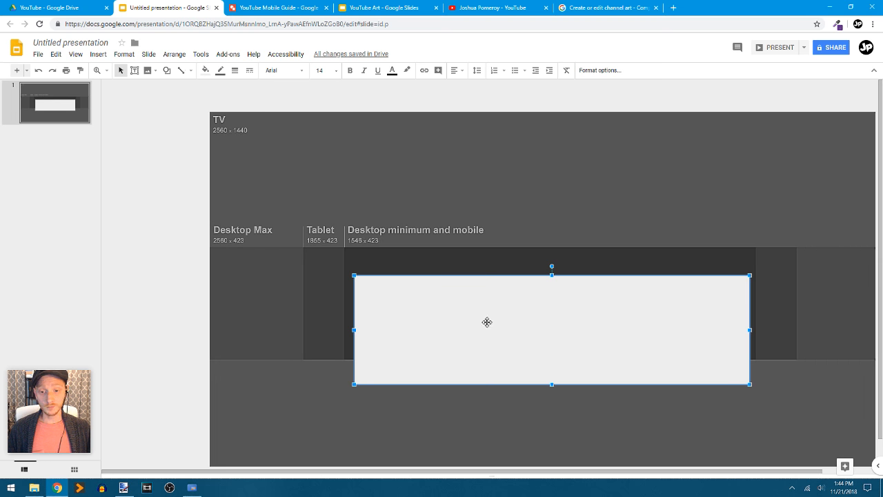
left_click_drag(487, 322, 475, 297)
scroll(475, 297, "up", 3)
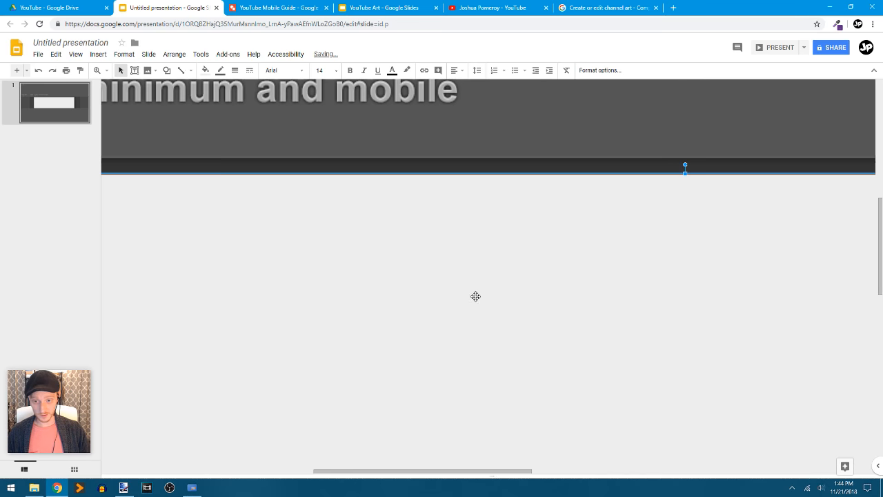
scroll(463, 297, "left", 5)
mouse_move(434, 260)
left_mouse_down()
mouse_move(443, 244)
mouse_move(432, 246)
left_mouse_up()
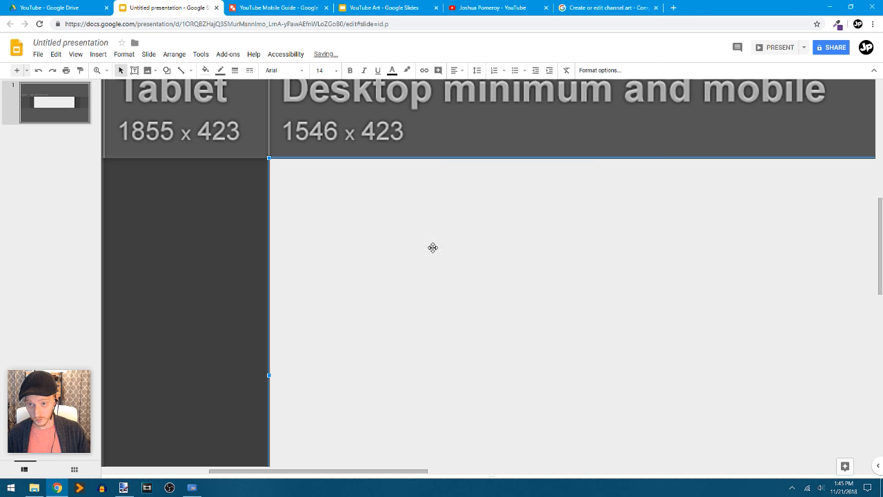
scroll(399, 217, "right", 10)
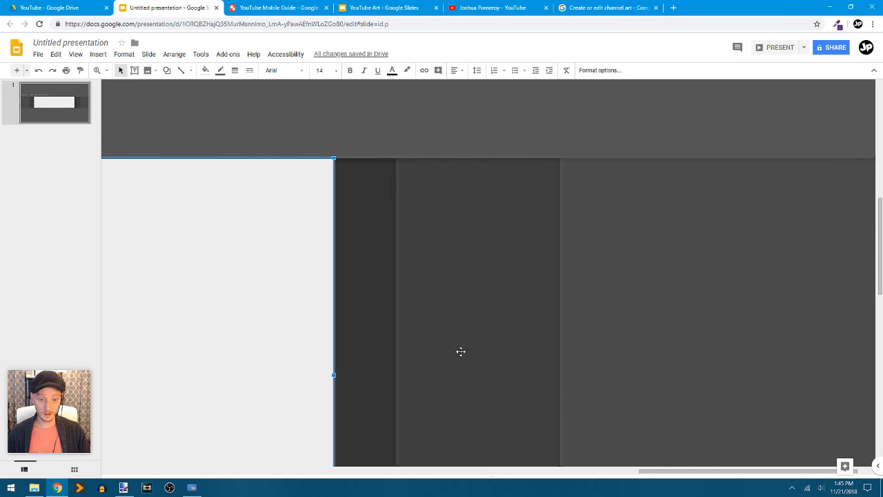
Step: Extend the light rectangle's right and lower edges so it covers the template's Desktop minimum and mobile area
left_click_drag(333, 374, 396, 361)
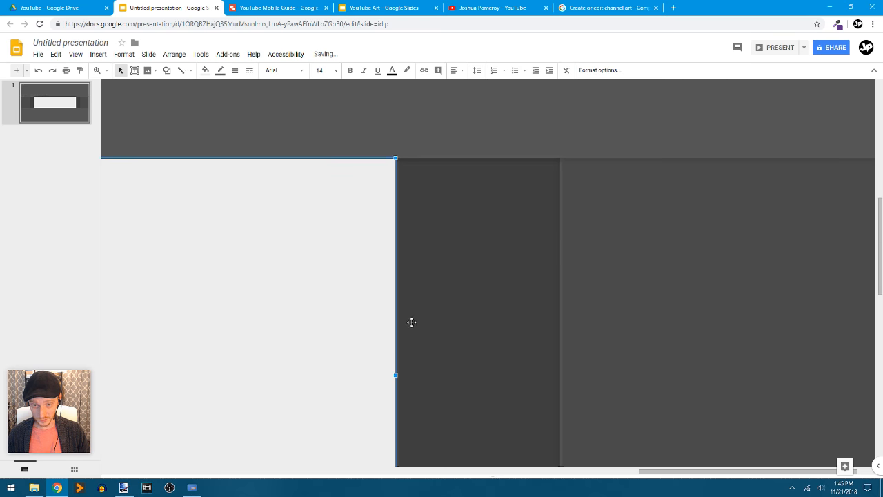
scroll(483, 258, "down", 1)
scroll(483, 258, "down", 5)
scroll(352, 203, "up", 2)
scroll(463, 233, "left", 6)
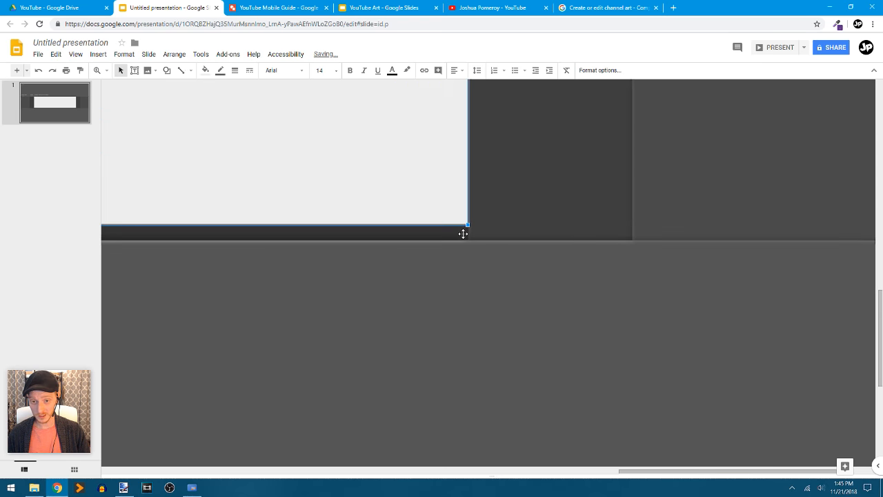
scroll(463, 234, "left", 5)
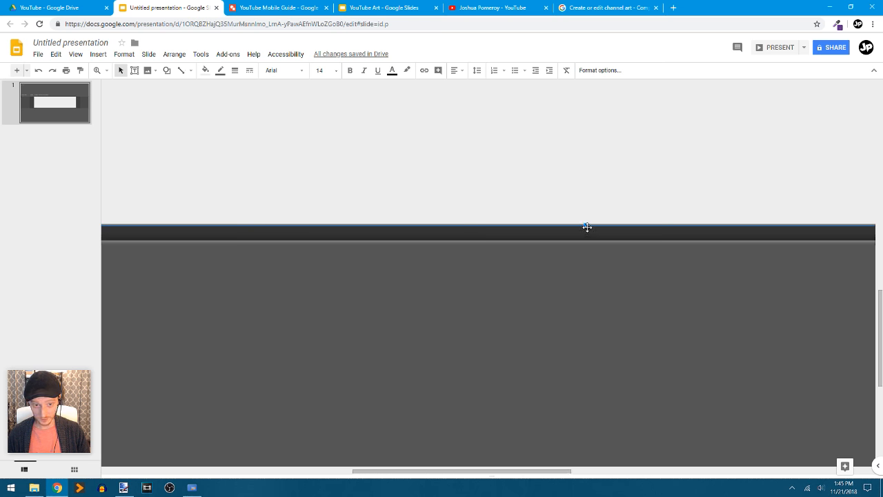
left_click_drag(587, 239, 586, 243)
scroll(586, 245, "down", 4)
scroll(557, 280, "up", 2)
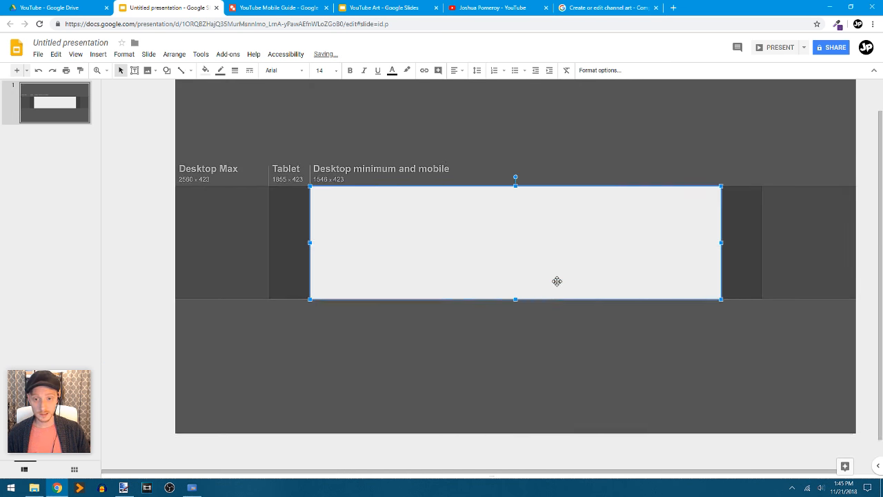
left_click(163, 252)
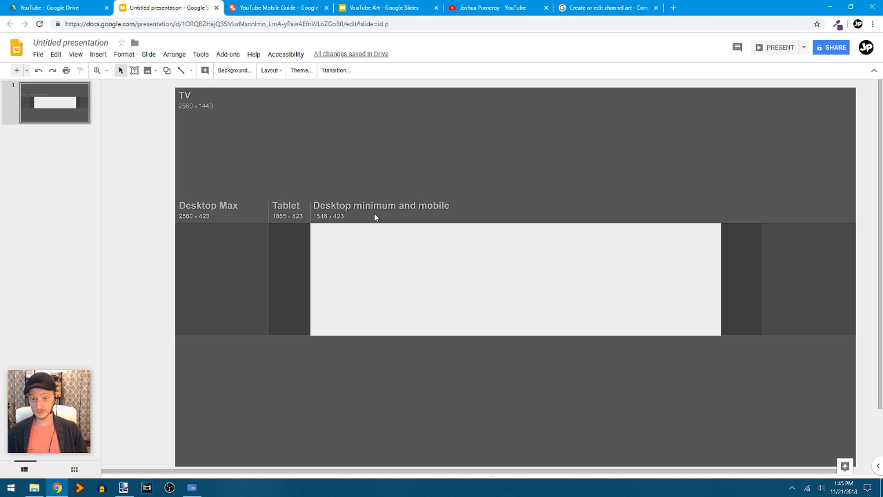
left_click(534, 276)
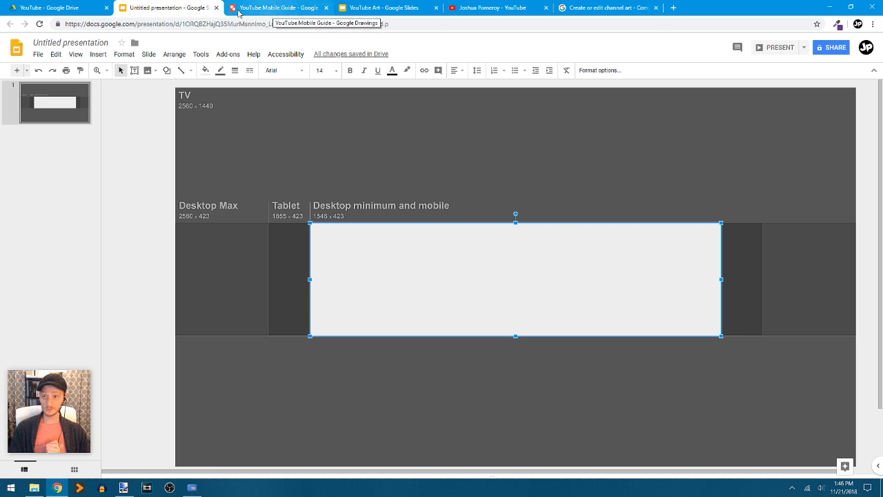
Step: Create a new drawing in the Drive YouTube folder and view the safe area slides in YouTube Art and the untitled presentation
left_click(40, 10)
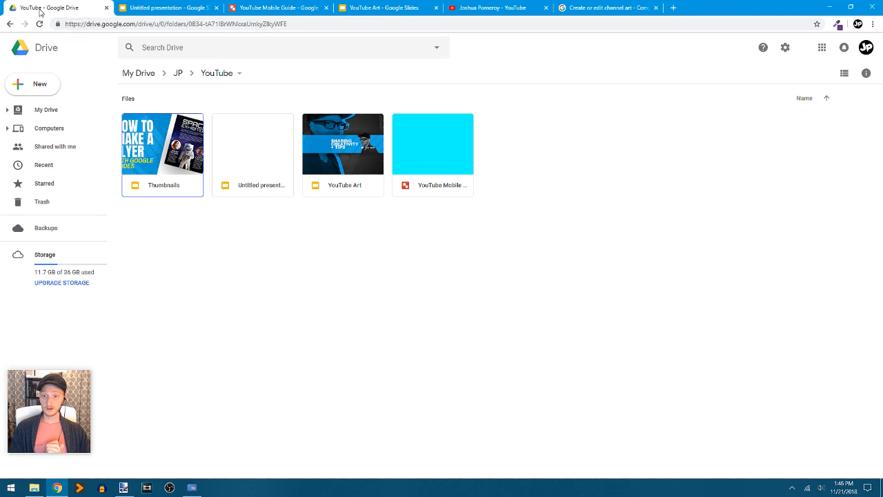
left_click(431, 300)
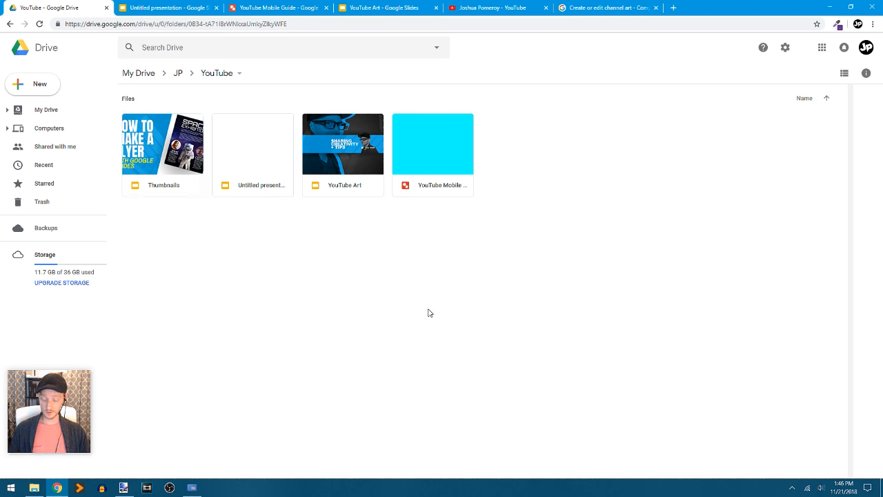
key("shift+d")
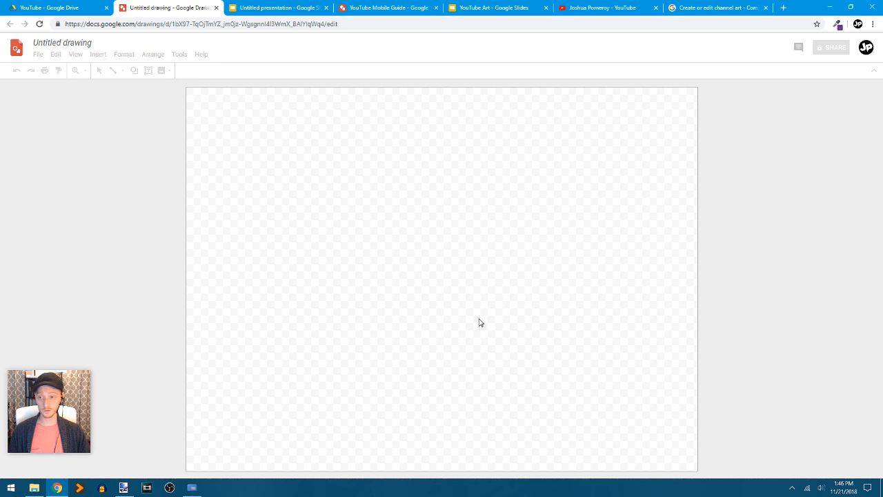
left_click(499, 9)
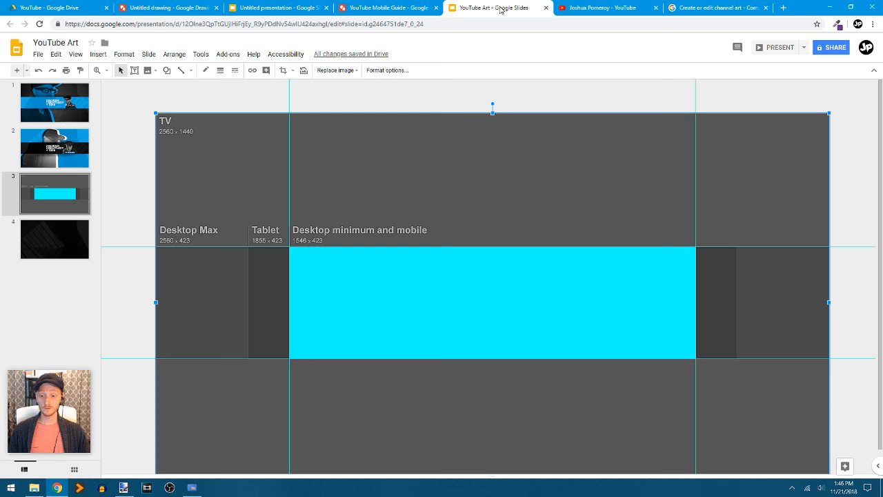
left_click(250, 13)
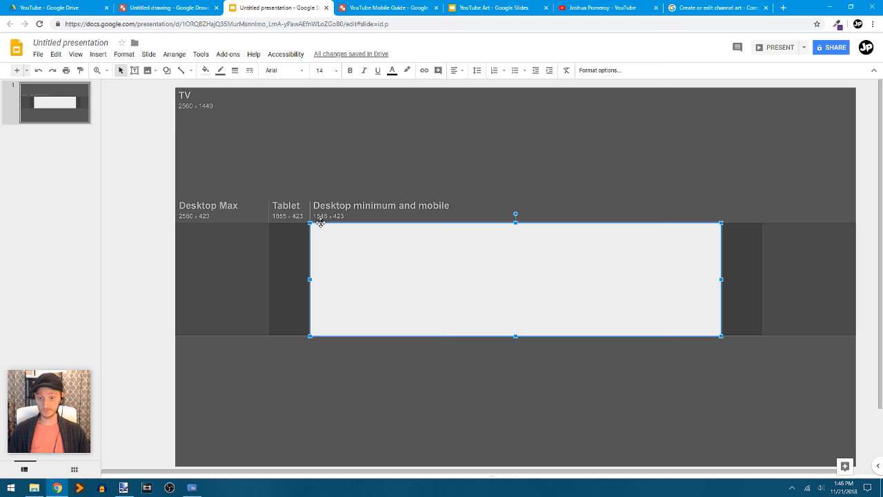
Step: Switch the new drawing's page setup to a custom size measured in pixels
left_click(163, 12)
left_click(38, 54)
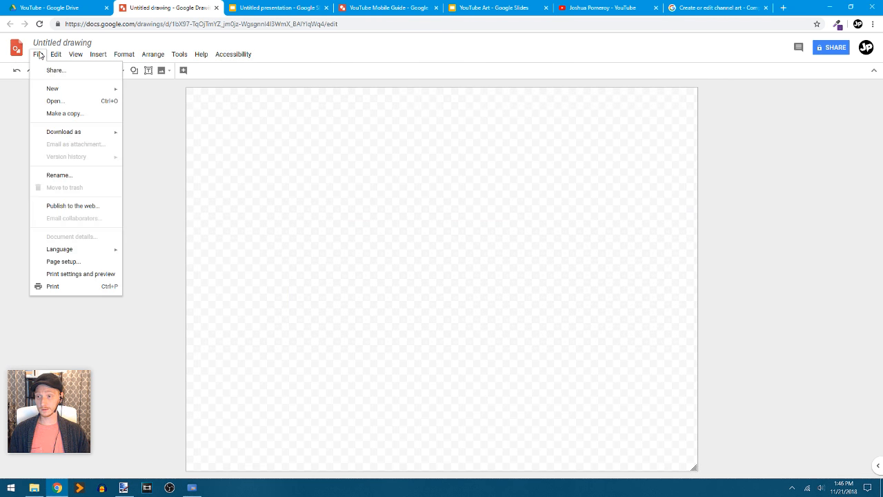
left_click(72, 263)
left_click(421, 260)
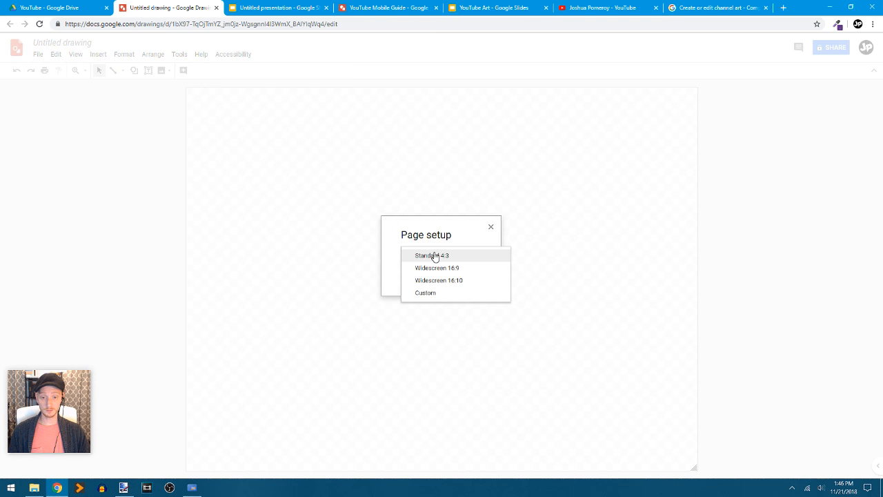
left_click(455, 294)
left_click(483, 272)
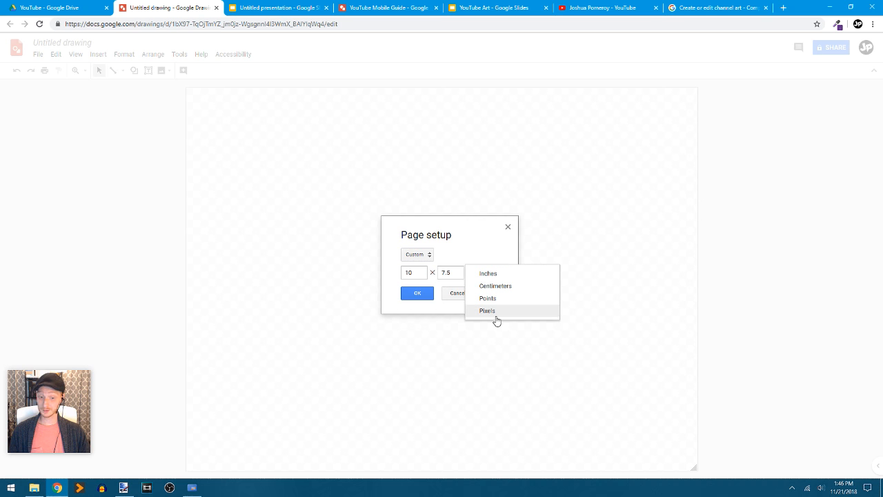
left_click(495, 312)
double_click(420, 269)
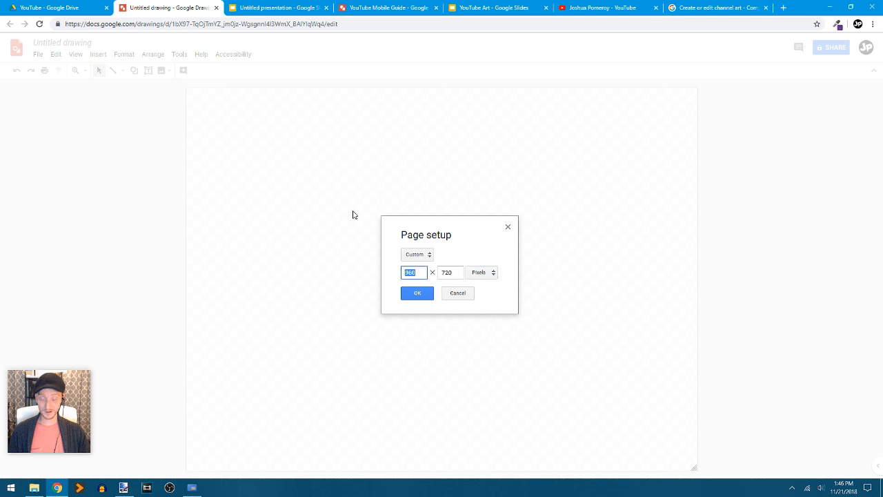
Step: Check the safe area's dimensions in the template slide and set the drawing's page size to 1546 x 423 pixels
left_click(272, 10)
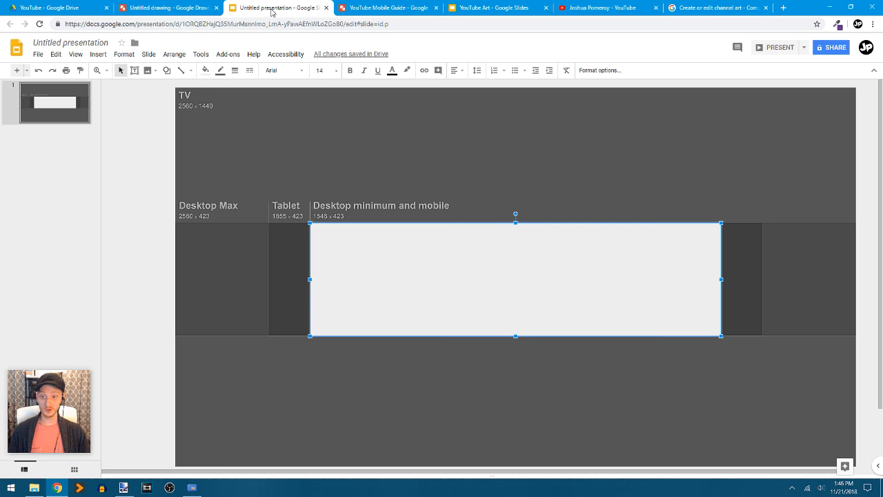
left_click(164, 8)
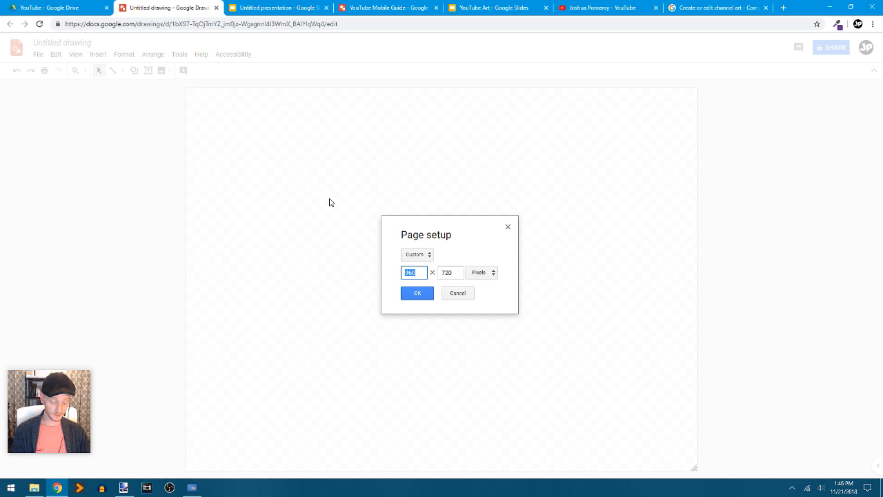
left_click(278, 12)
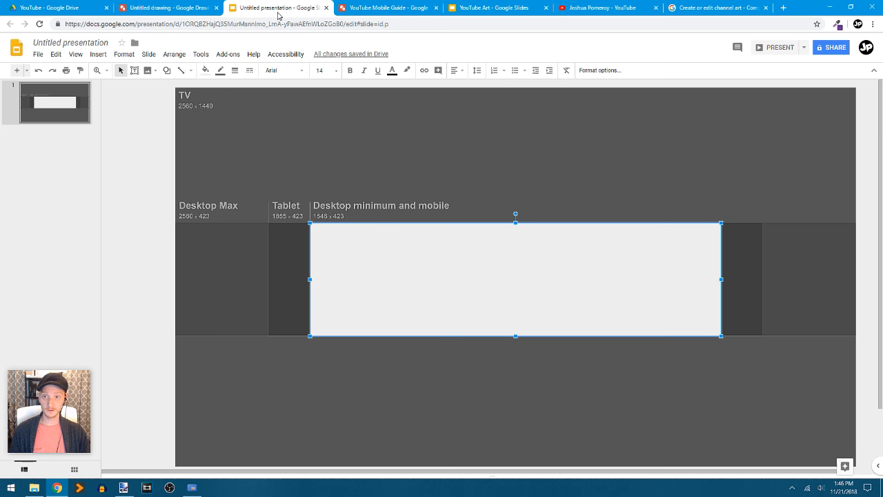
left_click(165, 7)
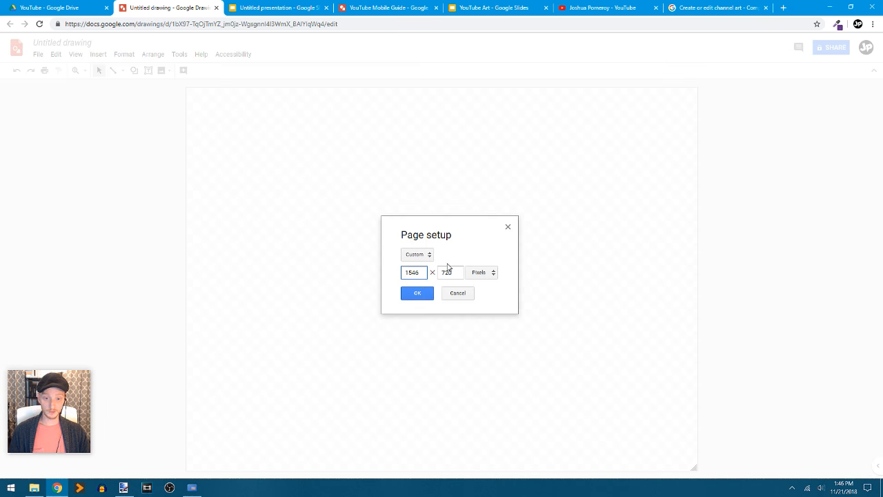
double_click(448, 272)
type("423")
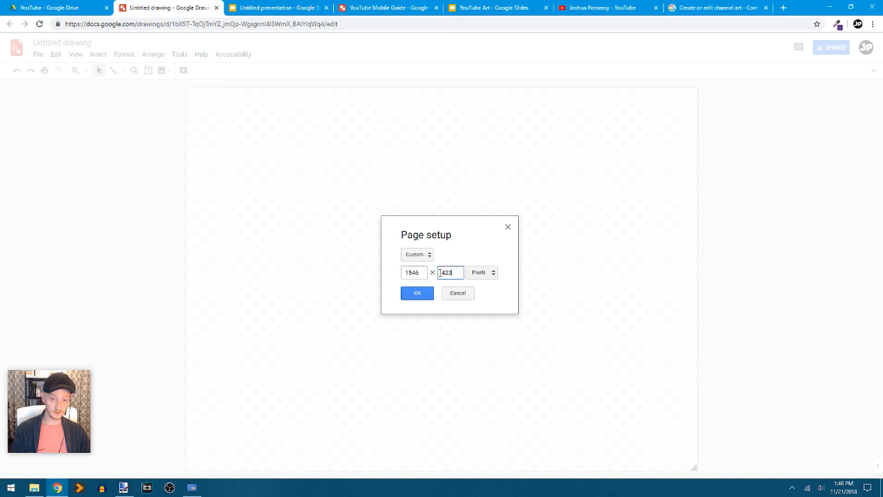
left_click(417, 297)
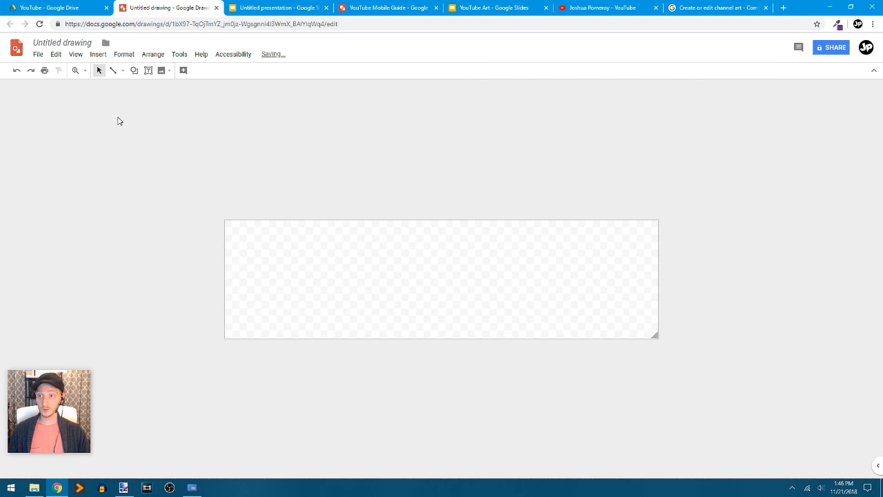
Step: Draw a rectangle on the drawing's canvas and stretch its four sides to the canvas edges
left_click(134, 70)
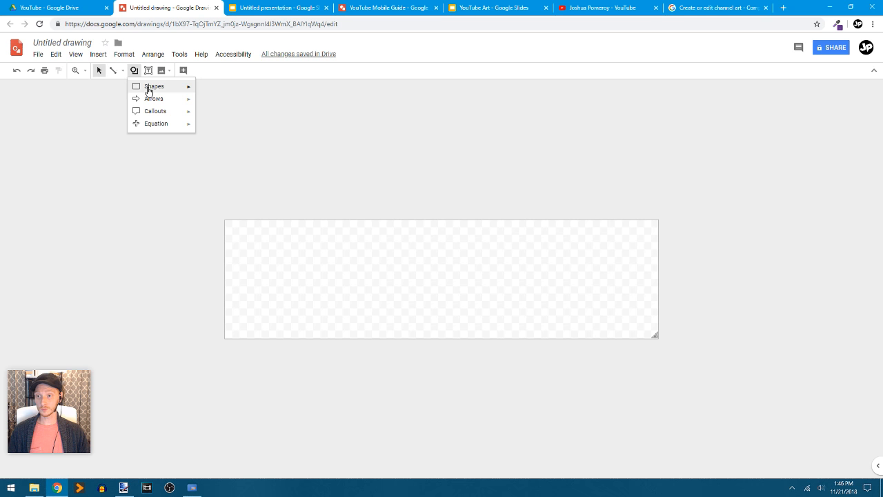
mouse_move(149, 87)
left_click(205, 92)
left_click_drag(298, 237, 585, 322)
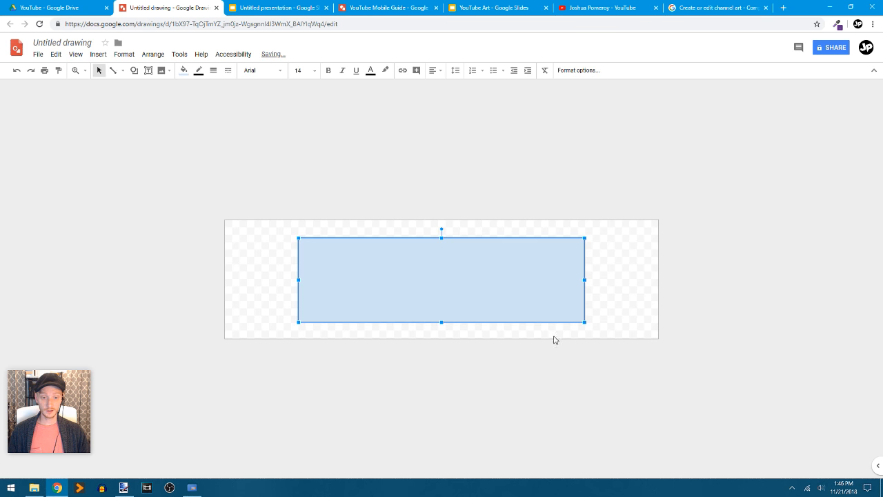
left_click_drag(298, 279, 225, 279)
left_click_drag(400, 239, 401, 220)
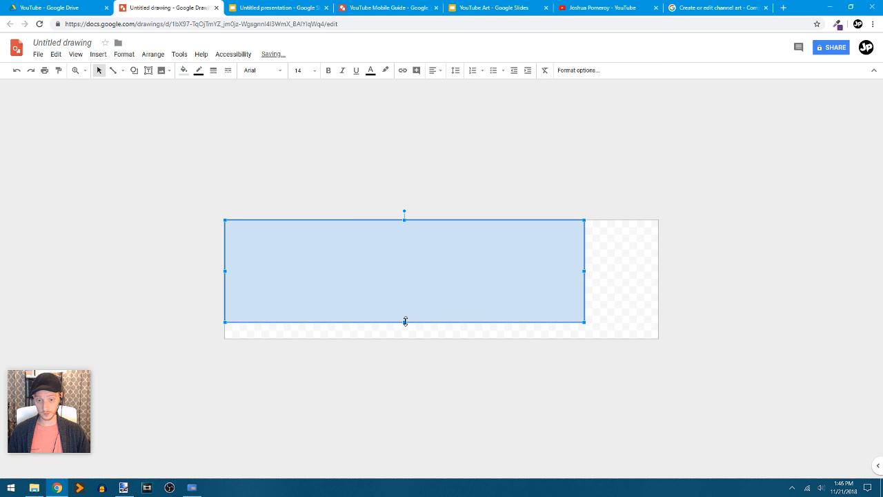
left_click_drag(404, 321, 406, 338)
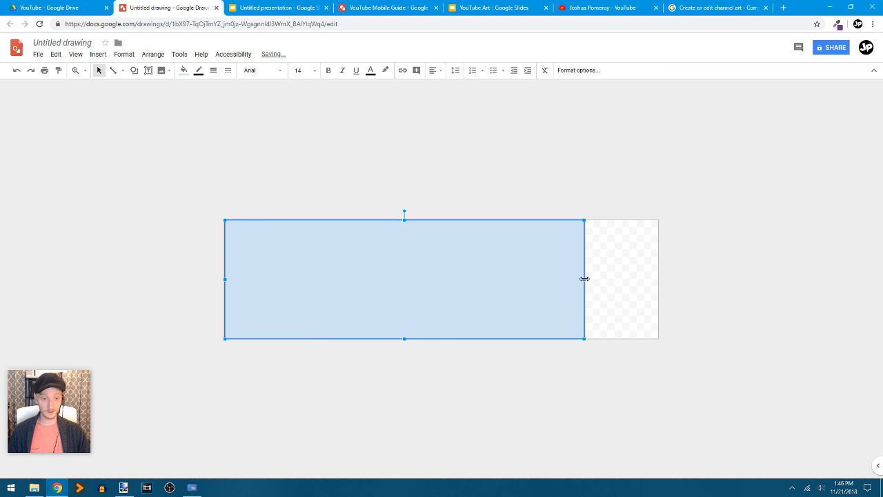
left_click_drag(584, 279, 659, 275)
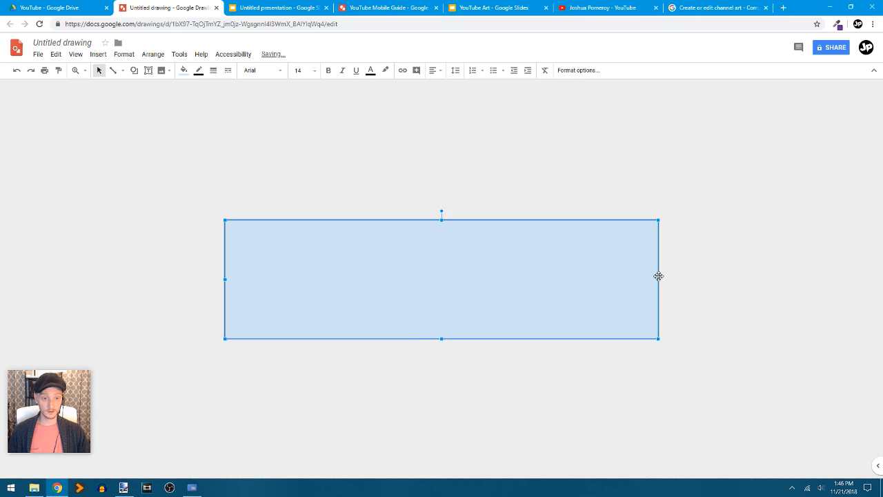
Step: Make the rectangle's outline transparent and fill the shape with cyan
left_click(199, 70)
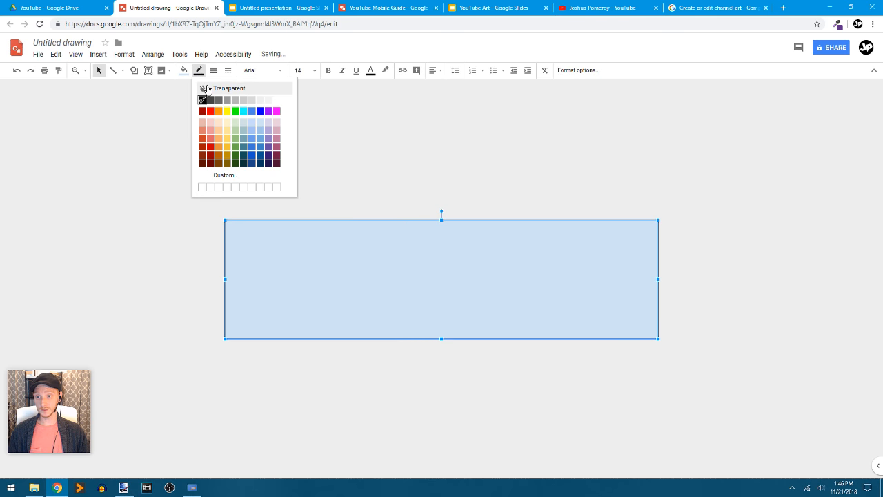
left_click(184, 71)
left_click(229, 129)
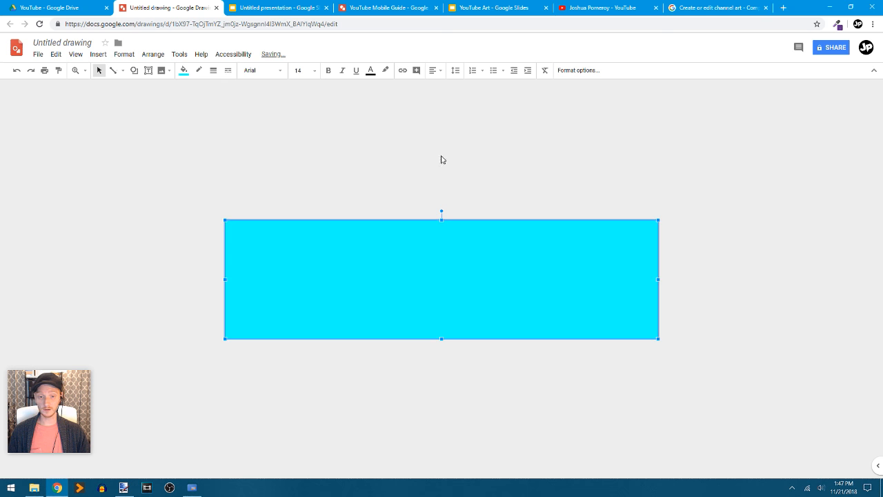
left_click(676, 192)
Step: Copy the cyan rectangle from the drawing into the untitled presentation and place it directly below the light rectangle
left_click(573, 278)
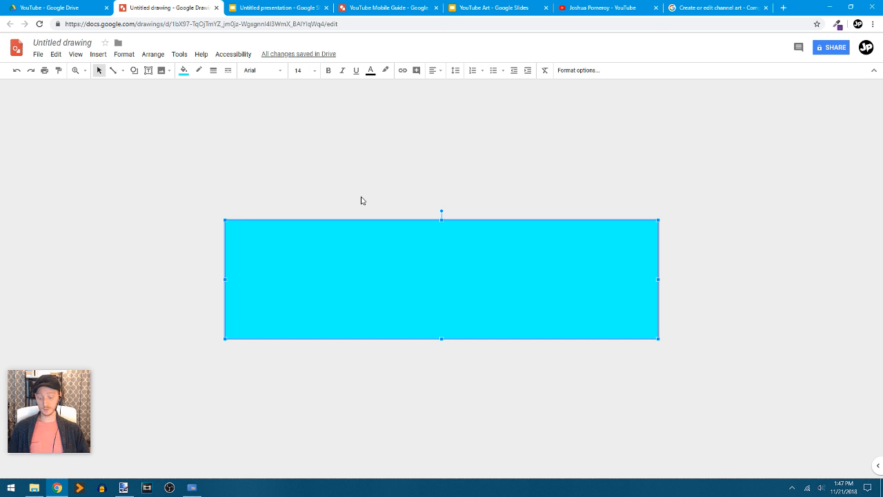
left_click(282, 10)
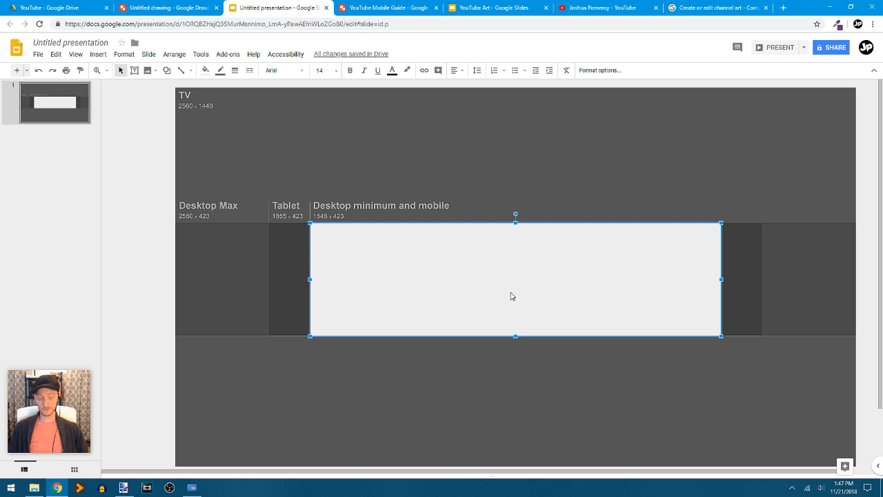
left_click(176, 8)
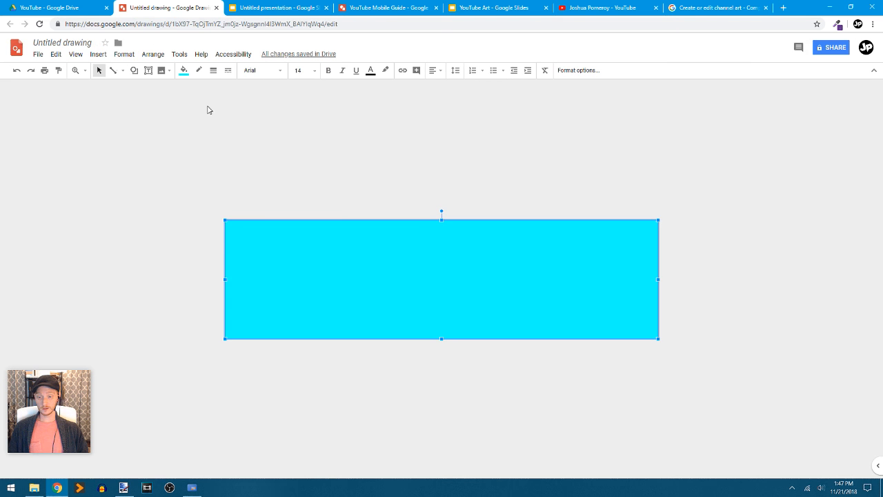
left_click(278, 7)
left_click(155, 228)
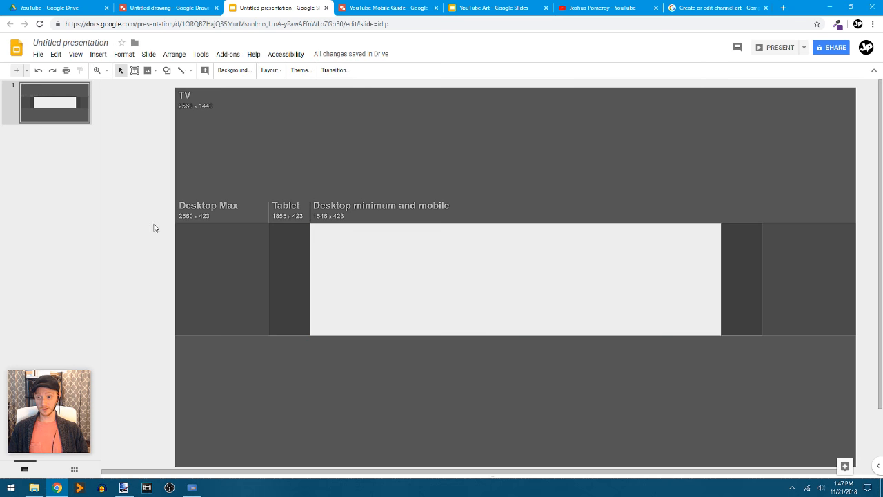
key("ctrl+v")
left_click_drag(451, 197, 568, 426)
Step: Compare the cyan rectangle's right end with that of the light rectangle at close range
scroll(501, 282, "down", 2)
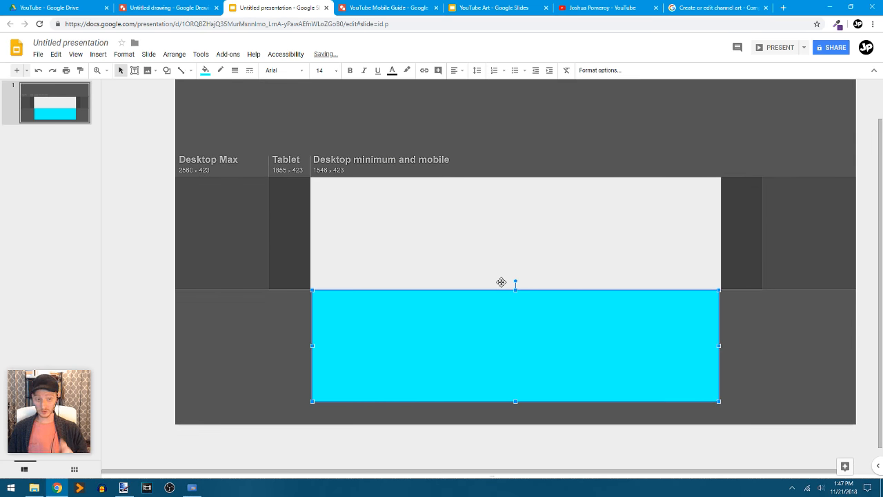
scroll(502, 282, "up", 5)
scroll(503, 277, "down", 3)
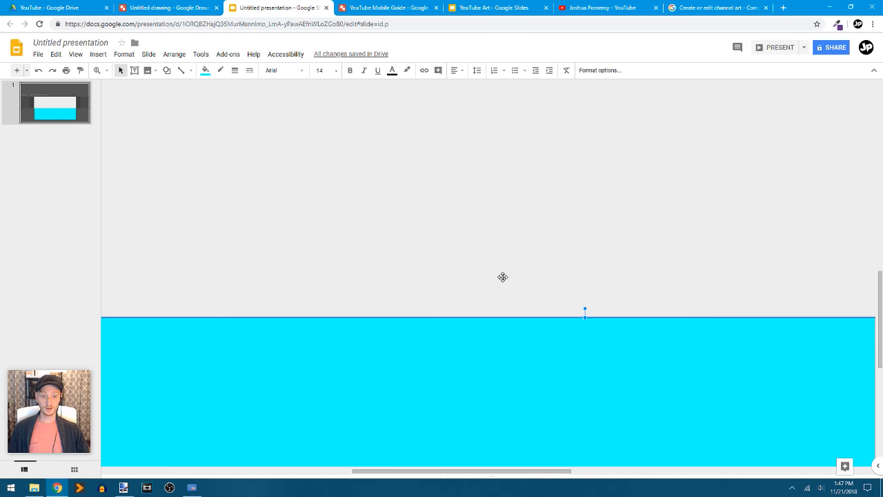
scroll(479, 277, "right", 8)
scroll(686, 267, "up", 2)
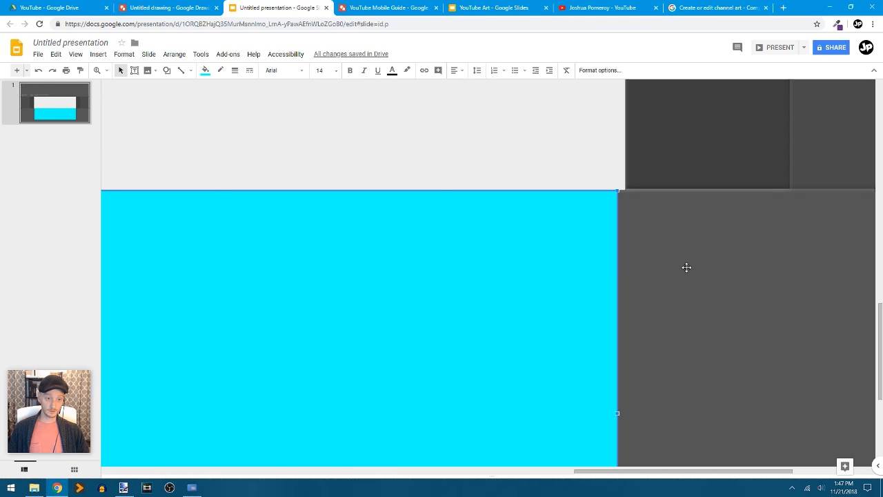
Step: Examine the cyan rectangle's right, left and lower edges at close range against the light rectangle and the background template
scroll(686, 267, "up", 2, "ctrl")
scroll(687, 267, "up", 2)
scroll(686, 267, "right", 3)
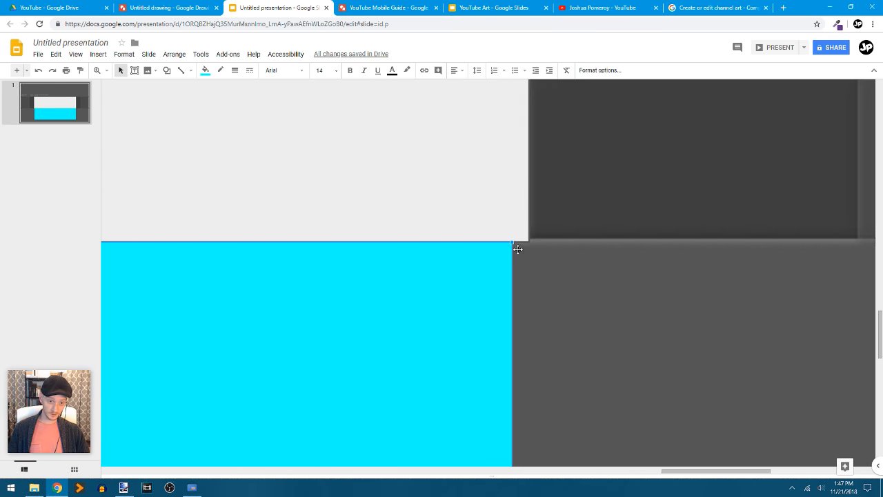
left_click(578, 300)
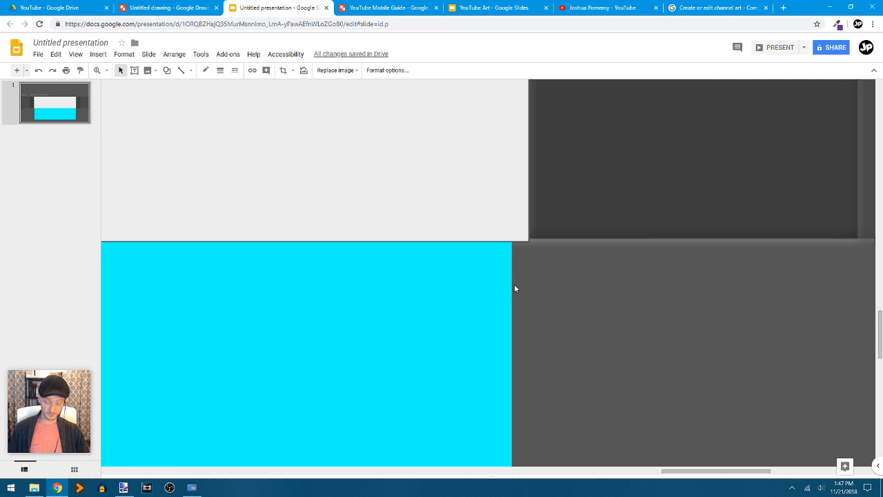
scroll(514, 279, "down", 2)
left_click(485, 274)
scroll(635, 298, "left", 5)
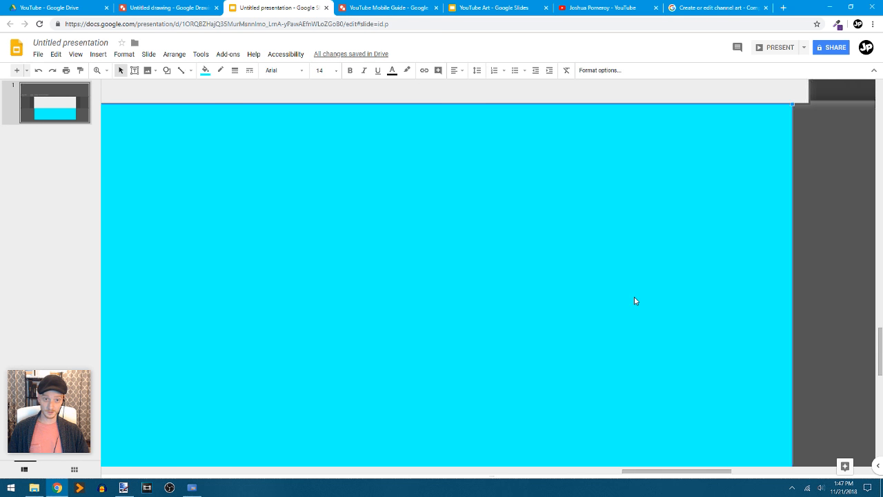
scroll(635, 297, "left", 5)
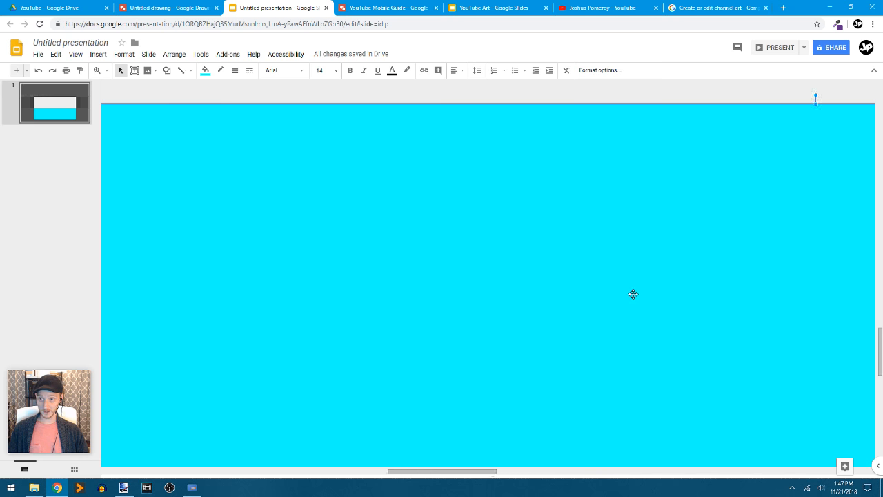
scroll(633, 294, "left", 5)
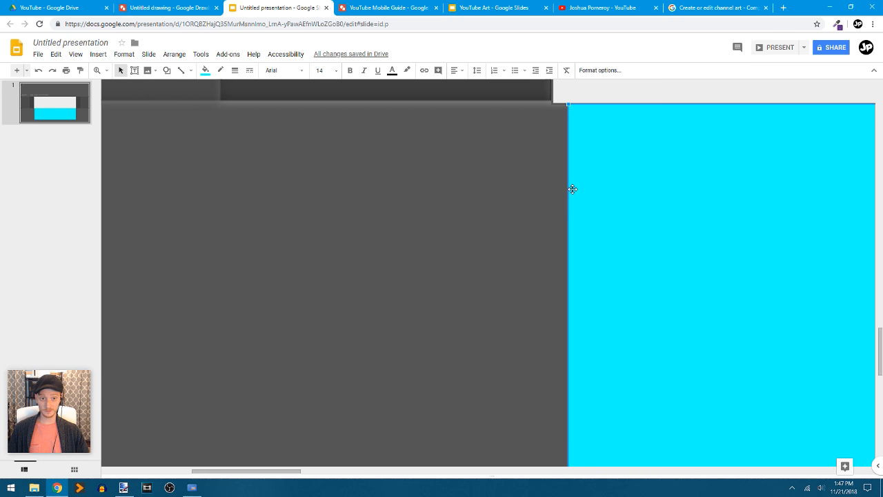
scroll(531, 207, "down", 10)
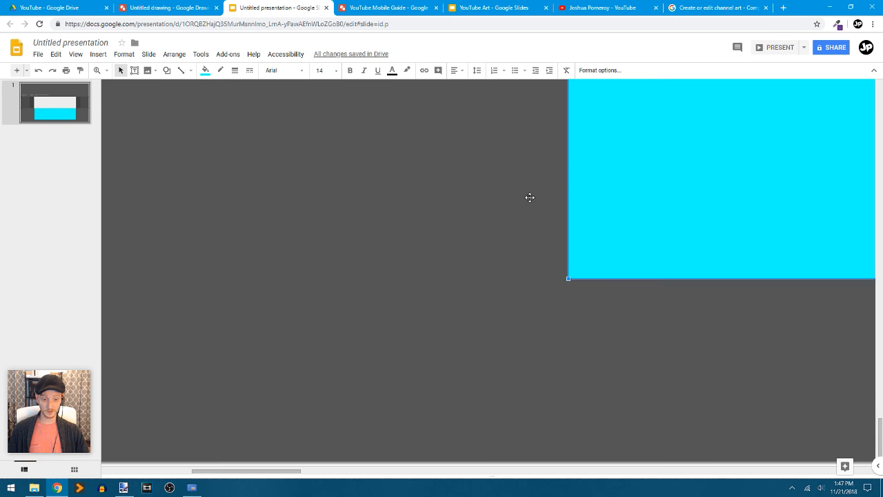
scroll(529, 197, "down", 3)
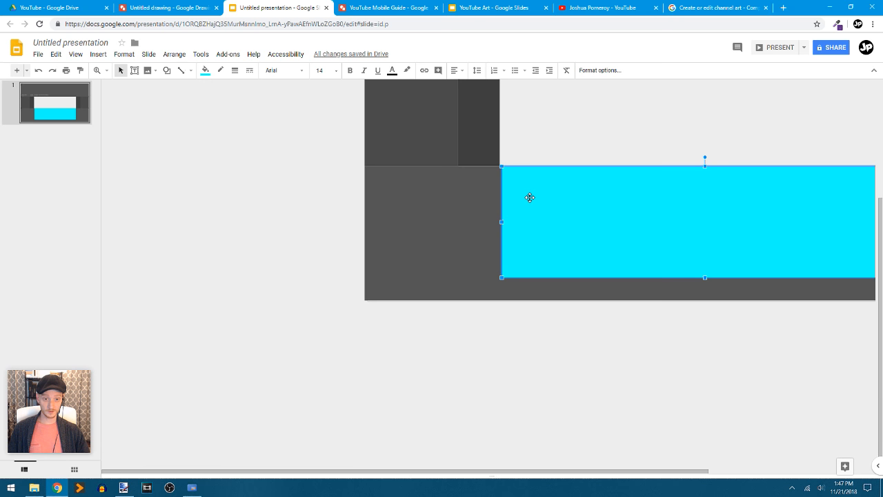
Step: Delete the light rectangle and move the cyan rectangle up onto the template's text and logo safe area
scroll(489, 200, "up", 4)
scroll(414, 231, "right", 4)
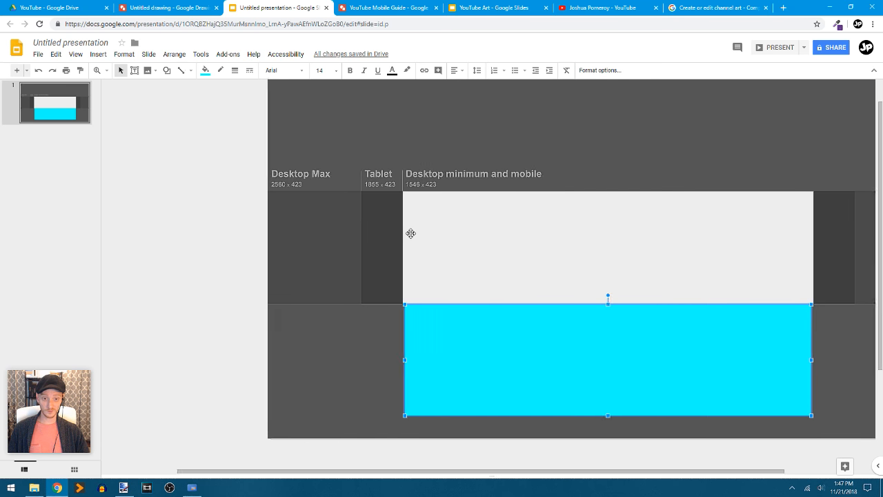
left_click(431, 237)
key("Delete")
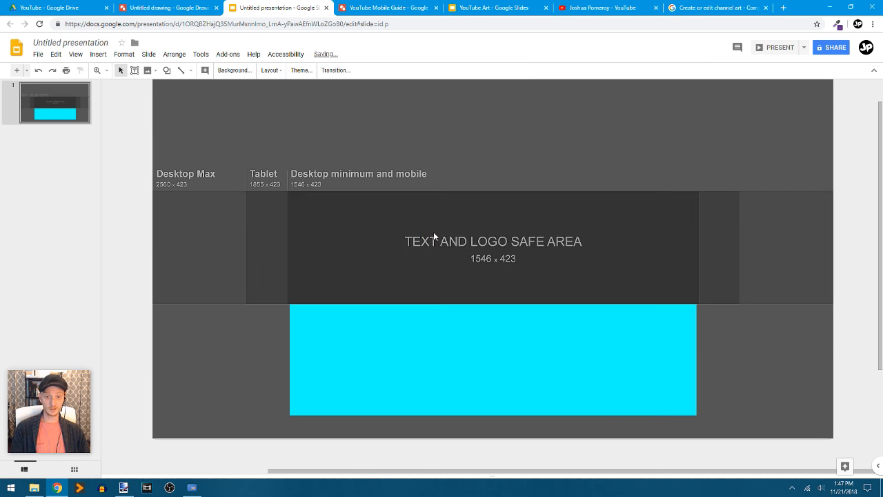
left_click_drag(530, 364, 527, 253)
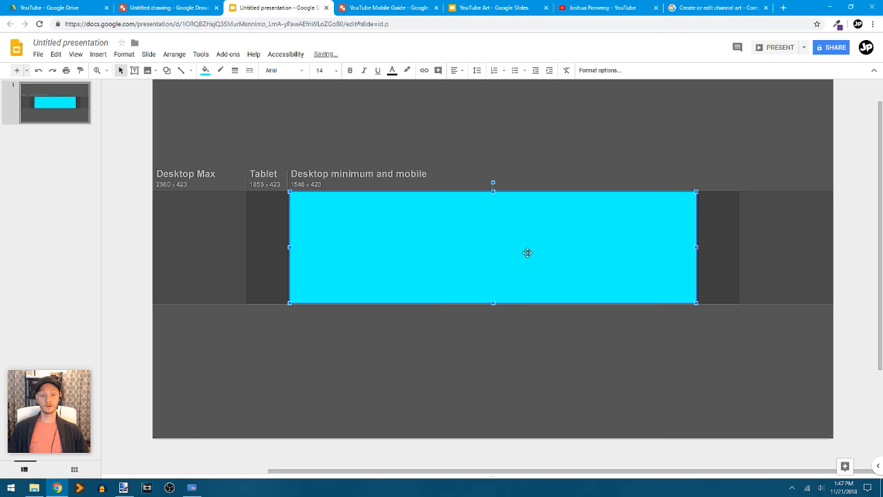
left_click(849, 219)
scroll(848, 248, "up", 1)
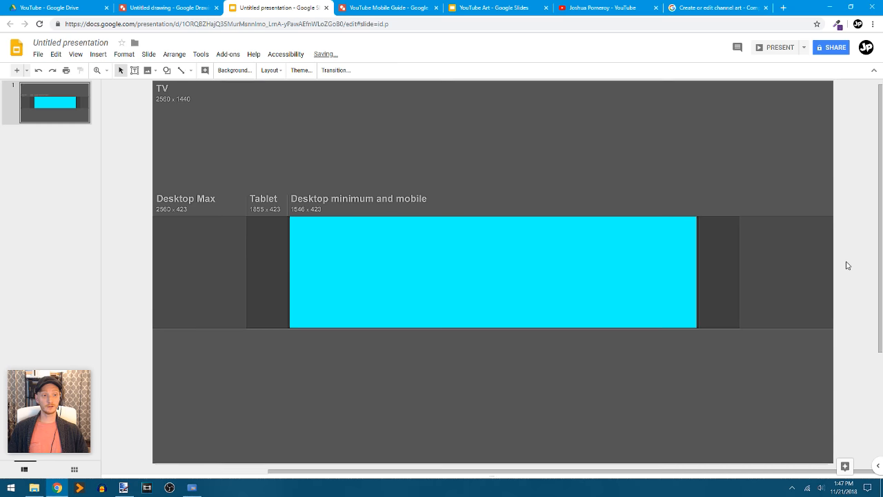
scroll(848, 265, "down", 3)
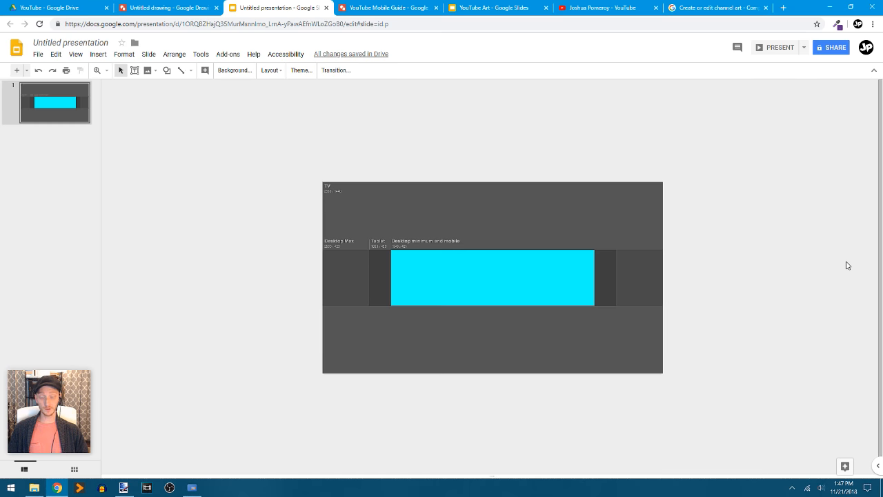
Step: Turn on the display of guides for the slide
scroll(848, 265, "up", 3)
left_click(687, 166)
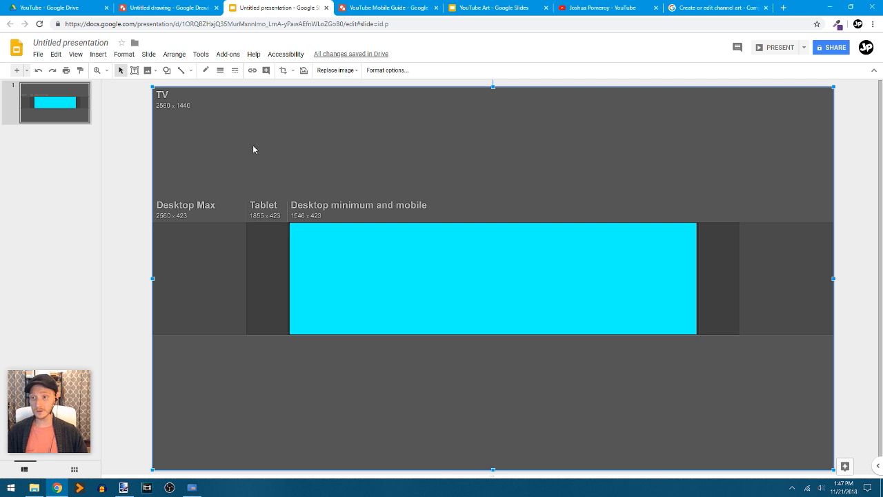
left_click(102, 55)
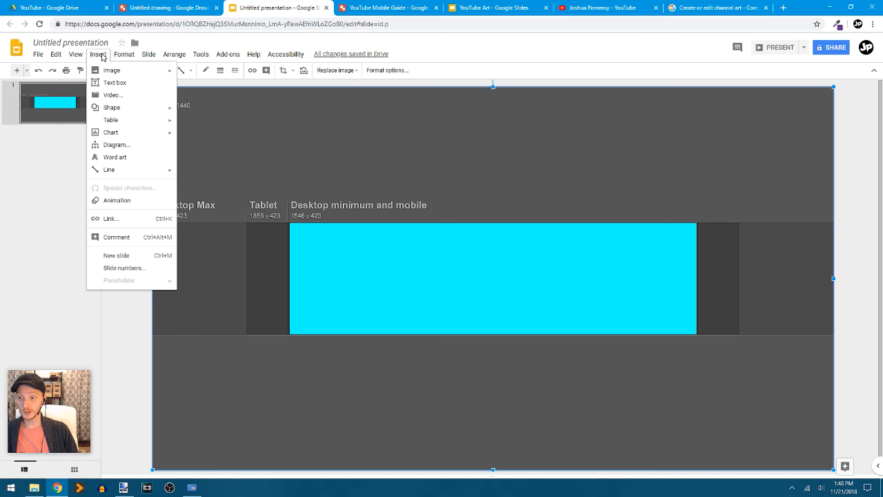
mouse_move(77, 57)
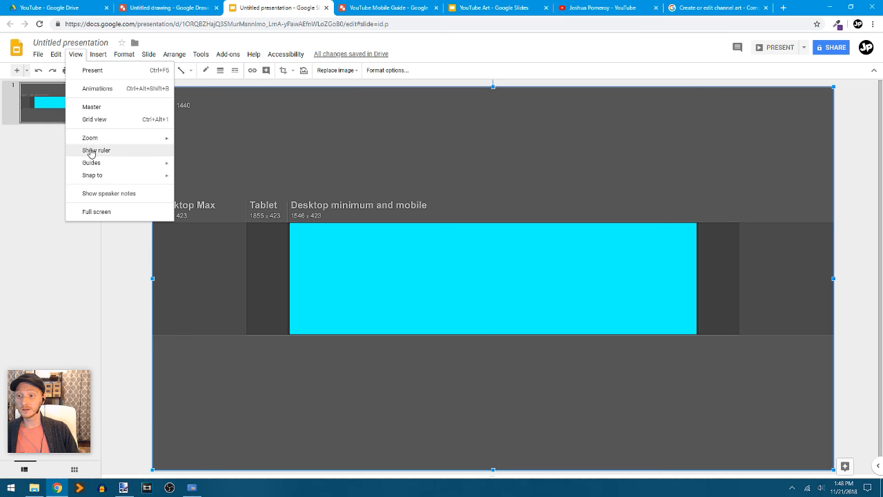
mouse_move(101, 163)
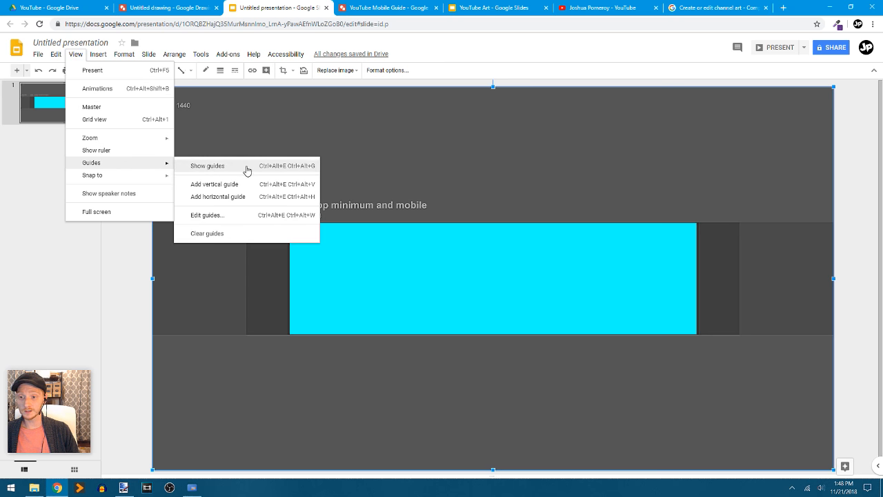
left_click(224, 174)
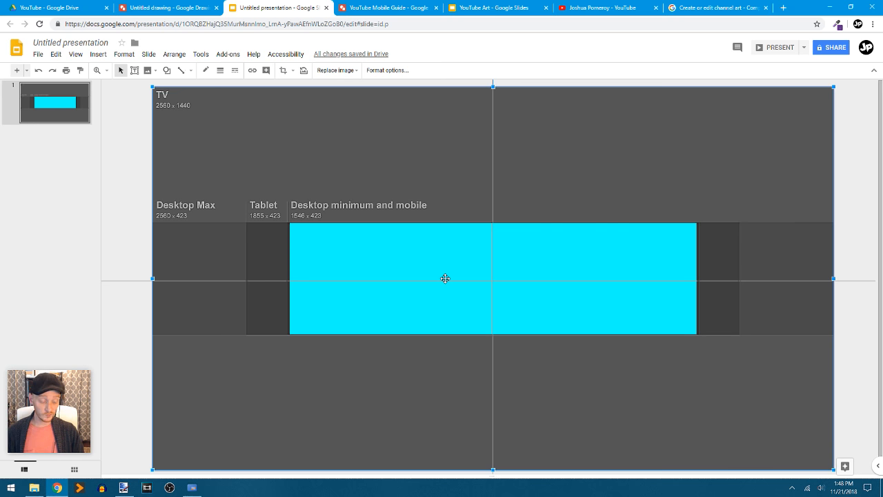
Step: Align the vertical guide with the cyan rectangle's left edge and the horizontal guide with its bottom edge
scroll(445, 278, "up", 5)
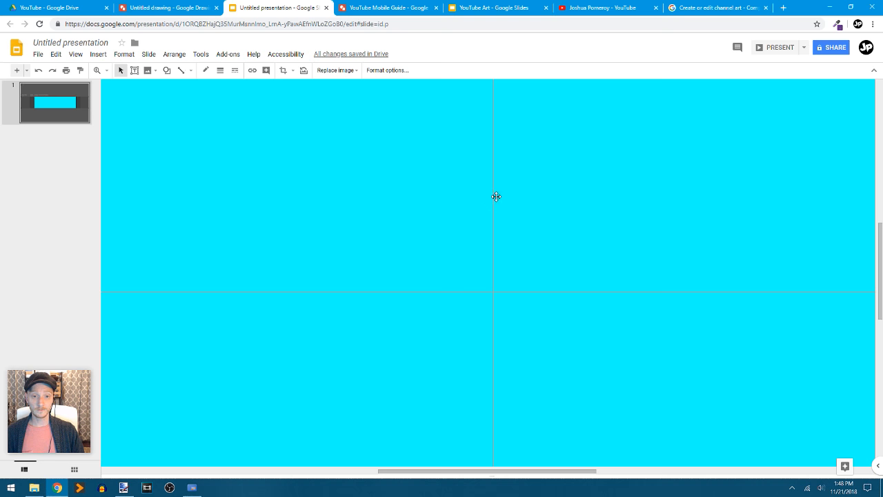
scroll(393, 224, "down", 3)
scroll(394, 224, "left", 3)
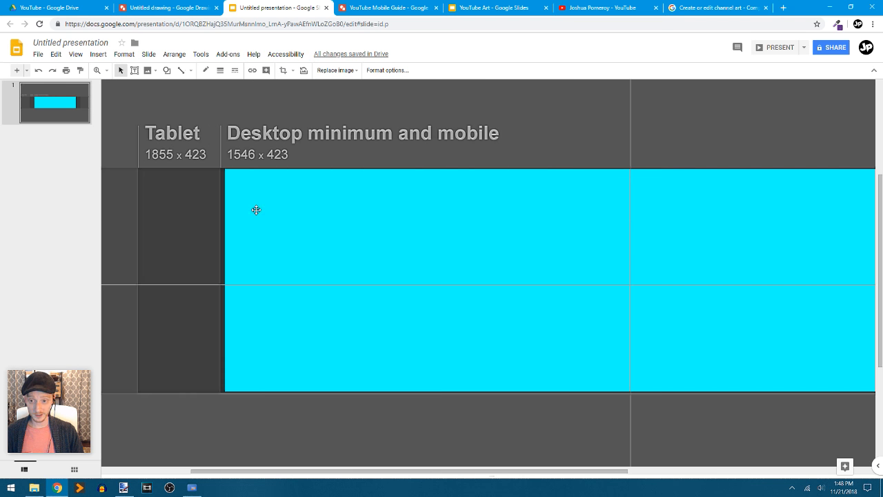
left_click_drag(630, 200, 234, 208)
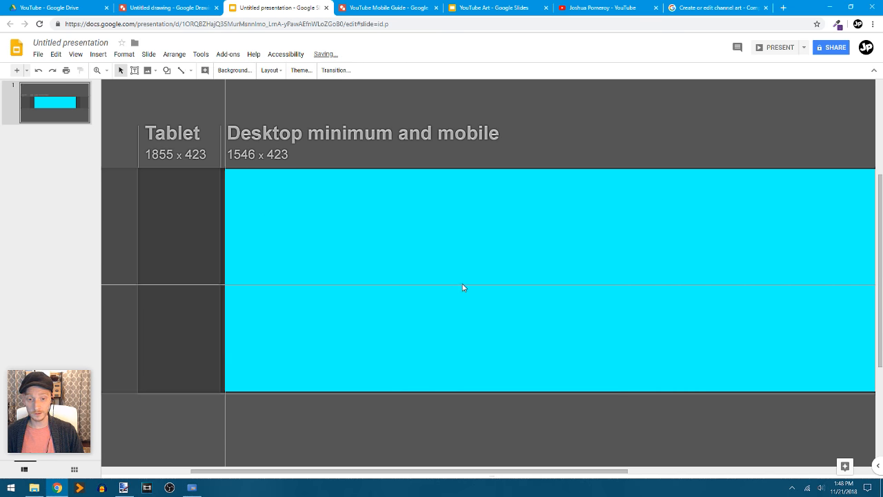
left_click_drag(465, 285, 473, 394)
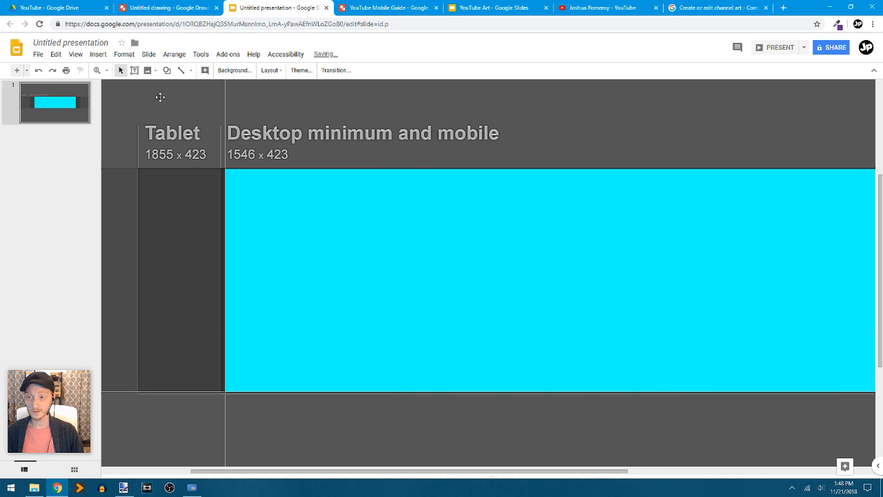
Step: Add a second vertical guide and align it with the cyan rectangle's right edge
left_click(74, 55)
mouse_move(136, 163)
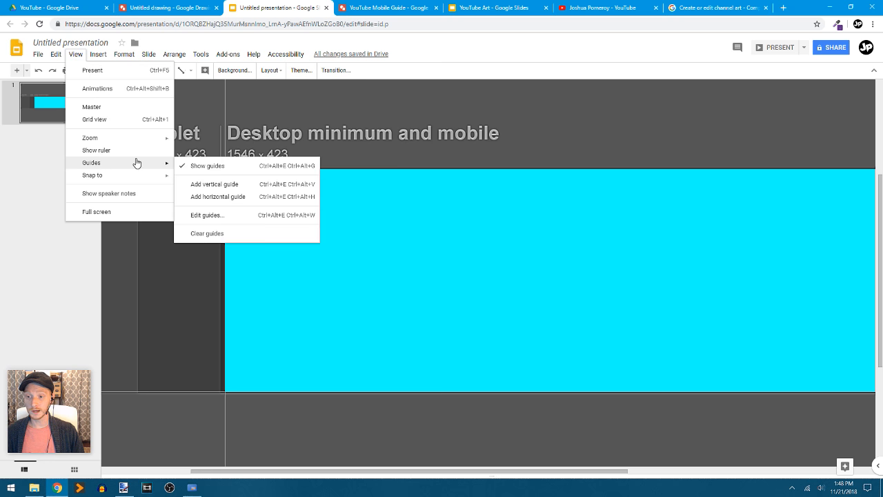
left_click(232, 185)
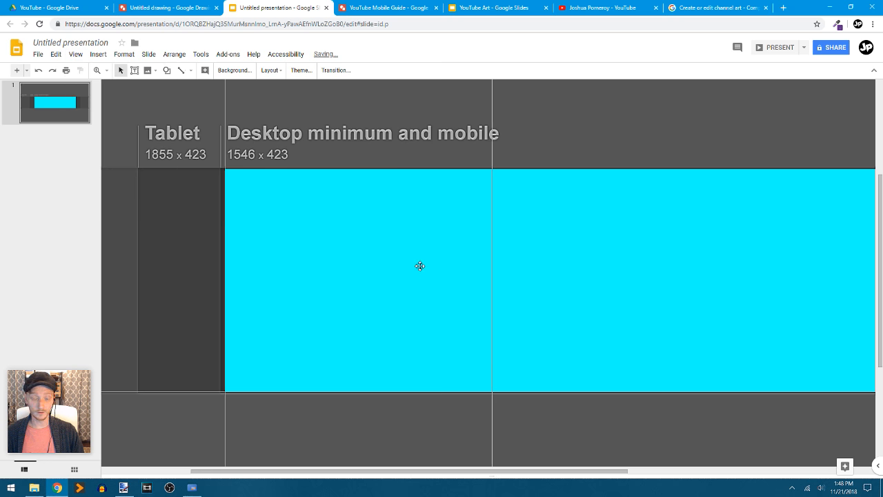
scroll(418, 264, "right", 5)
left_click_drag(261, 253, 810, 262)
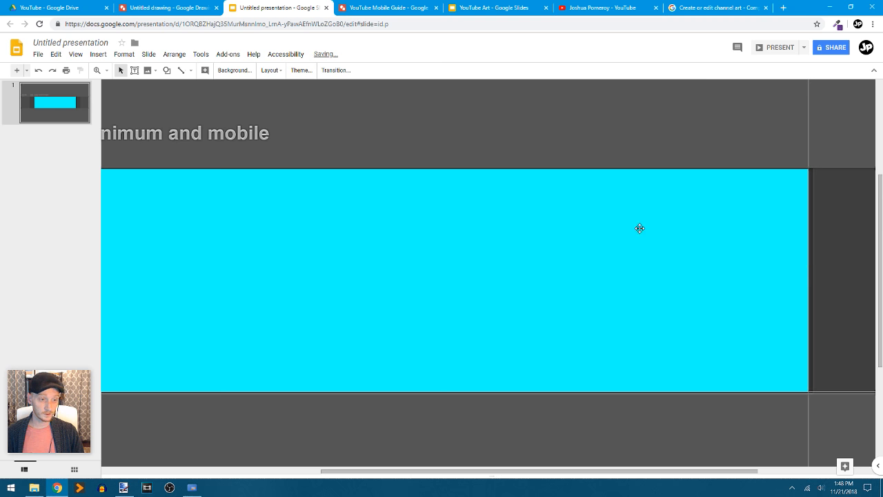
Step: Add a second horizontal guide and align it with the cyan rectangle's top edge
left_click(76, 56)
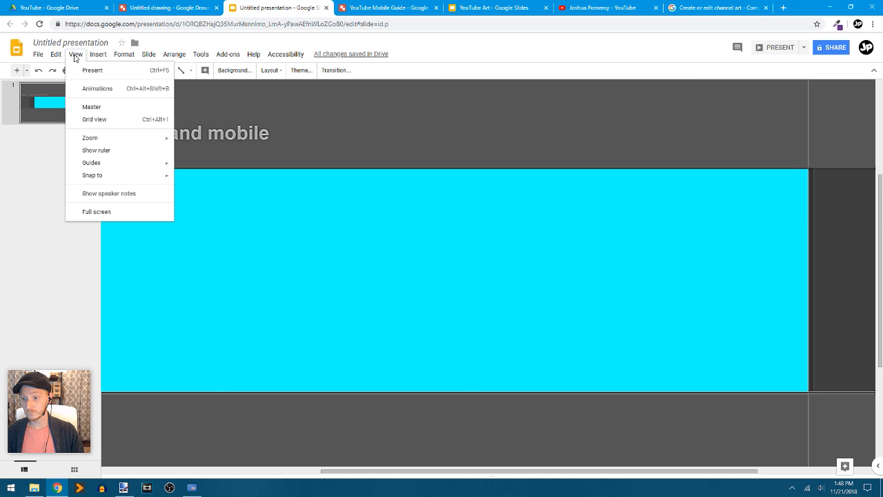
mouse_move(122, 165)
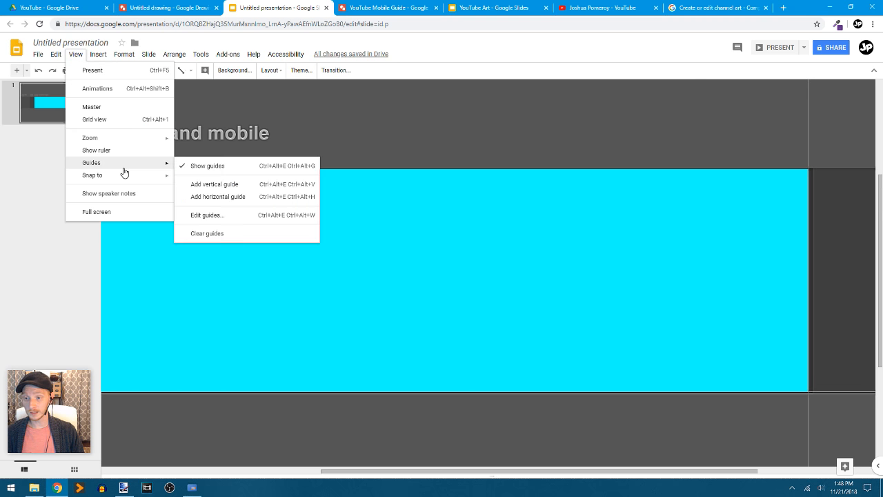
left_click(244, 198)
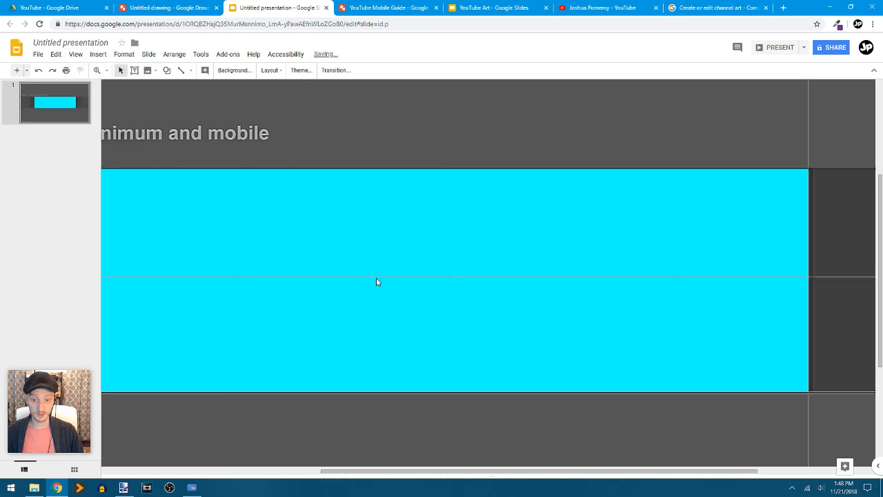
left_click_drag(375, 276, 398, 170)
scroll(420, 191, "down", 3)
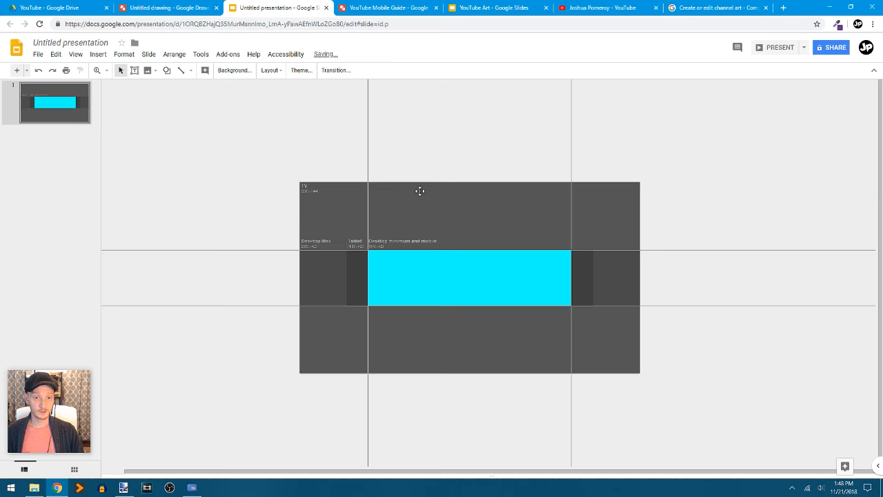
Step: Examine the template's Tablet area beside the cyan rectangle at close range and select the rectangle
left_click(440, 197)
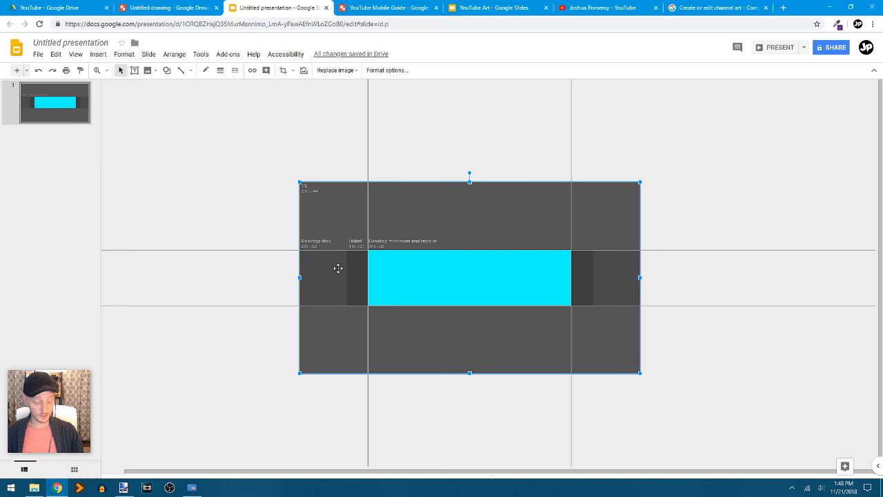
scroll(338, 269, "up", 3)
scroll(338, 268, "left", 5)
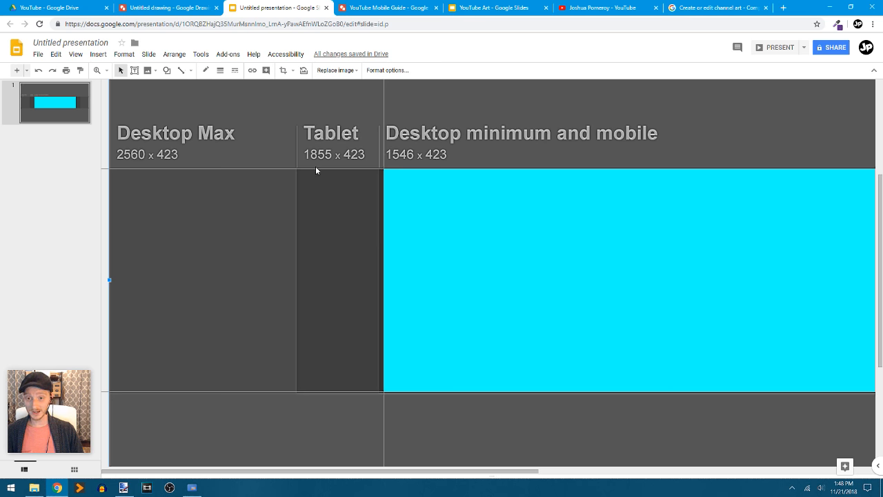
left_click(385, 176)
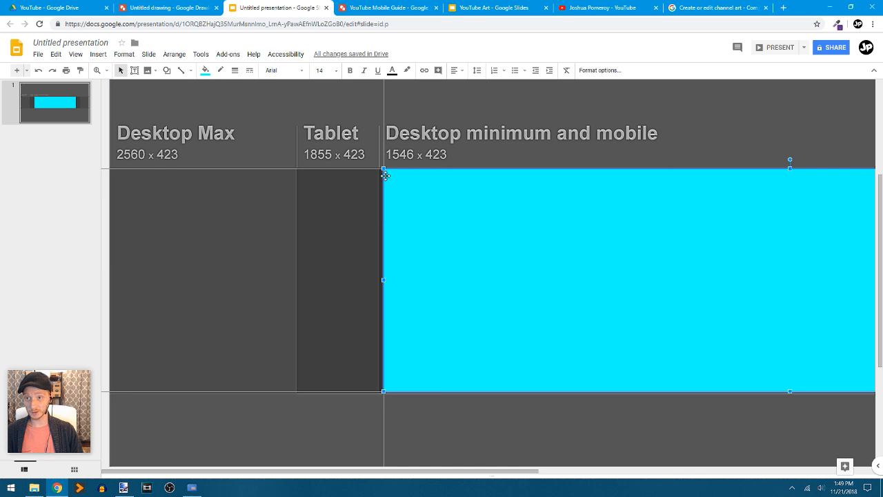
Step: Switch to the Google Drawings file and resize its page to 1855 x 423 pixels, with the cyan rectangle filling it
left_click(172, 11)
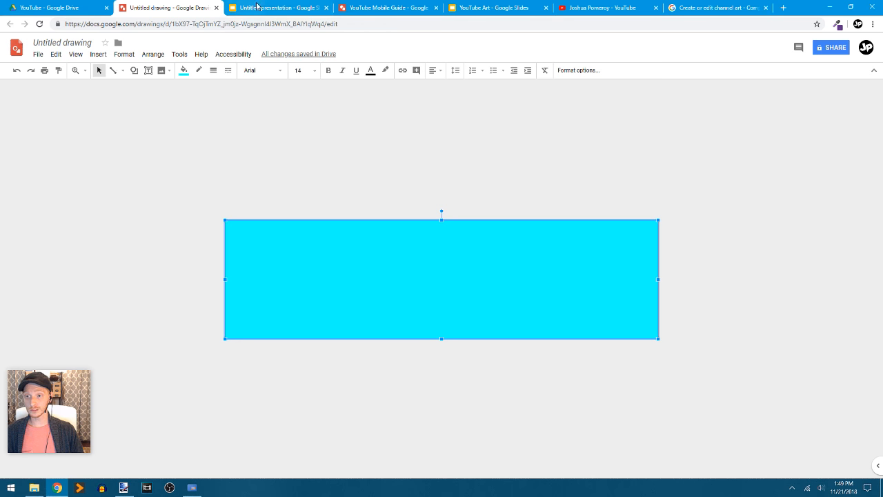
left_click(274, 10)
left_click(160, 8)
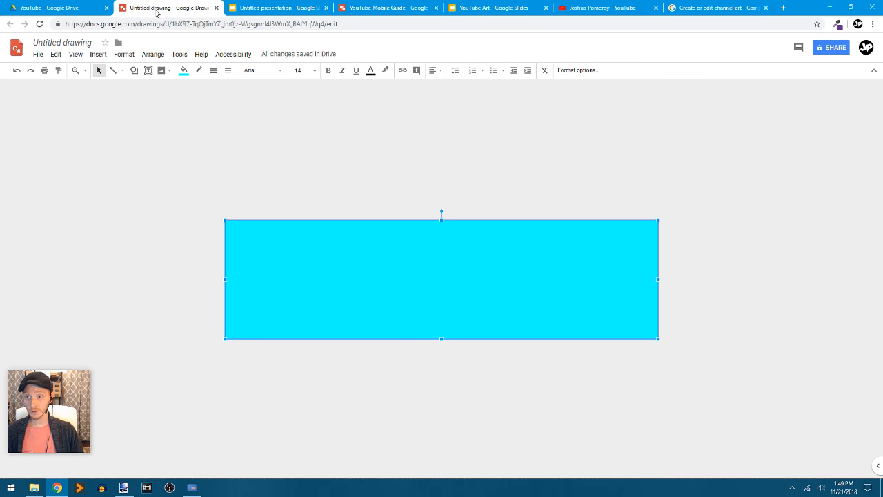
left_click(287, 9)
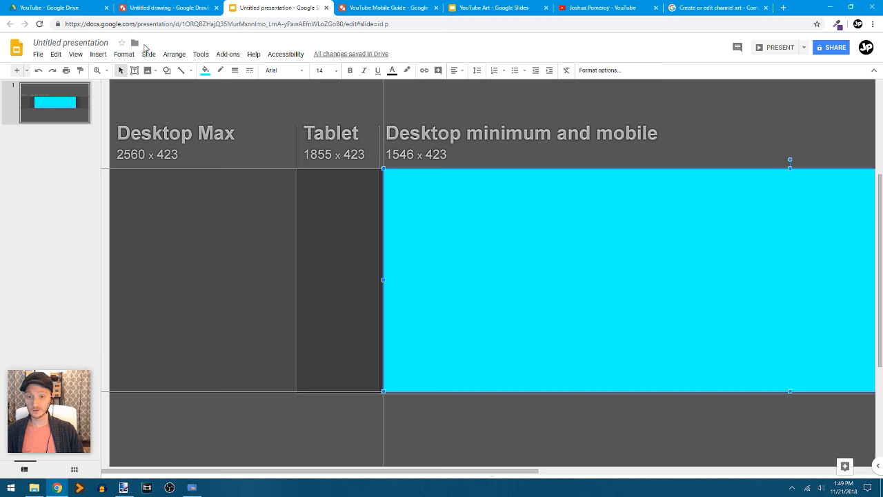
left_click(150, 8)
left_click(37, 55)
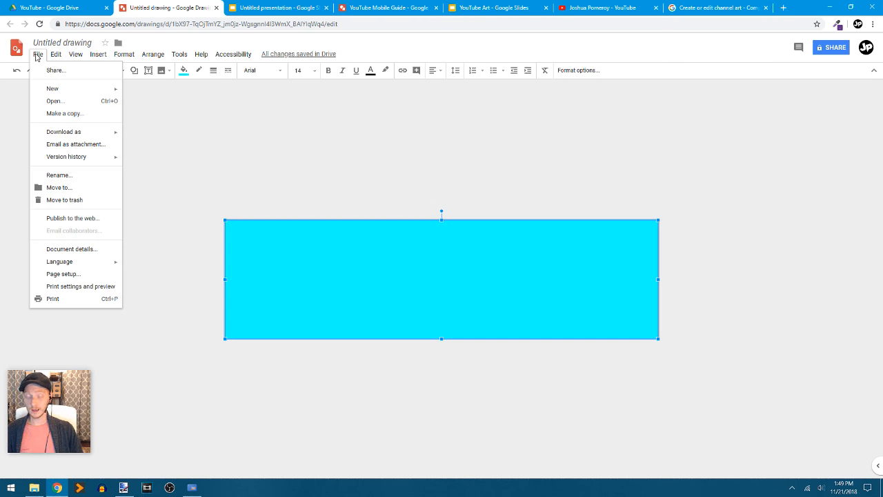
left_click(73, 275)
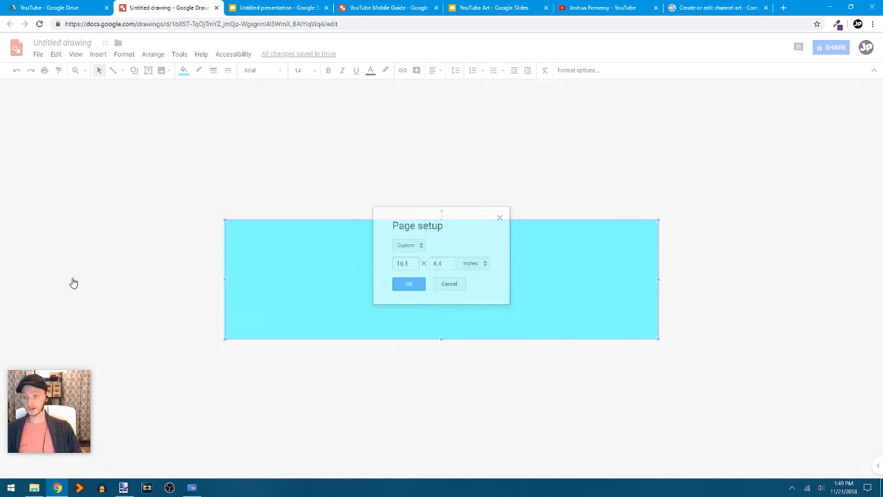
left_click(483, 264)
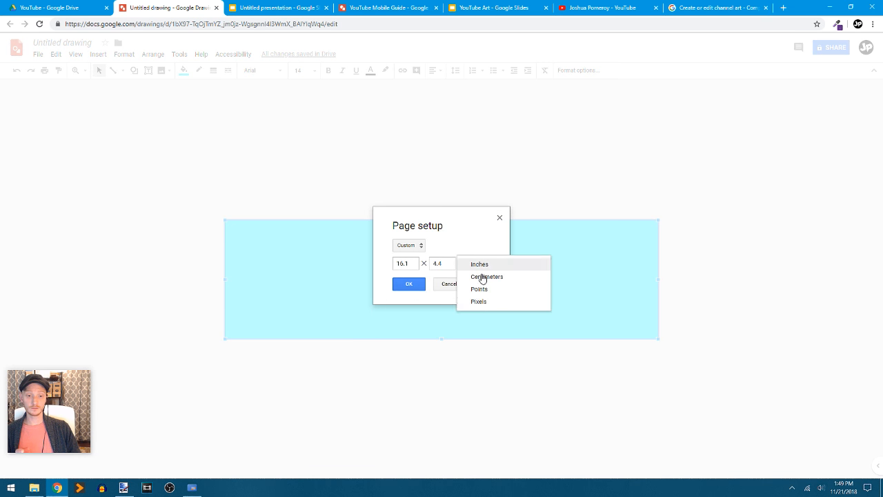
left_click(481, 305)
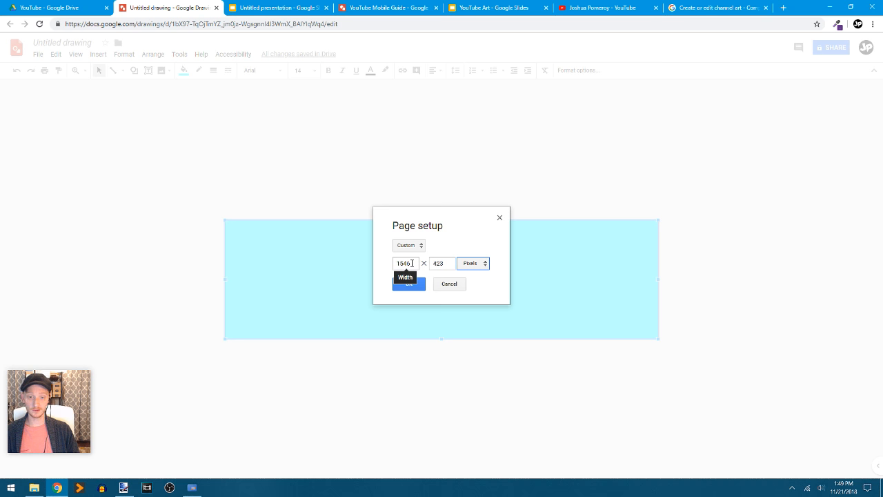
left_click_drag(412, 263, 357, 264)
type("1855")
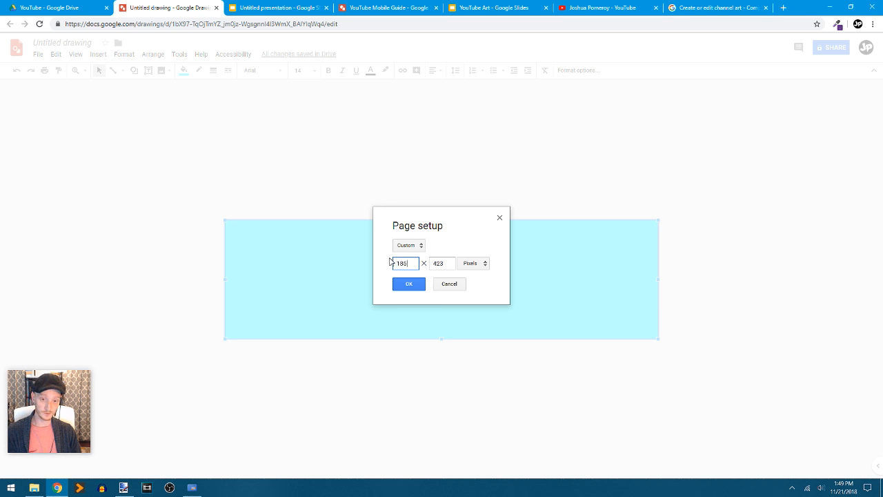
left_click(410, 285)
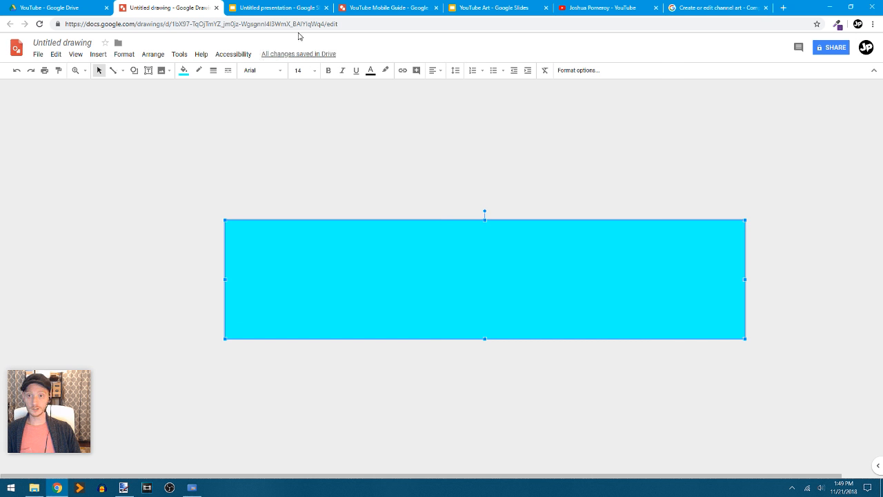
Step: Switch back to the Google Slides presentation and replace the cyan rectangle with the 1855 x 423 one copied from the drawing
left_click(279, 8)
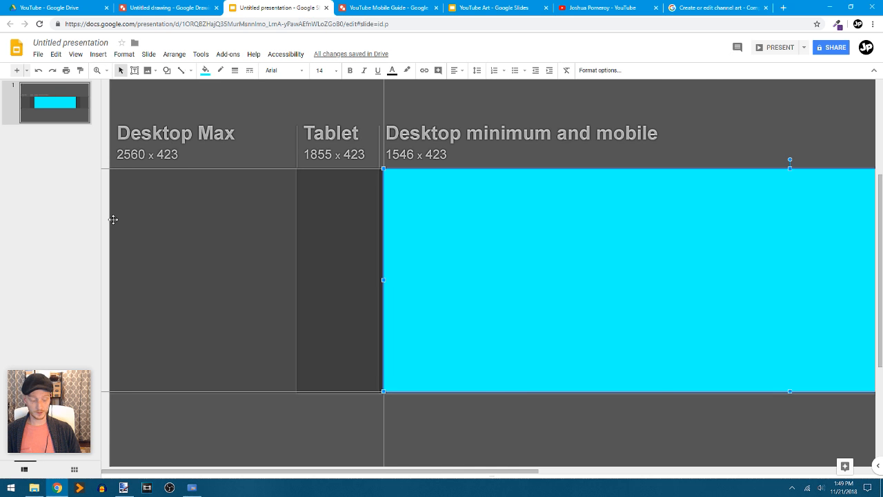
key("ctrl+alt+minus")
left_click(541, 375)
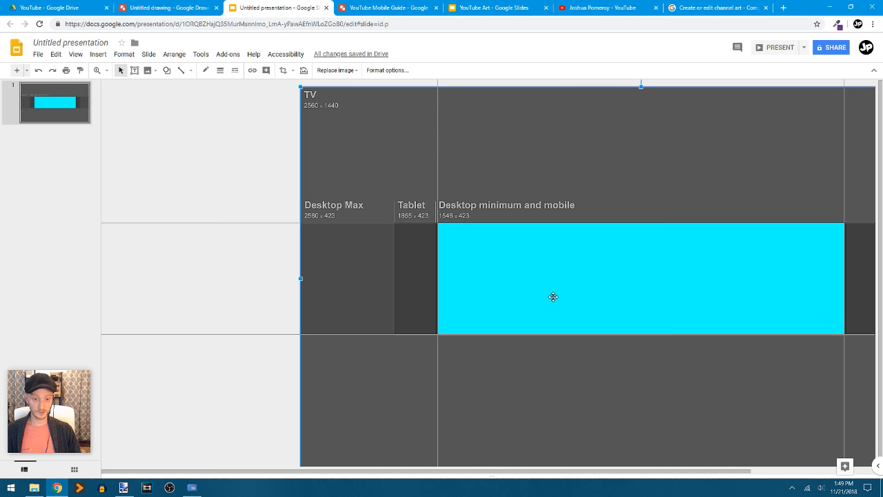
left_click(553, 296)
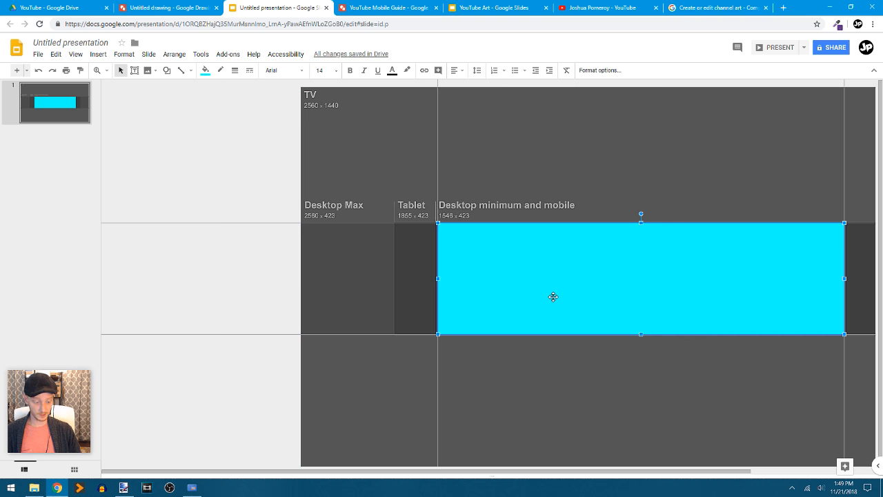
left_click(674, 363)
left_click(653, 283)
key("Delete")
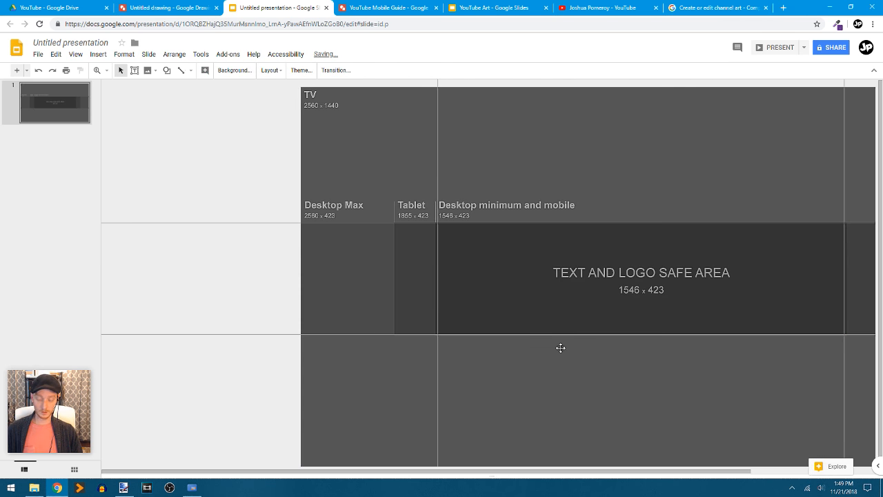
key("ctrl+z")
Step: Center the wider cyan rectangle on the slide both horizontally and vertically
left_click(174, 54)
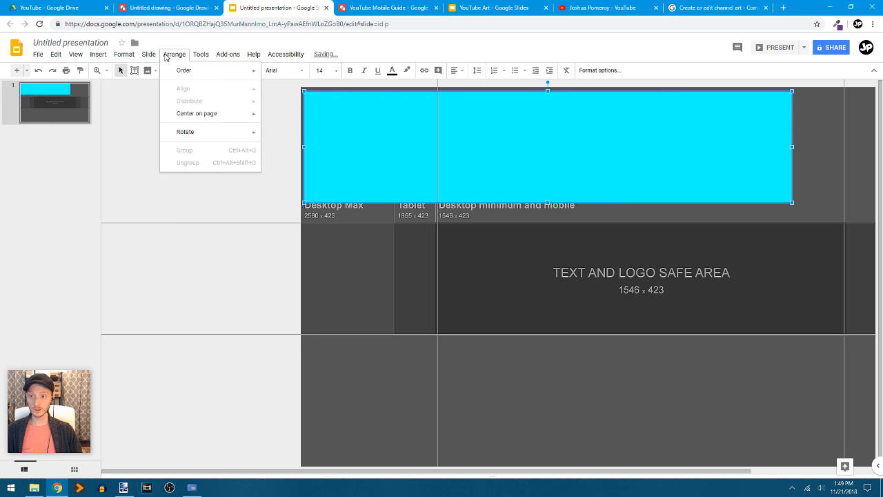
mouse_move(200, 114)
left_click(284, 115)
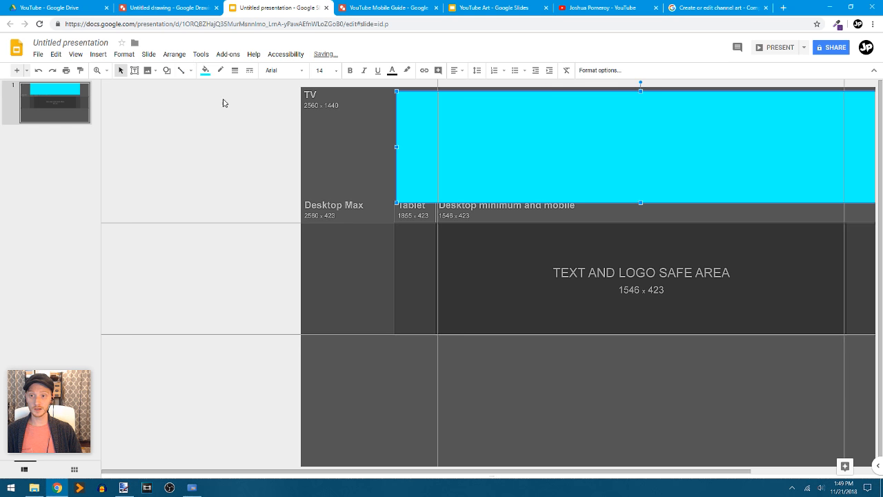
left_click(174, 54)
left_click(289, 129)
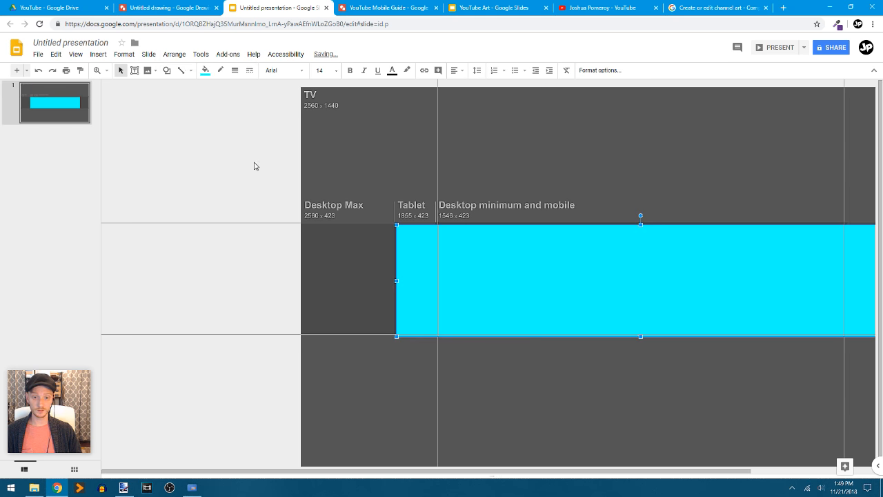
Step: Realign the two horizontal guides with the top and bottom edges of the centered cyan rectangle
scroll(215, 197, "right", 3)
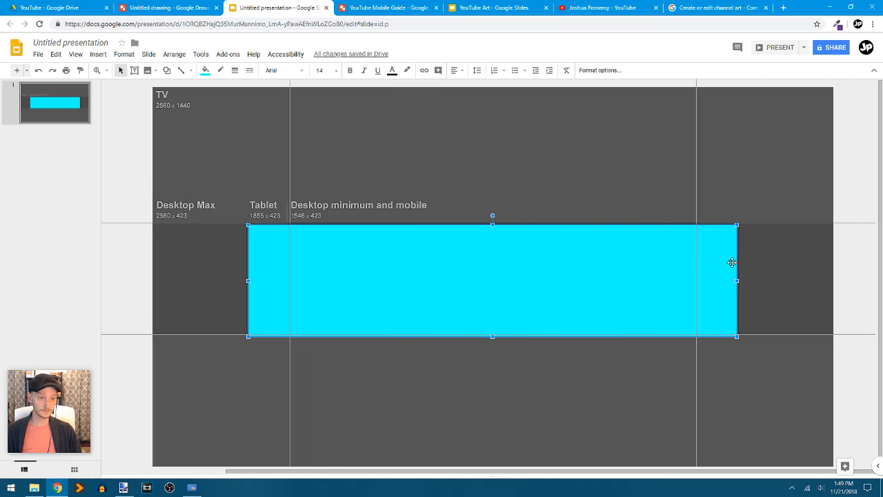
left_click(590, 378)
left_click(595, 293)
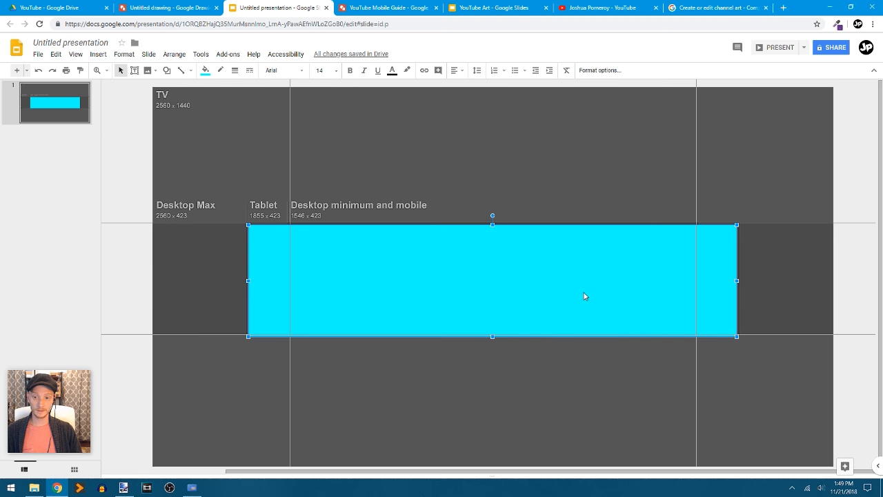
key("ctrl+alt+plus")
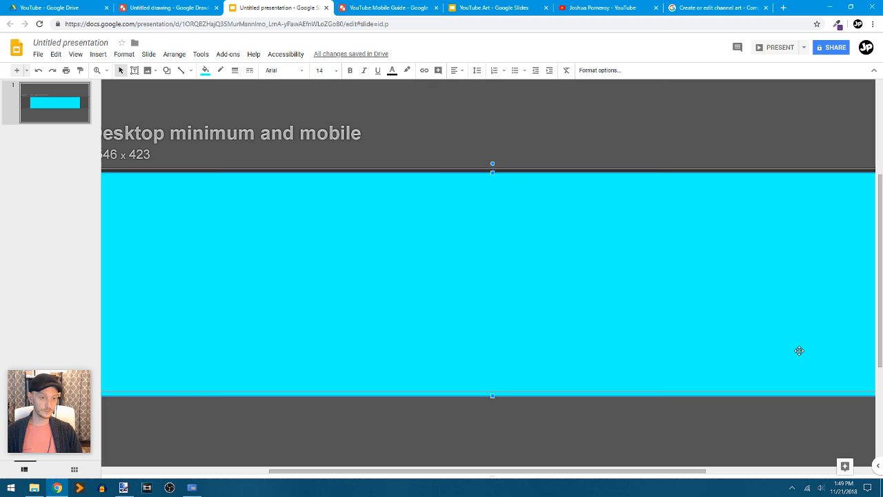
scroll(598, 227, "right", 5)
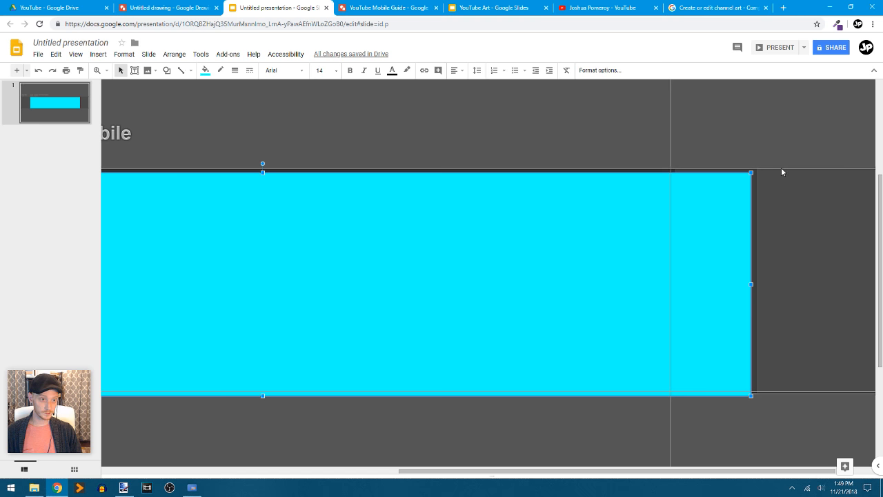
left_click_drag(782, 169, 782, 179)
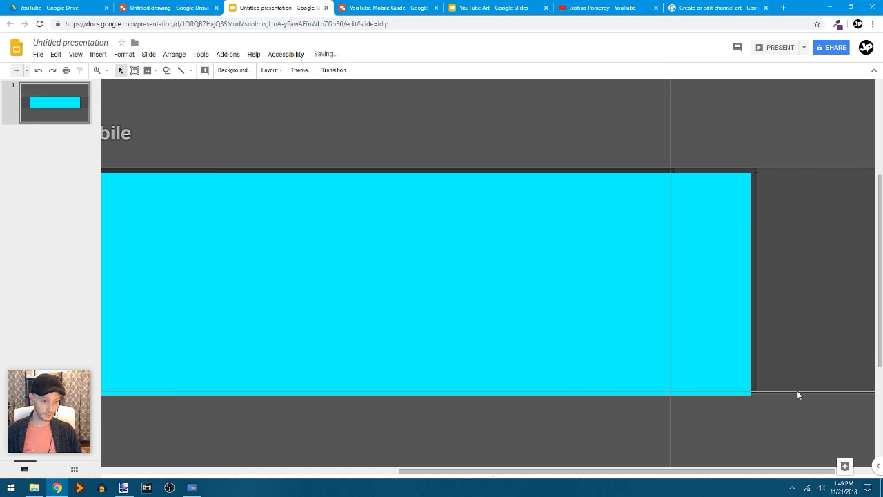
left_click_drag(798, 395, 800, 390)
key("ctrl+alt+minus")
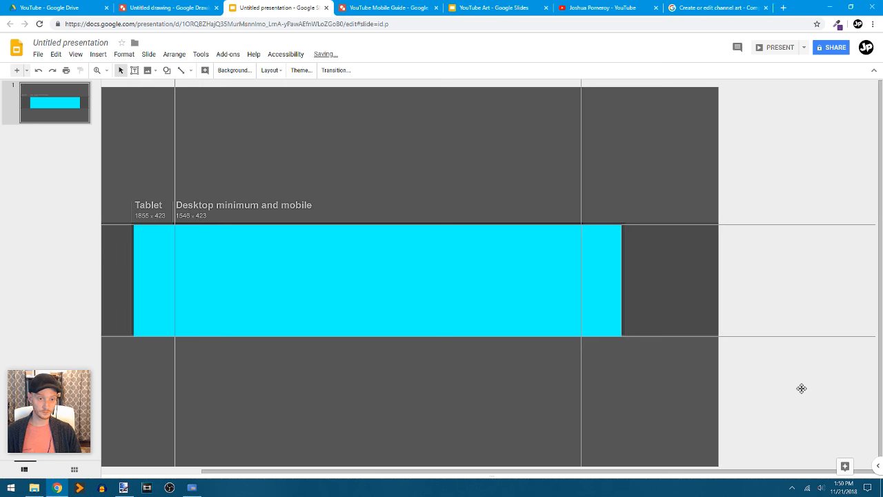
scroll(800, 389, "left", 3)
Step: Add a third vertical guide and align it with the 1855-pixel-wide cyan rectangle's left edge
left_click(390, 296)
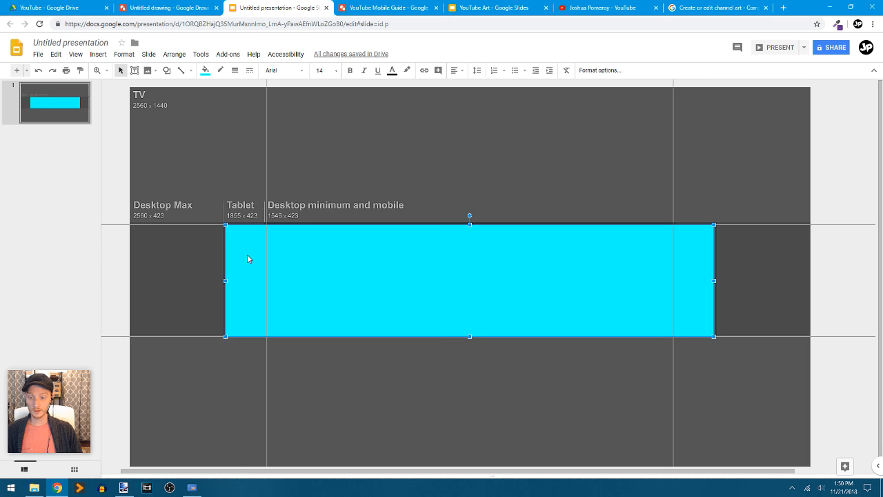
left_click(75, 54)
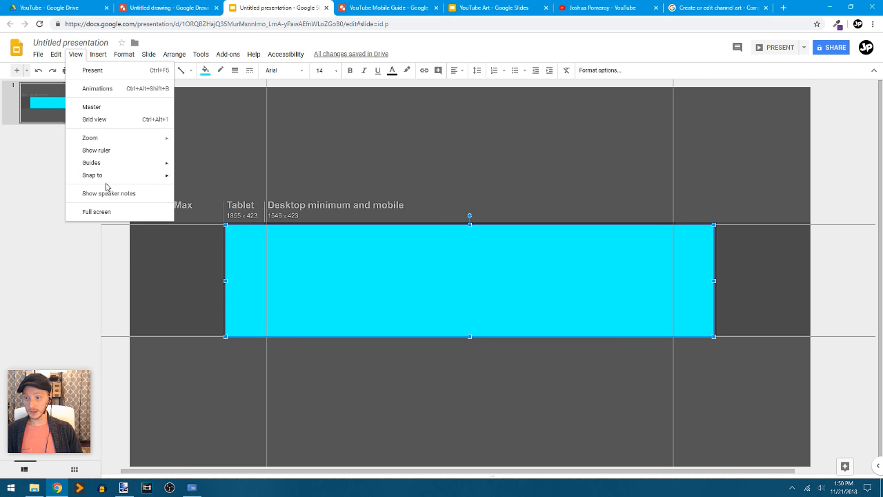
mouse_move(110, 164)
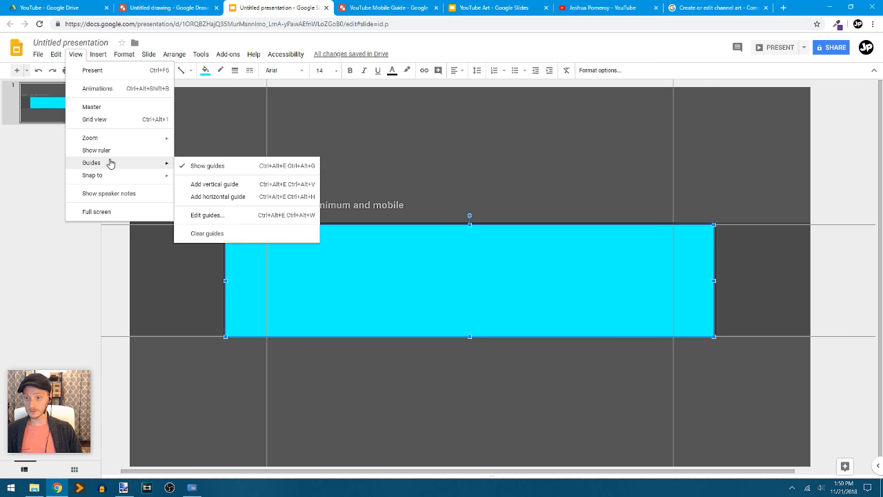
left_click(256, 185)
left_click_drag(469, 271, 226, 272)
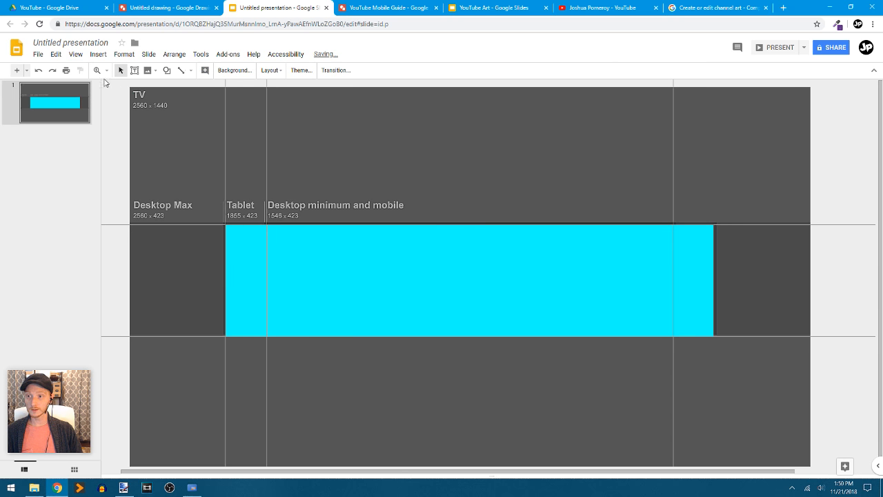
Step: Add a fourth vertical guide and align it with the 1855-pixel-wide cyan rectangle's right edge
left_click(75, 54)
mouse_move(124, 164)
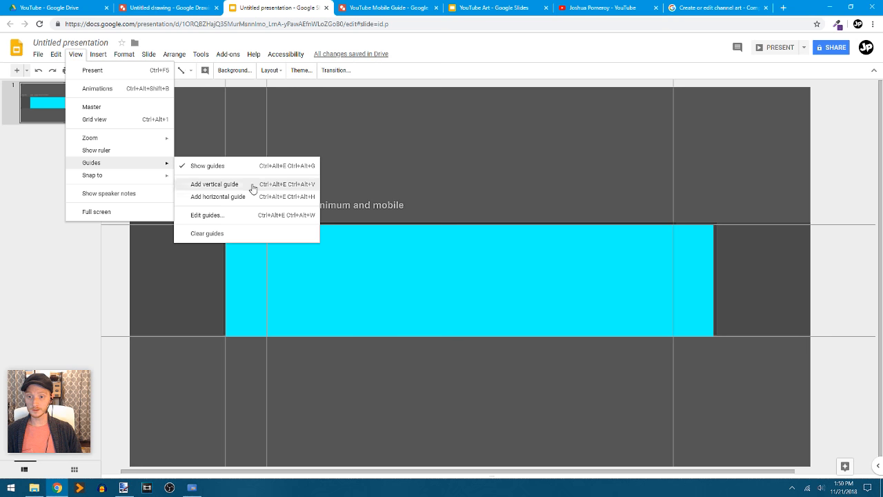
left_click(296, 187)
left_click_drag(469, 274, 716, 278)
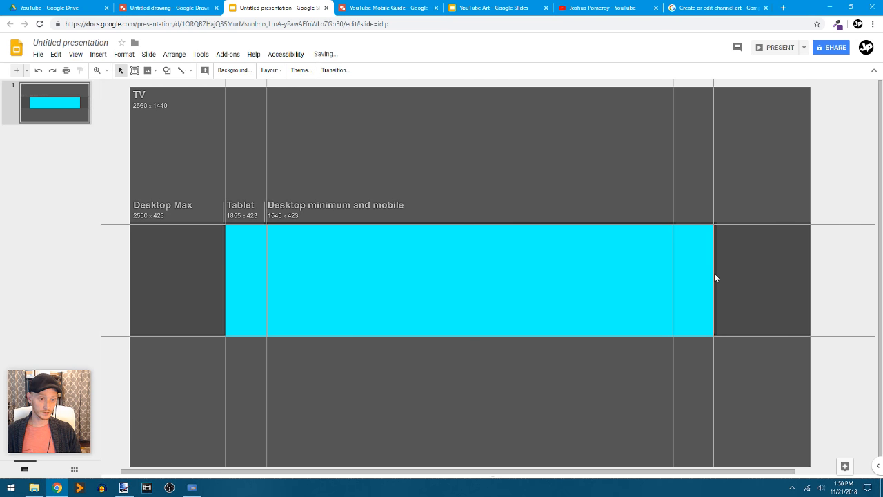
Step: Delete the cyan rectangle and the channel art template image, leaving only the guides on the slide
left_click(550, 265)
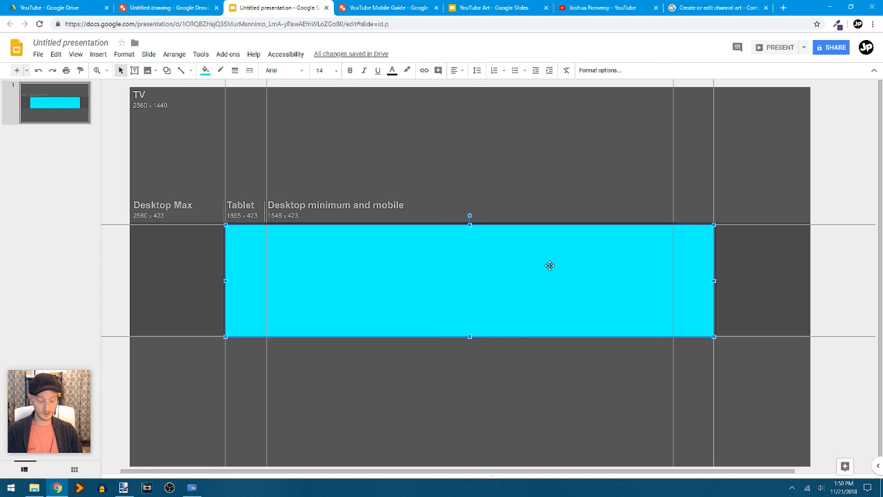
key("Delete")
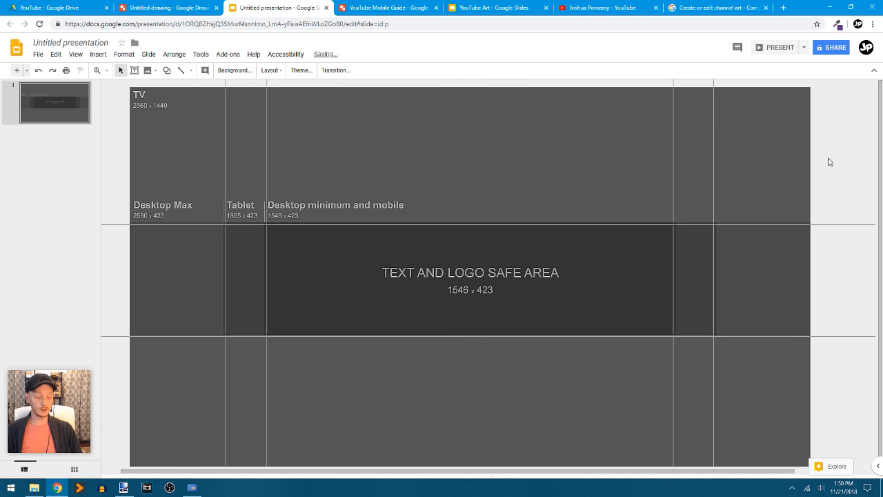
scroll(830, 163, "down", 1)
left_click_drag(635, 222, 237, 221)
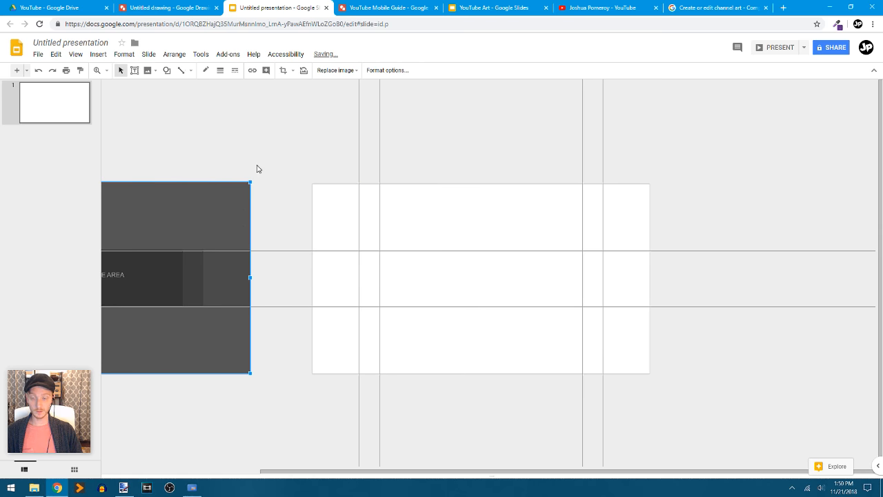
key("Delete")
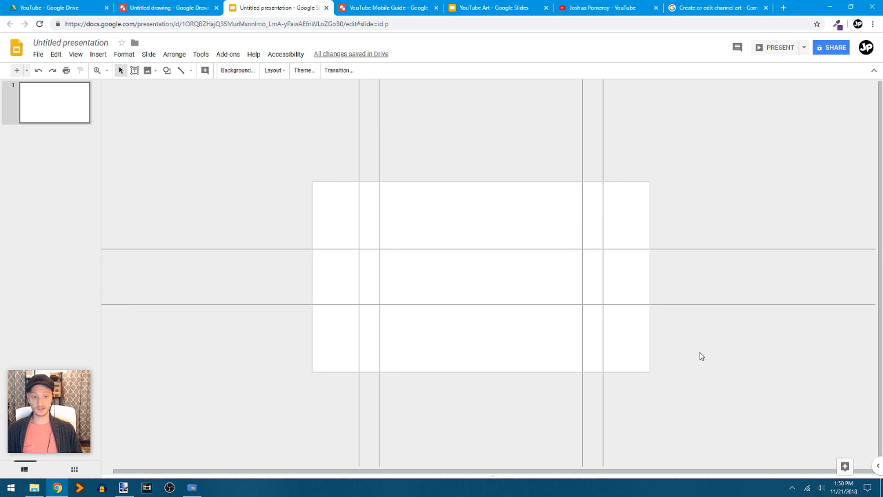
Step: Rename the presentation as "YouTube Channel Art Template"
left_click(71, 43)
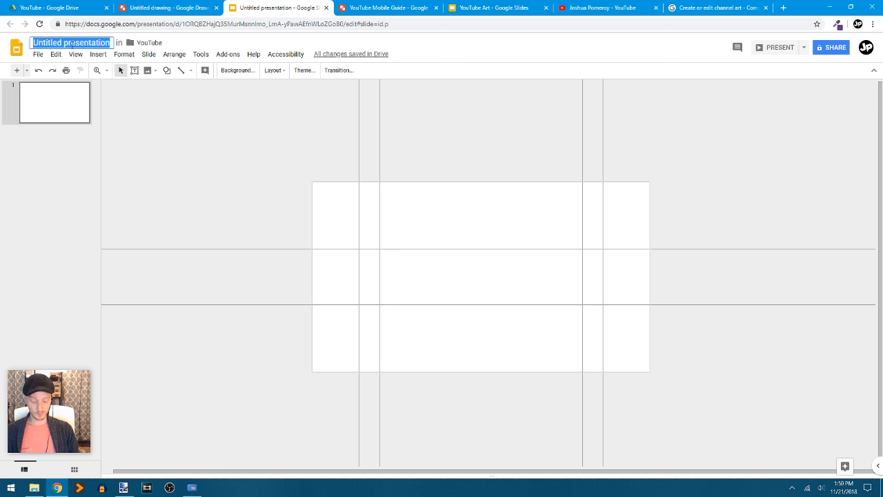
type("YouTub")
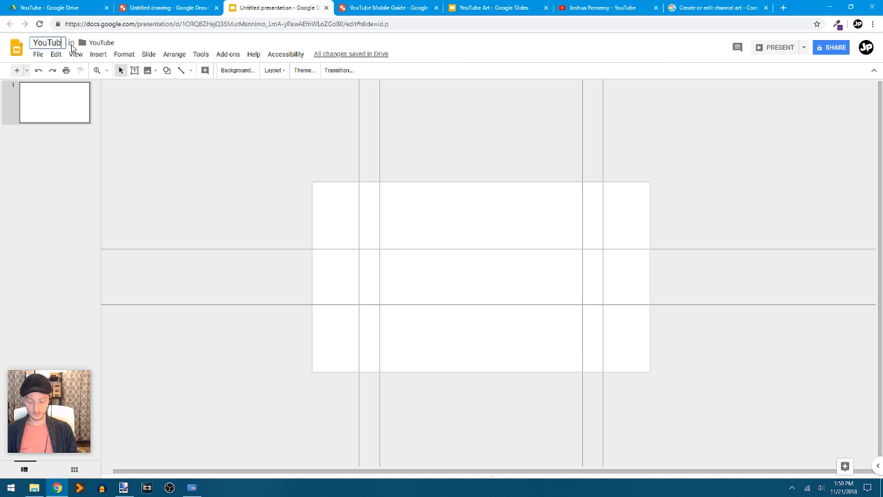
type("e Chann")
type("el ")
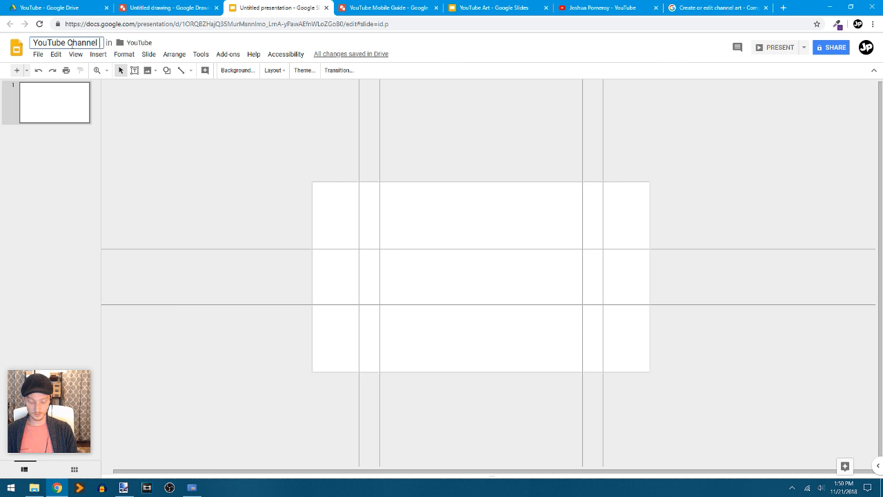
type("Art Template")
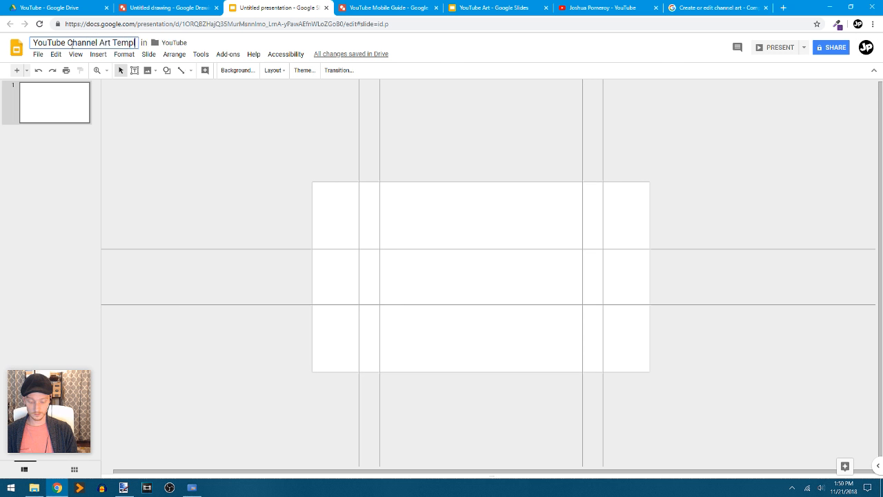
key("Return")
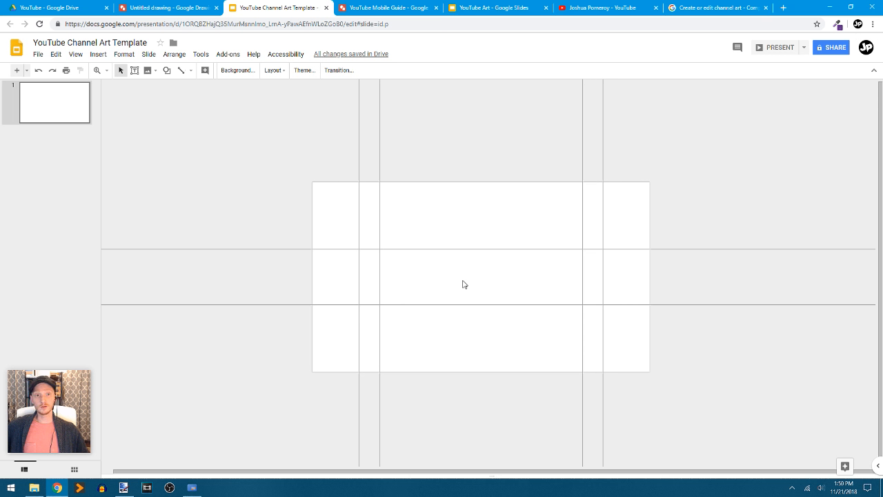
Step: Switch to the YouTube channel page and examine how its banner displays on desktop
left_click(599, 9)
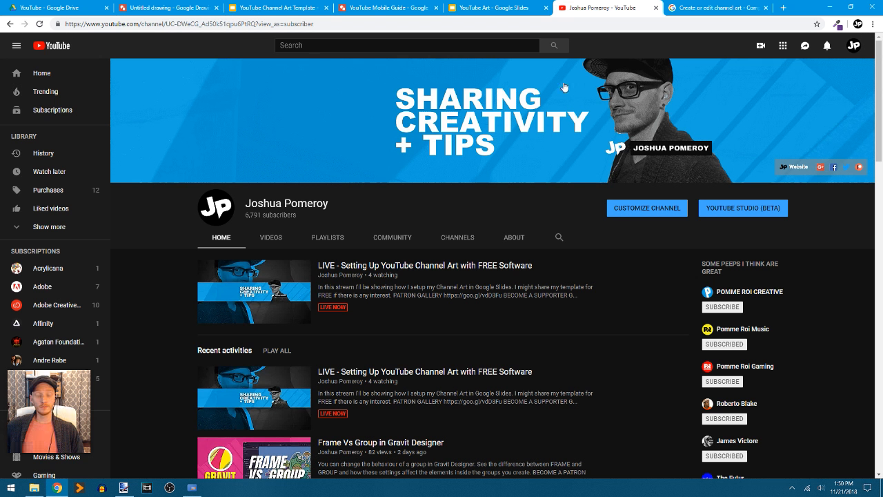
mouse_move(566, 163)
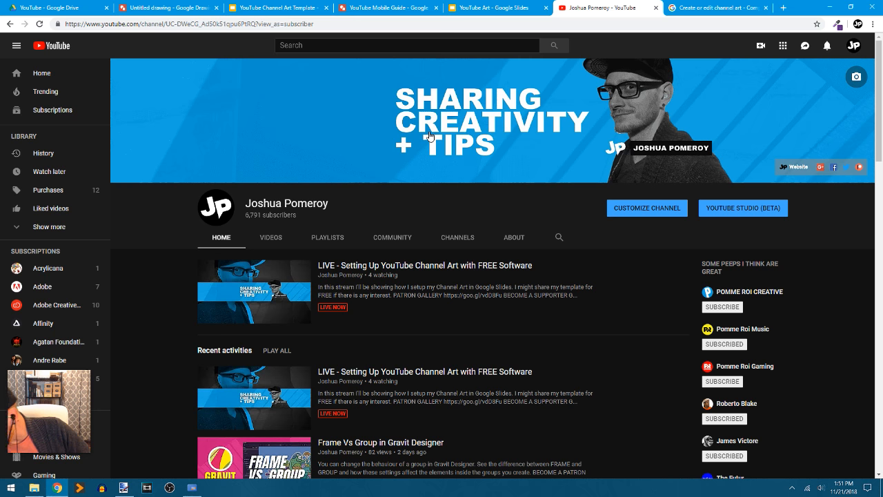
Step: Close the untitled drawing and remove the YouTube Mobile Guide drawing from the YouTube folder in Google Drive
left_click(188, 12)
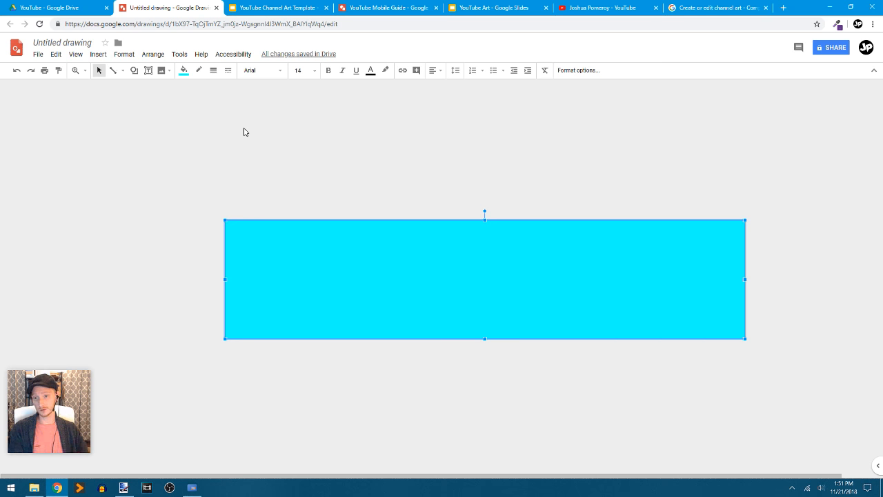
left_click(215, 8)
left_click(91, 13)
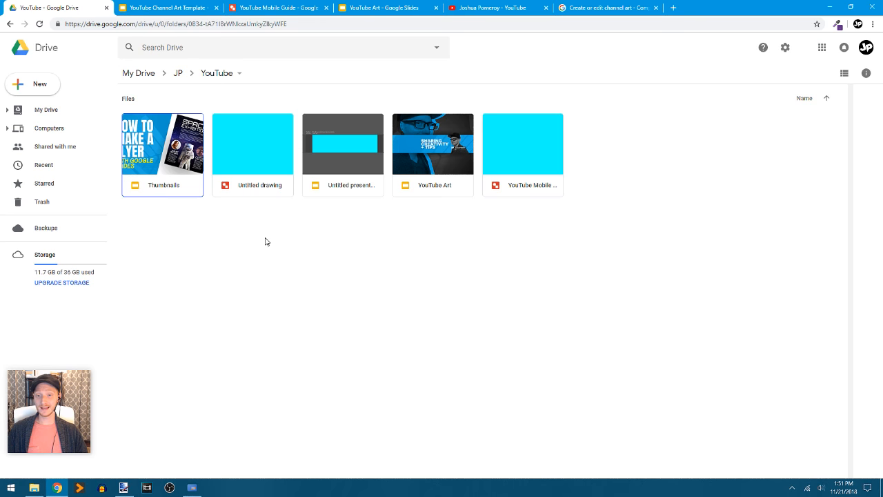
left_click(288, 182)
left_click(542, 158)
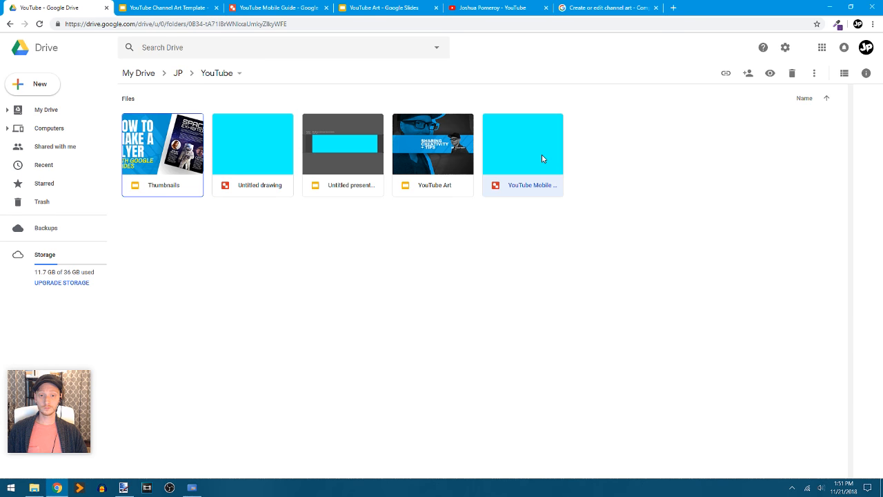
left_click(354, 243)
left_click(530, 151)
key("Delete")
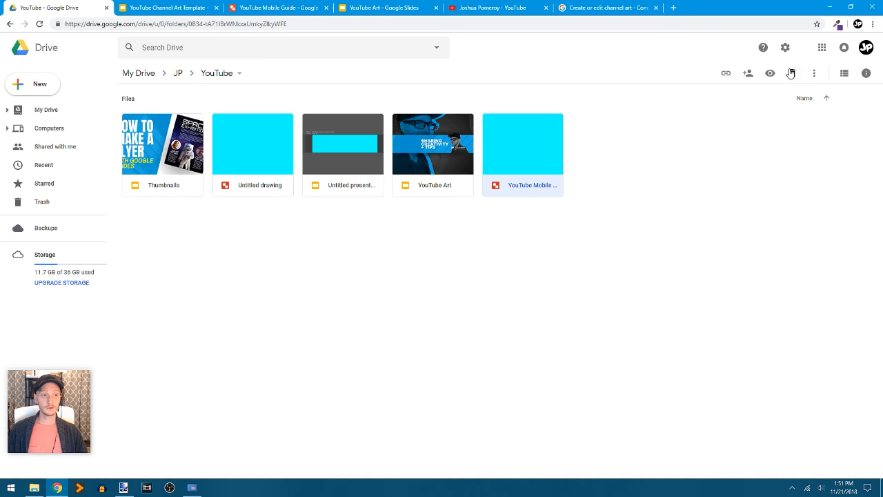
Step: Remove the Untitled drawing file from the YouTube folder as well
left_click(259, 164)
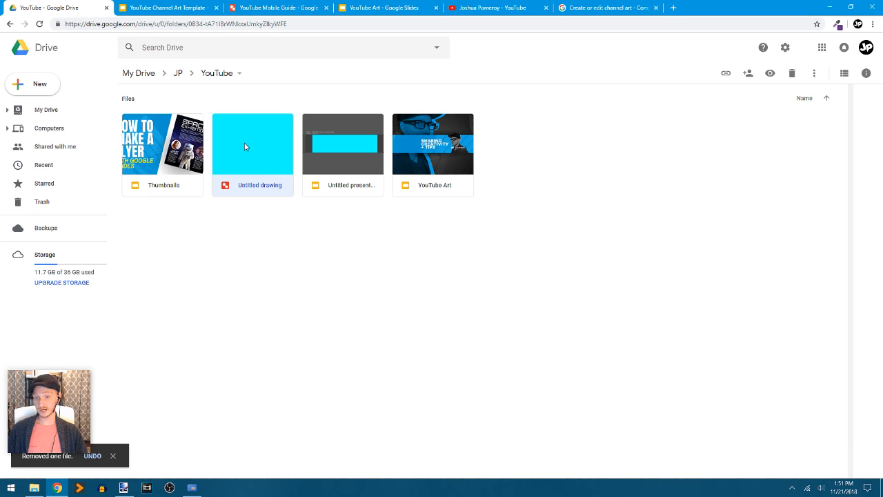
left_click(792, 74)
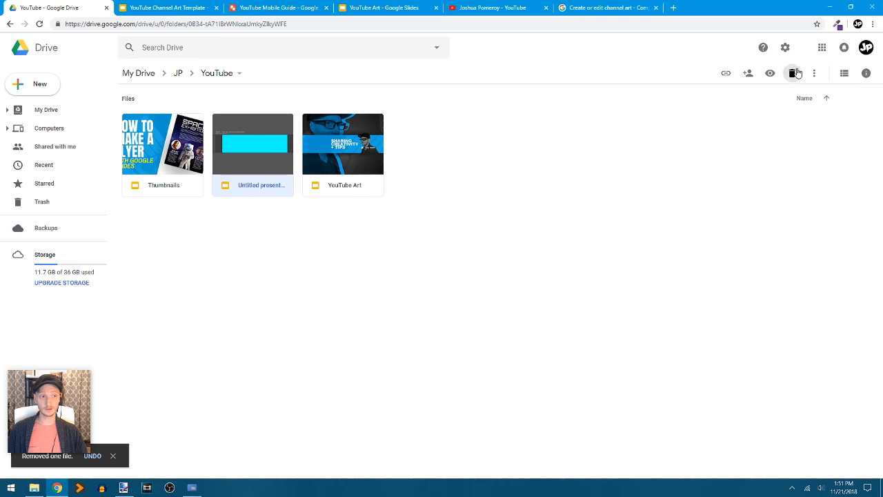
left_click(319, 256)
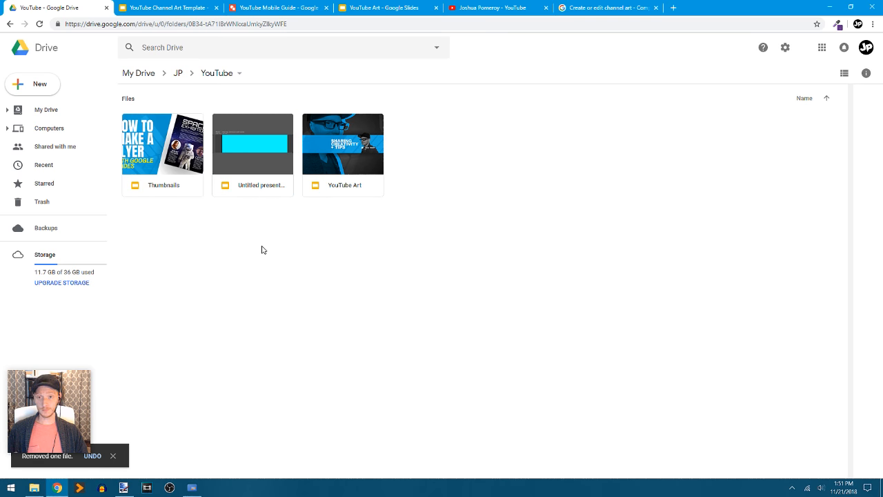
Step: Switch to the YouTube Art presentation in Google Slides and examine the banner design on slide 1
left_click(393, 8)
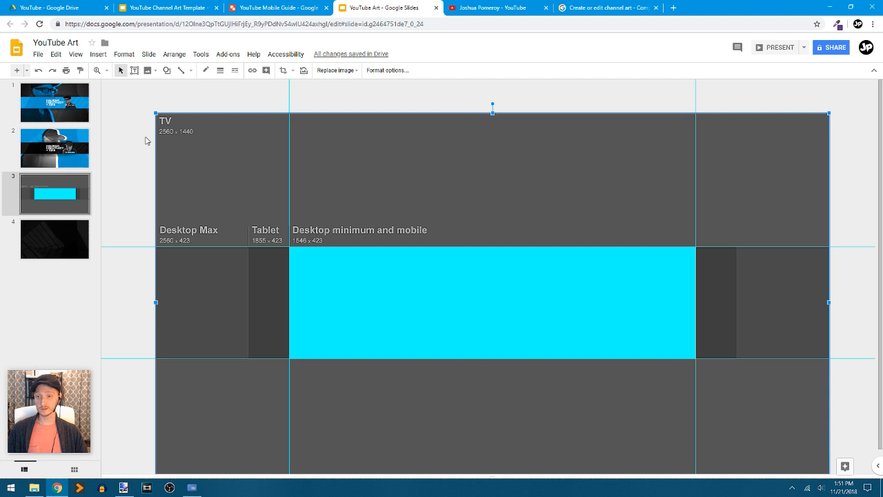
left_click(66, 107)
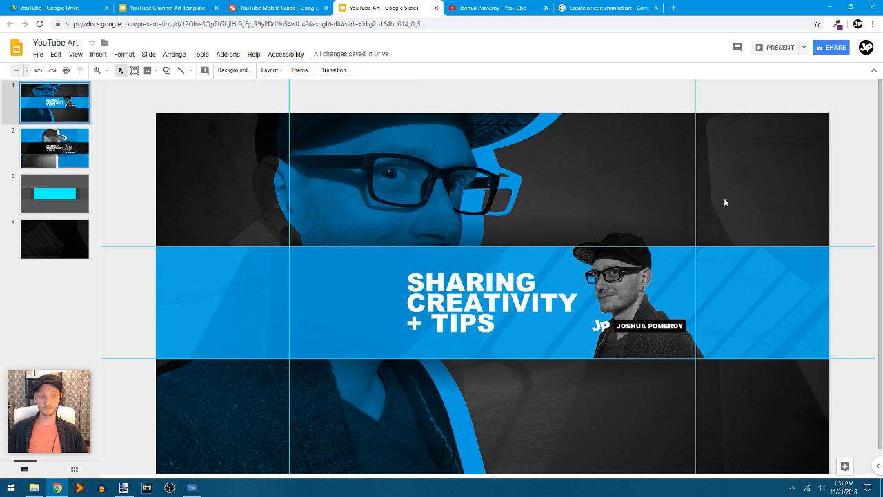
scroll(854, 130, "down", 1)
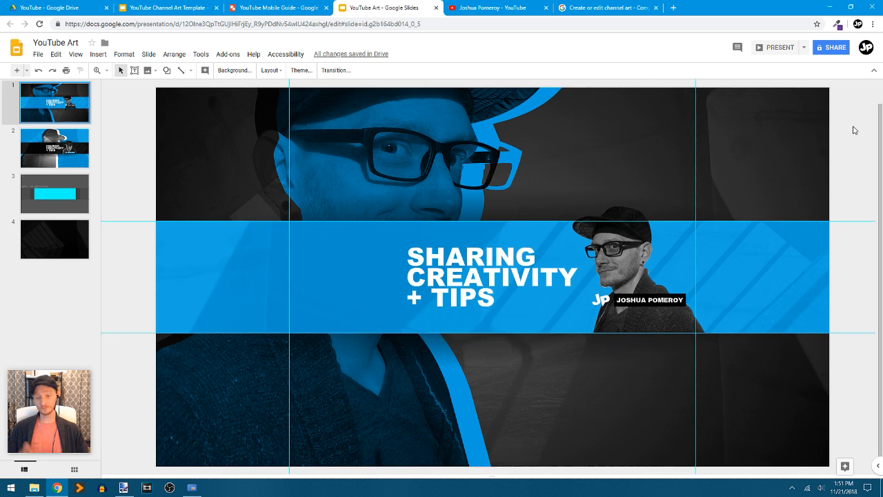
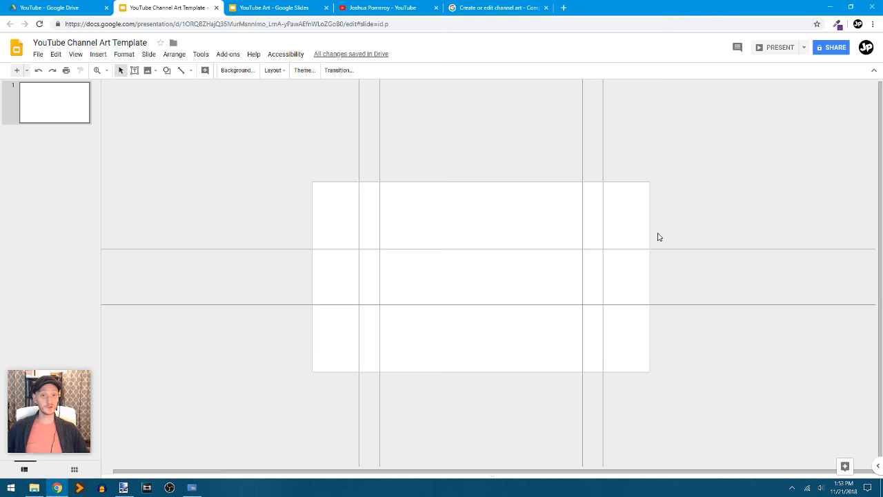
Step: Open googledrawings.org in a new browser tab and go to the site's Resources page
left_click(563, 8)
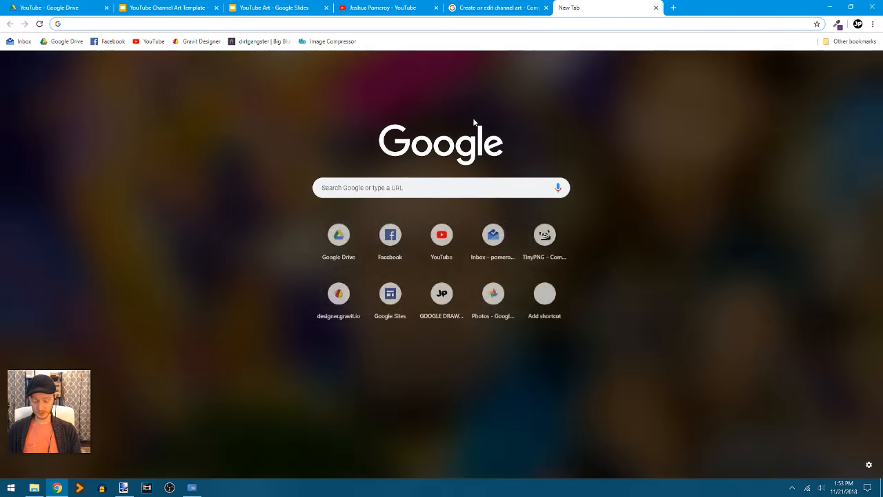
type("go")
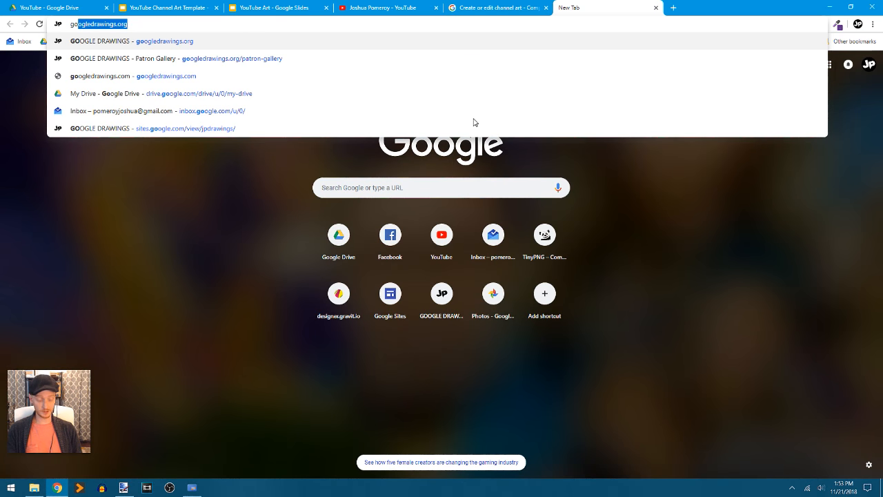
key("Return")
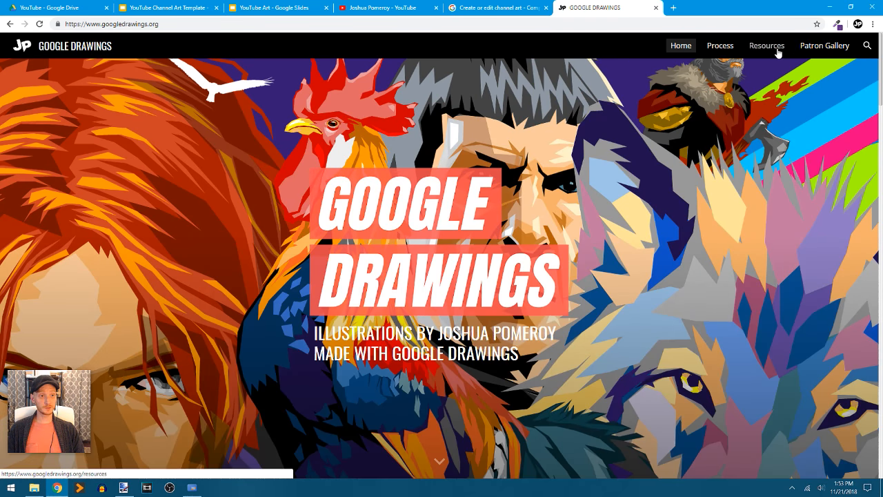
left_click(771, 48)
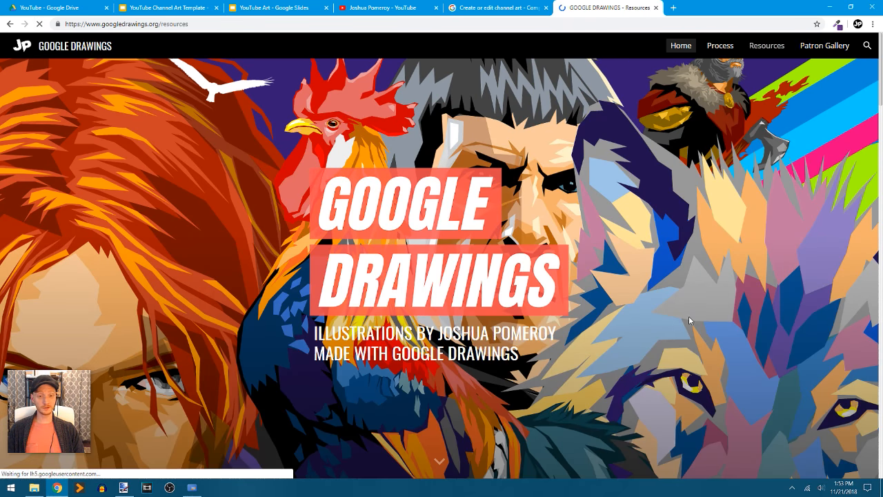
Step: Look through the free Google Drawings resources offered on the page, from the holiday artwork to the videos section
scroll(771, 332, "down", 5)
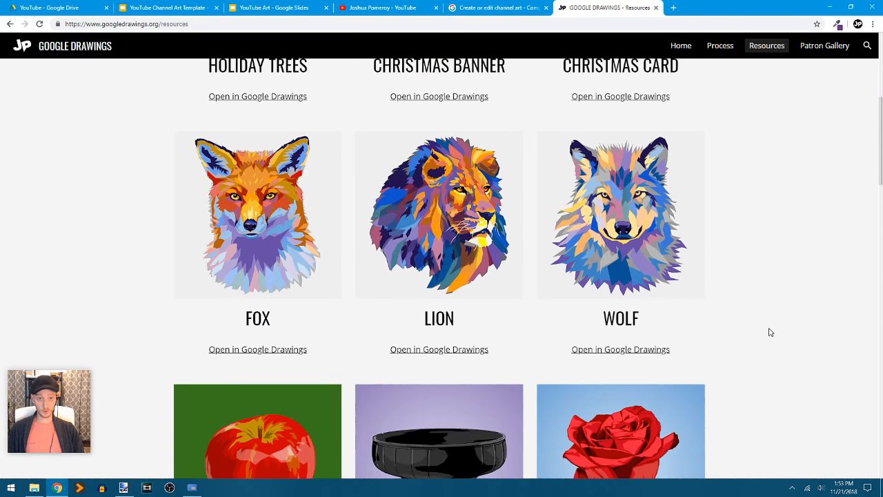
scroll(771, 331, "down", 3)
scroll(770, 331, "down", 2)
scroll(771, 331, "down", 4)
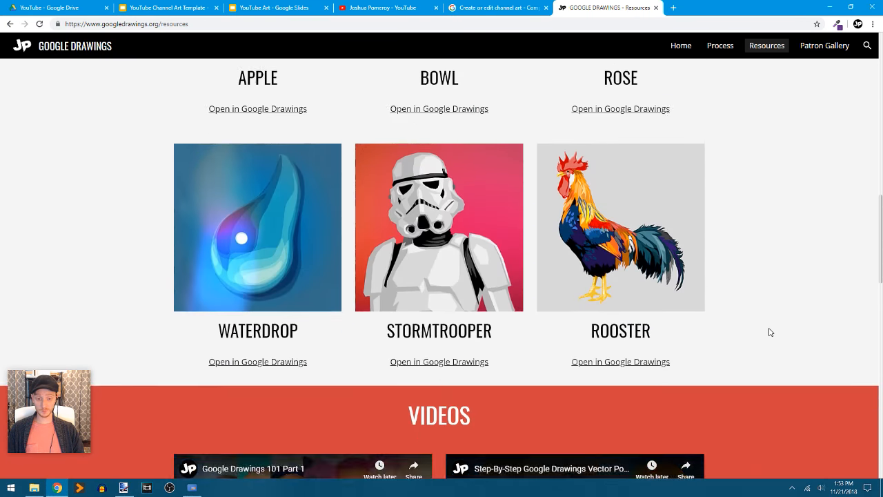
scroll(771, 332, "up", 5)
scroll(771, 332, "up", 5)
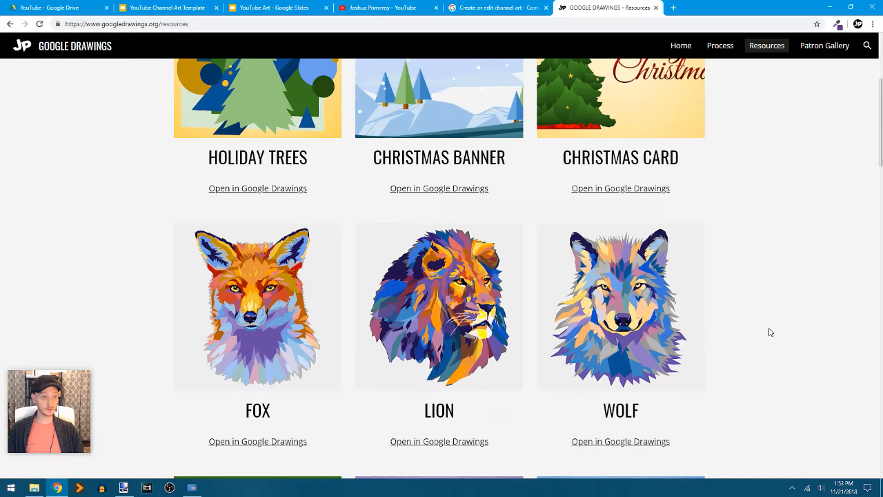
scroll(771, 332, "up", 3)
scroll(770, 332, "down", 1)
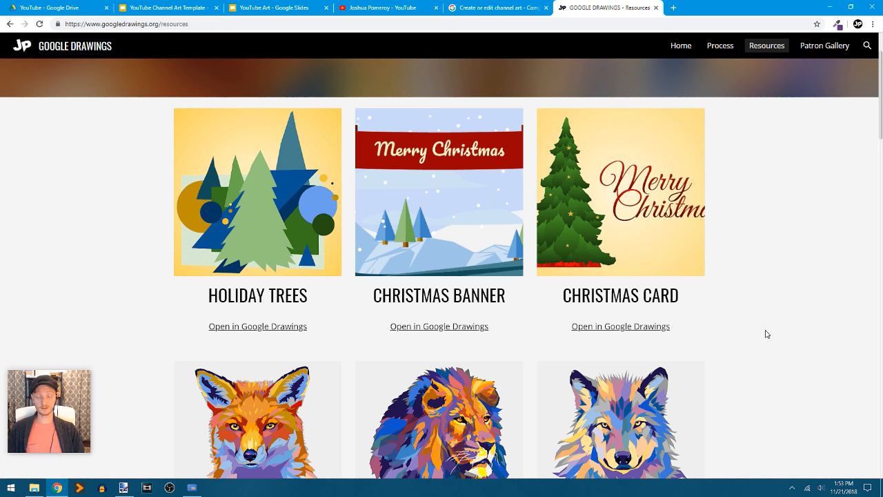
scroll(766, 334, "down", 2)
scroll(765, 333, "up", 4)
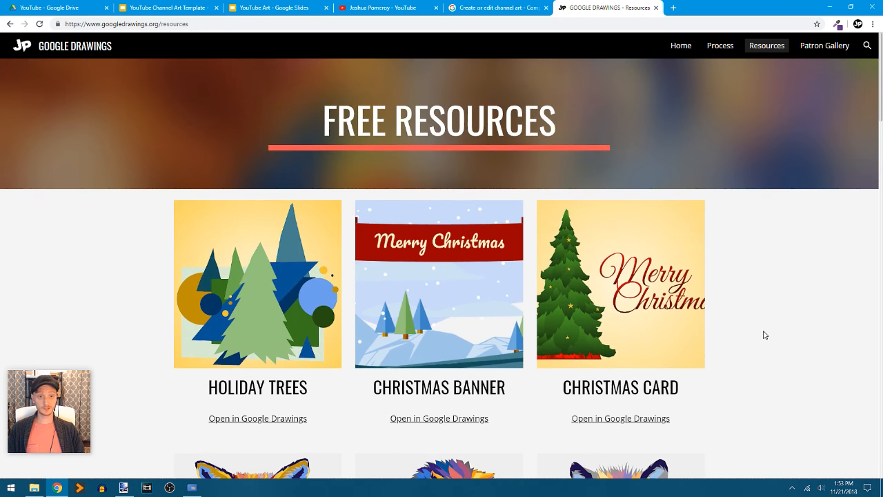
Step: Close the YouTube Help page about creating or editing channel art
left_click(495, 9)
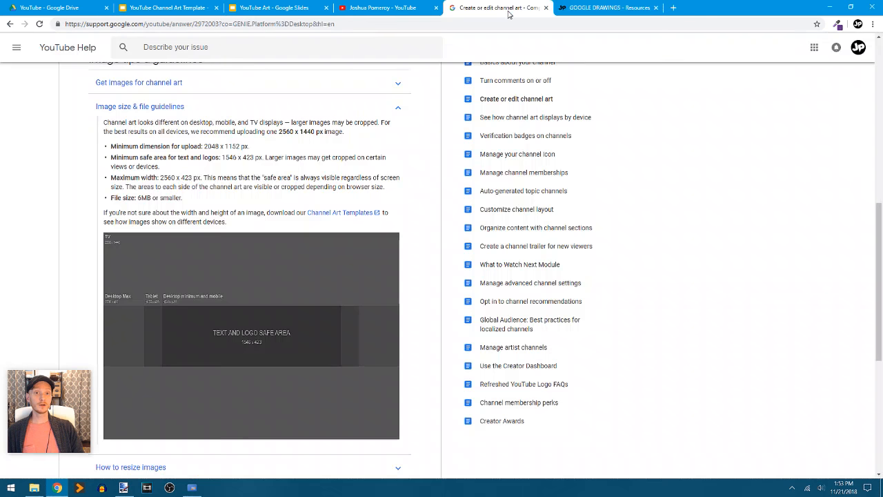
left_click(545, 8)
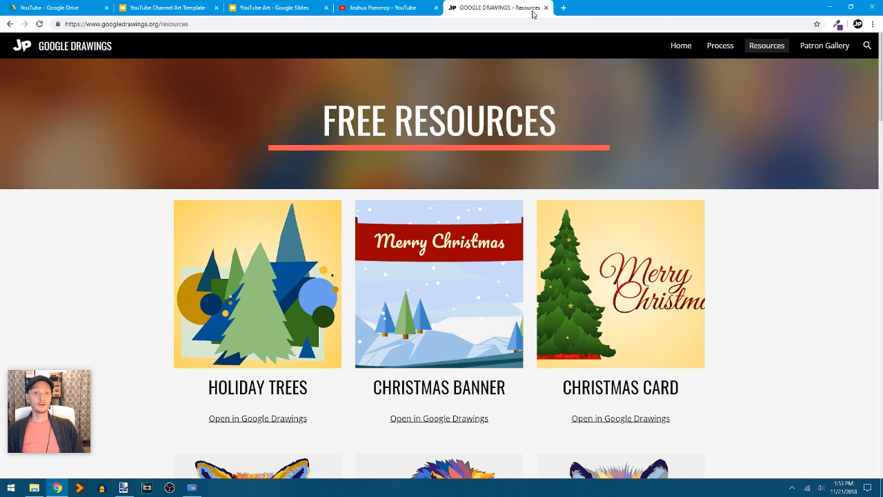
Step: On the YouTube channel page, view the channel art upload dialog and its file chooser, and cancel both without uploading
left_click(368, 8)
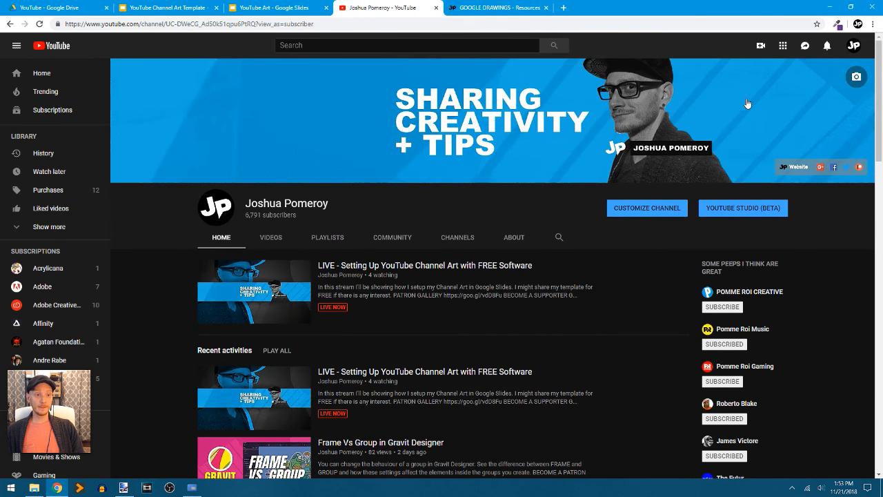
left_click(856, 85)
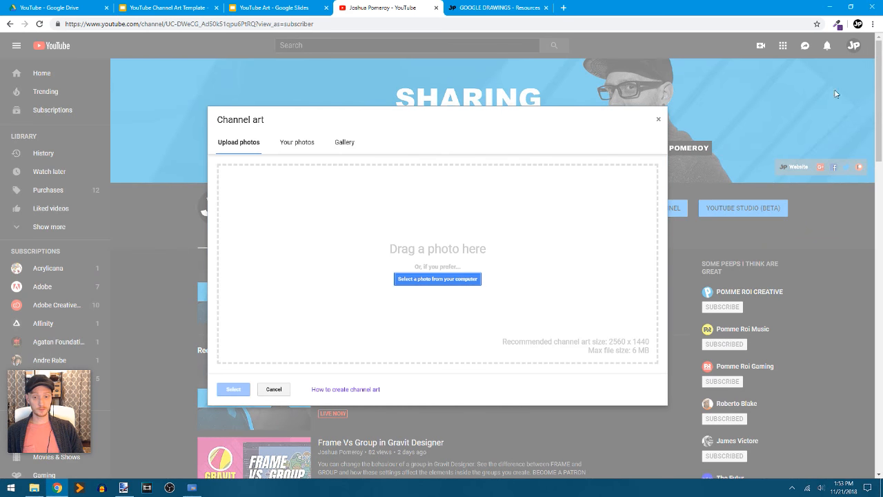
left_click(447, 286)
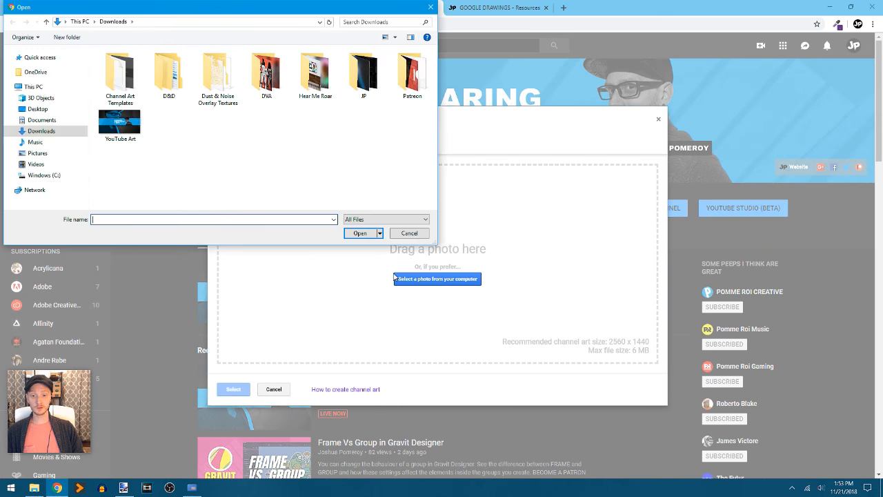
left_click(413, 236)
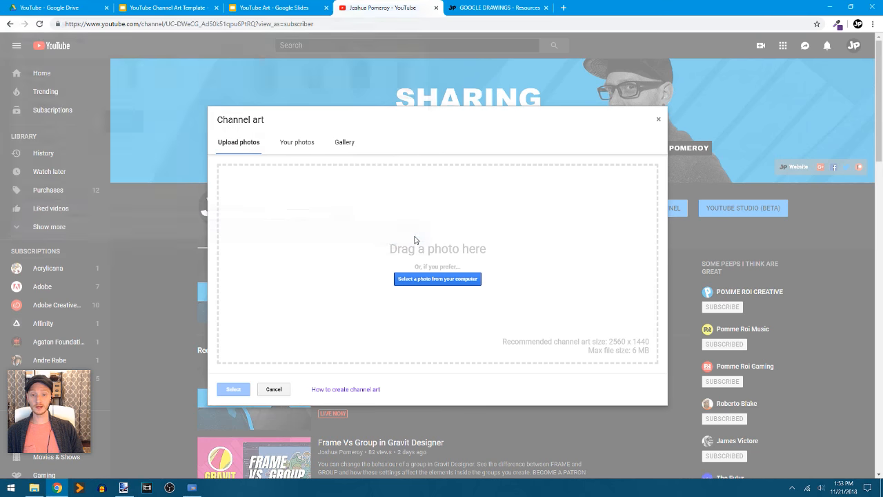
left_click(279, 389)
Step: Return to the YouTube Art presentation and examine the alternative banner design on slide 2
left_click(278, 12)
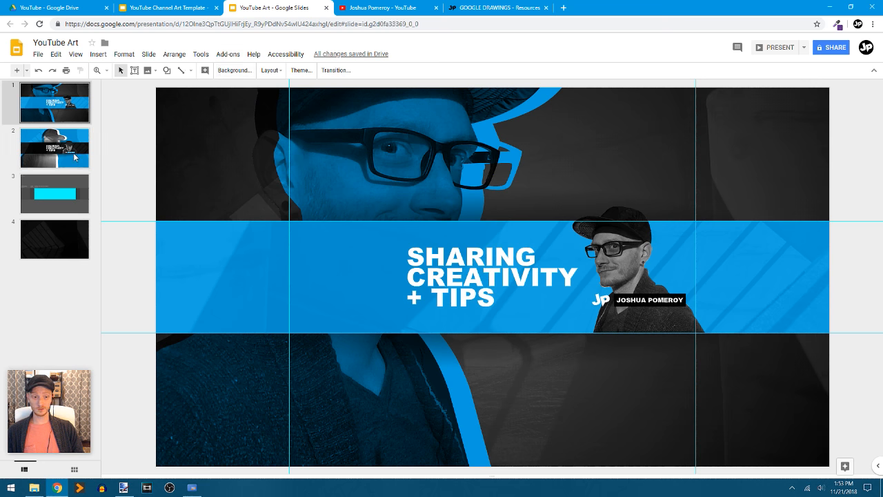
left_click(75, 157)
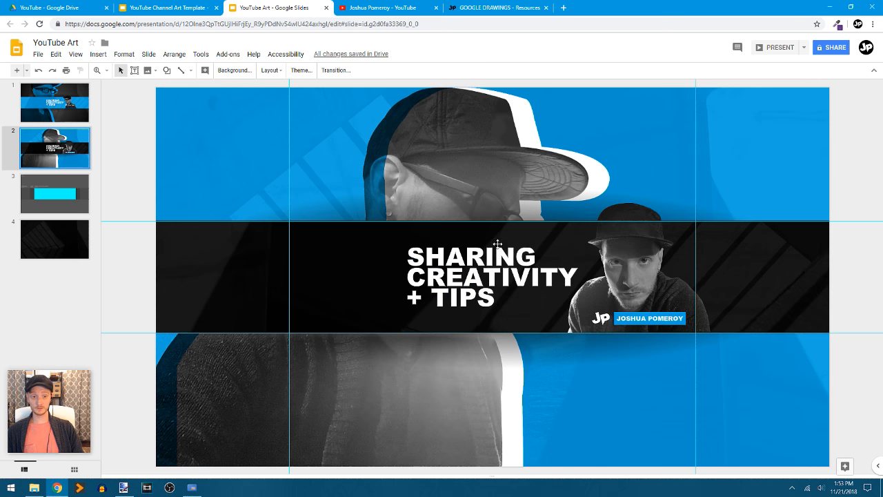
Step: Download the black-band banner on slide 2 as a PNG image
left_click(37, 55)
mouse_move(110, 144)
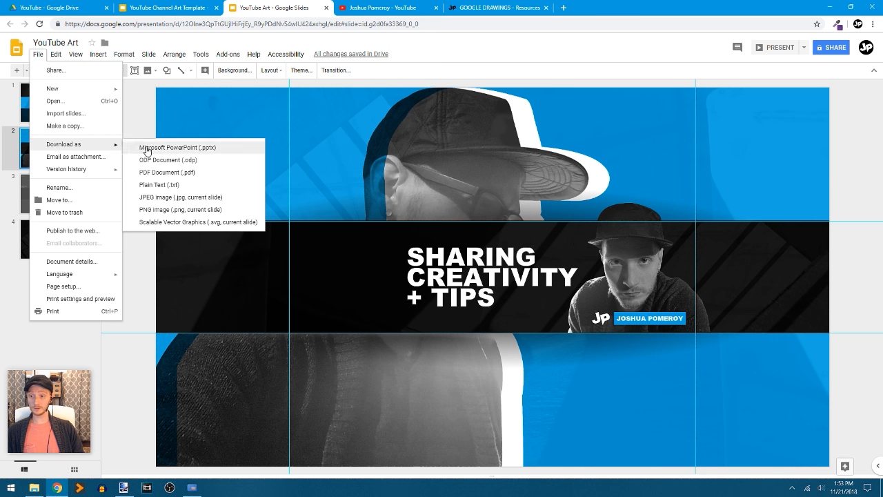
left_click(198, 210)
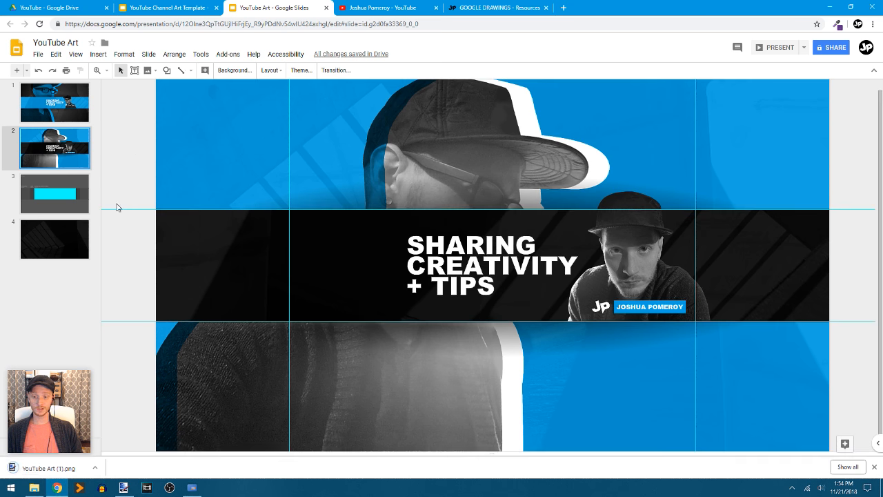
Step: Preview the exported YouTube Art (1) image from the Downloads folder in File Explorer and close the preview
left_click(34, 488)
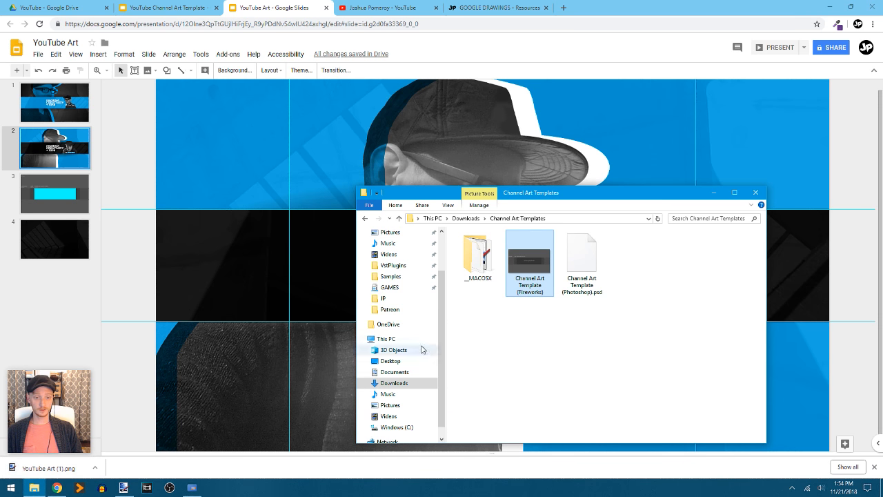
left_click(404, 383)
left_click(585, 320)
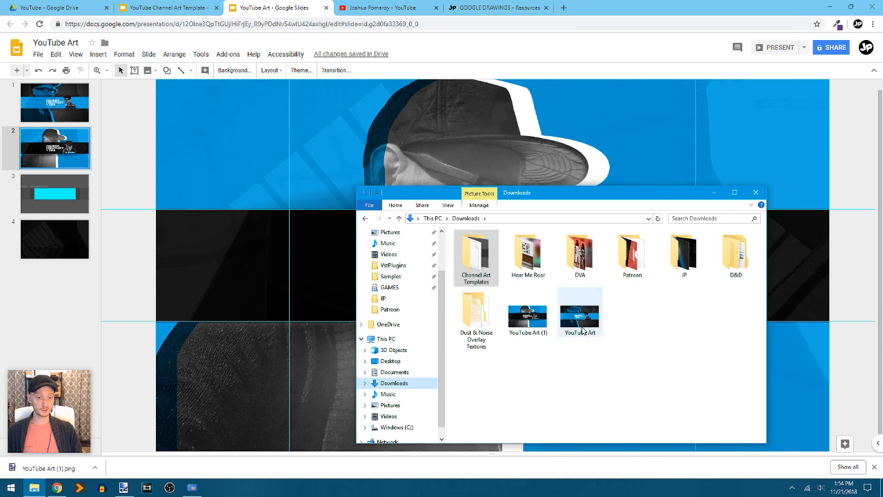
double_click(518, 323)
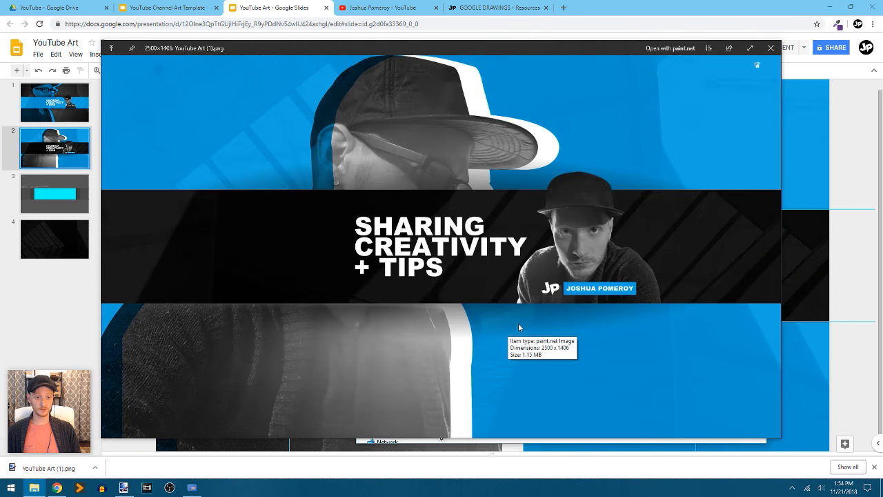
left_click(771, 48)
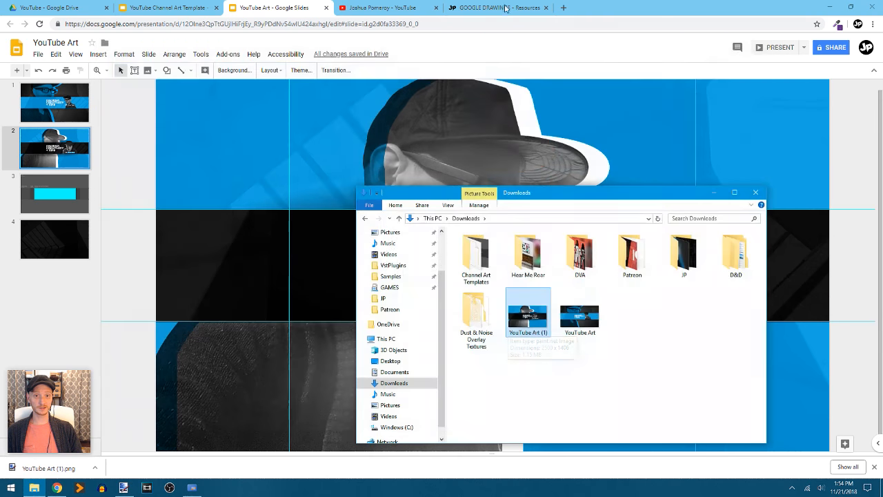
Step: On the YouTube channel page, upload YouTube Art (1) from Downloads as the new channel art and apply it
left_click(403, 9)
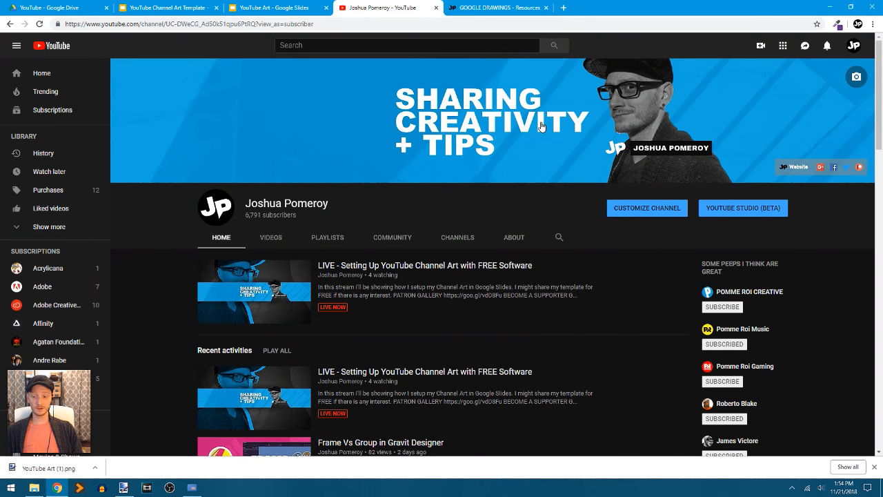
left_click(856, 77)
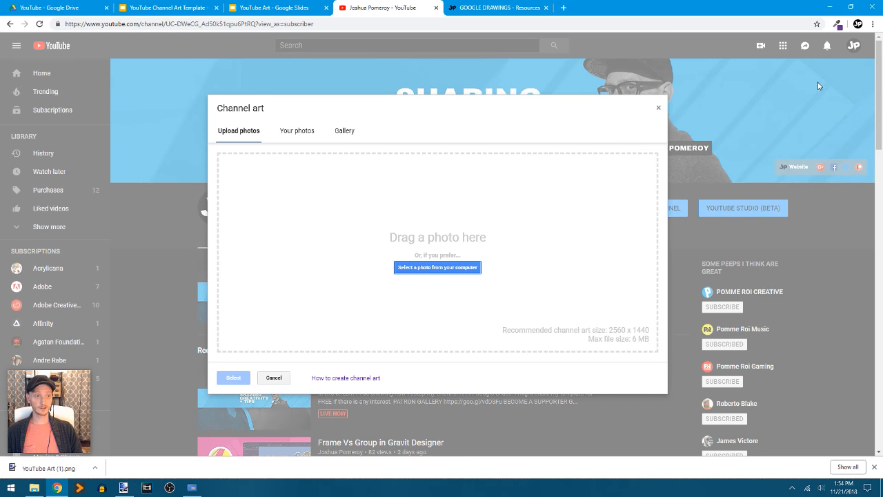
left_click(437, 268)
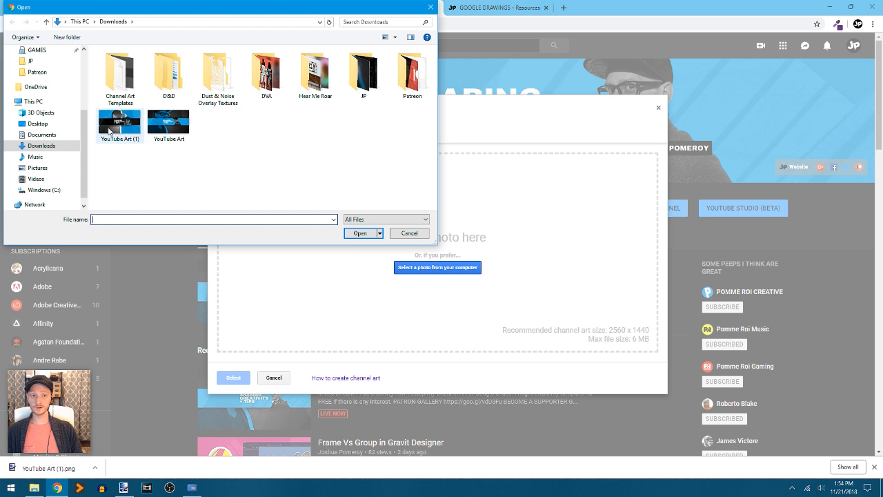
left_click(124, 138)
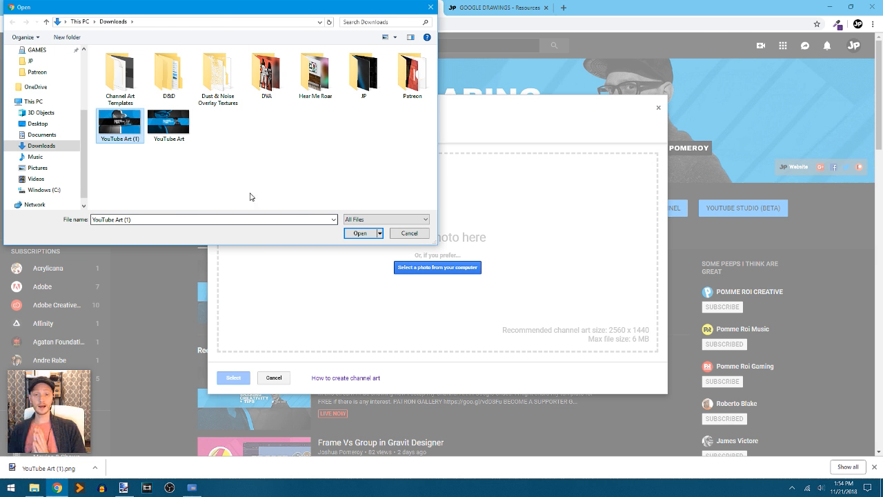
left_click(360, 235)
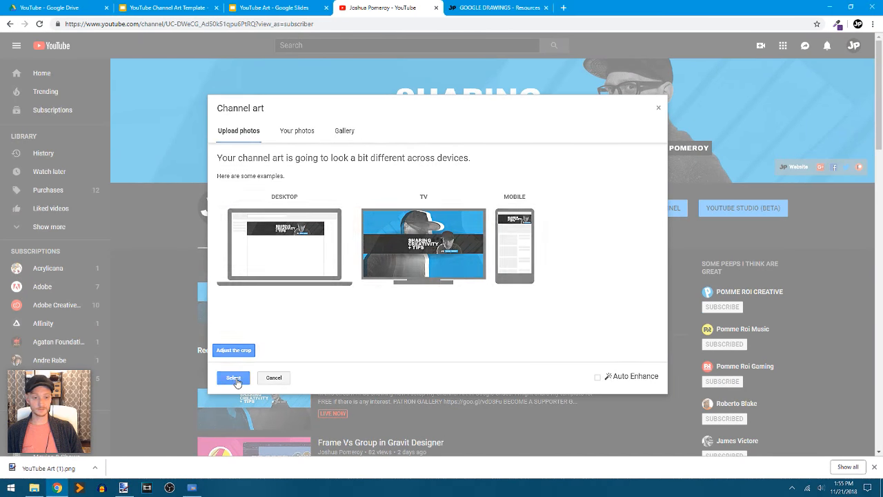
left_click(233, 378)
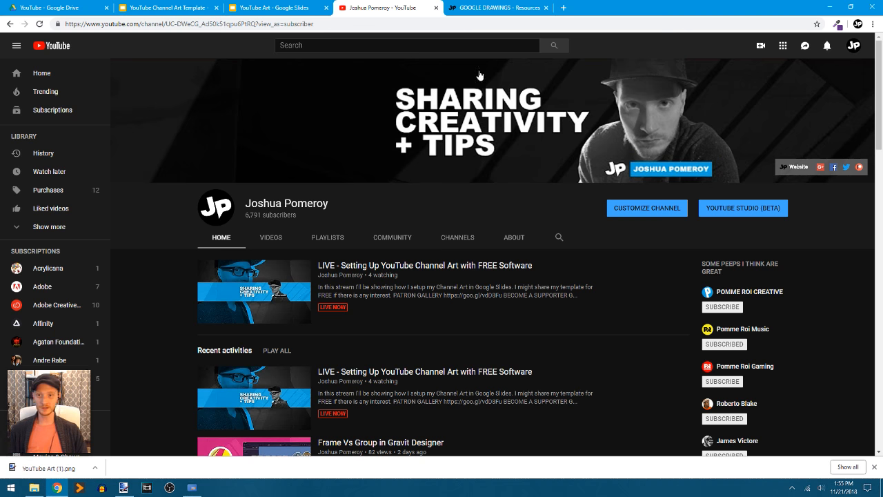
Step: Return to the YouTube Art presentation and examine the device size zones on slide 3, including the desktop minimum and mobile area
left_click(270, 10)
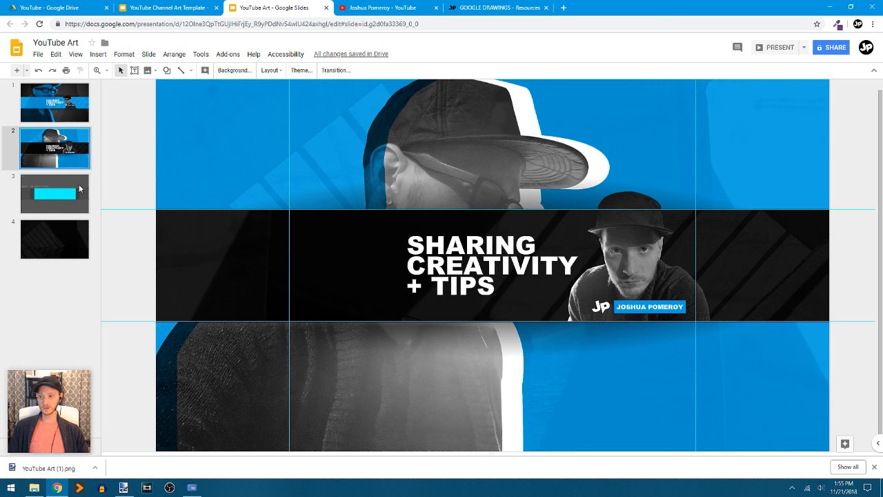
left_click(79, 188)
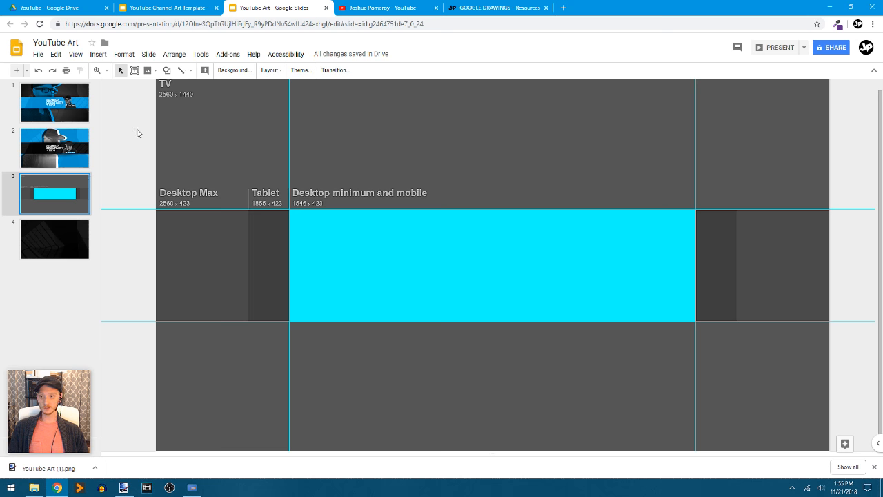
scroll(138, 133, "up", 1)
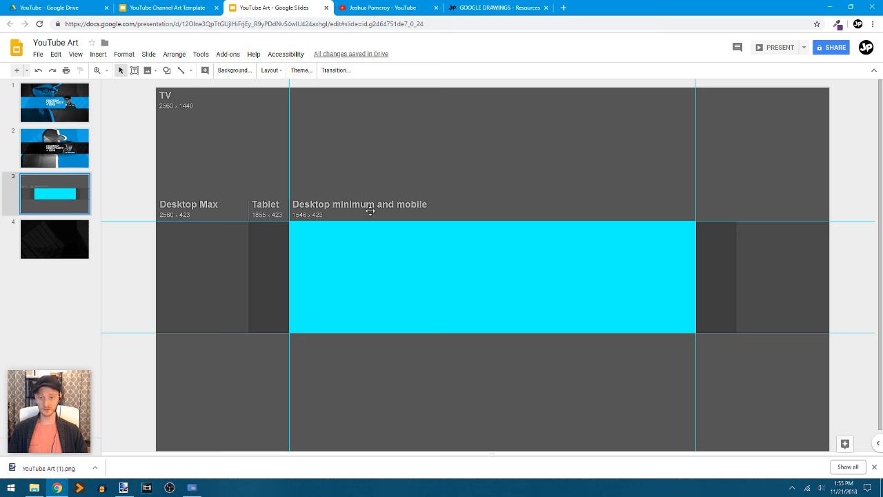
left_click(416, 282)
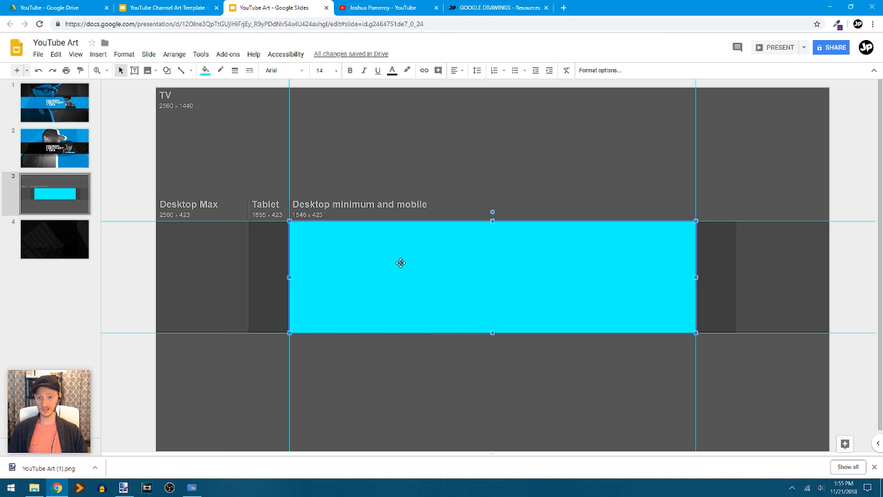
left_click(136, 165)
Step: In the YouTube Channel Art Template presentation, draw a rectangle filling the area between the inner vertical guides and the two horizontal guides
left_click(169, 8)
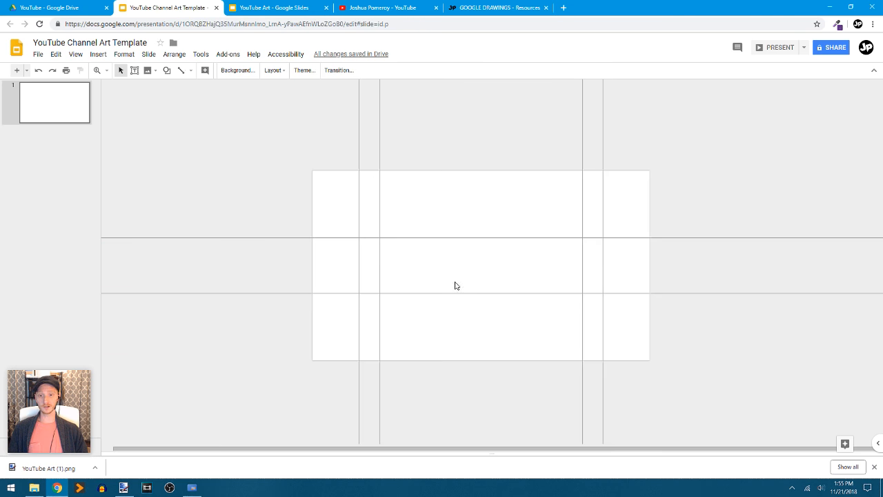
left_click(873, 468)
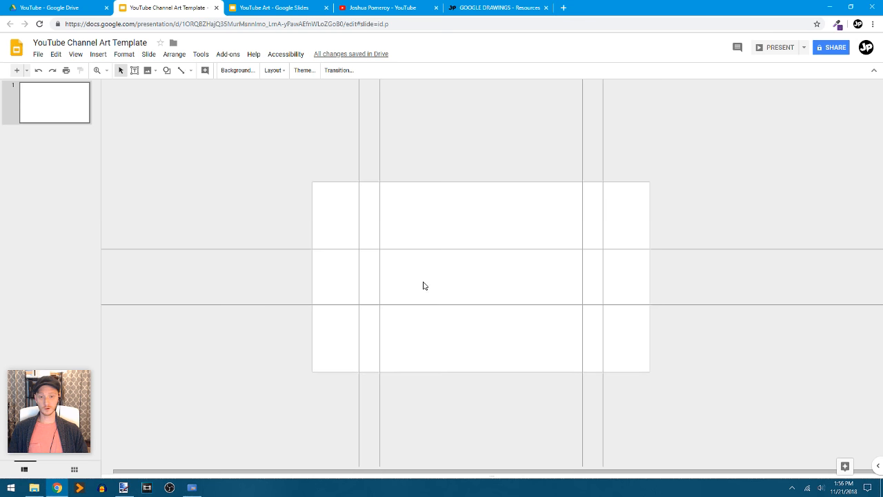
left_click(166, 70)
mouse_move(178, 95)
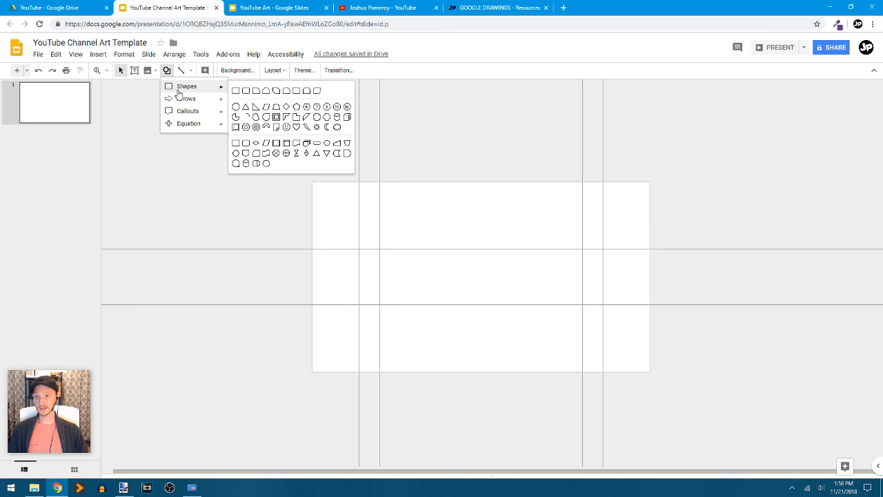
left_click(236, 90)
left_click_drag(407, 215, 522, 292)
left_click_drag(438, 273, 418, 282)
left_click_drag(495, 264, 518, 296)
left_click_drag(480, 327, 480, 305)
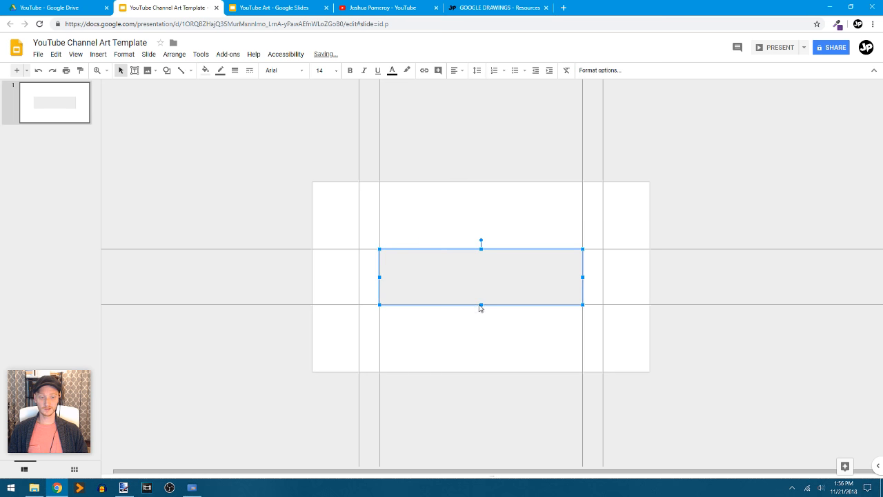
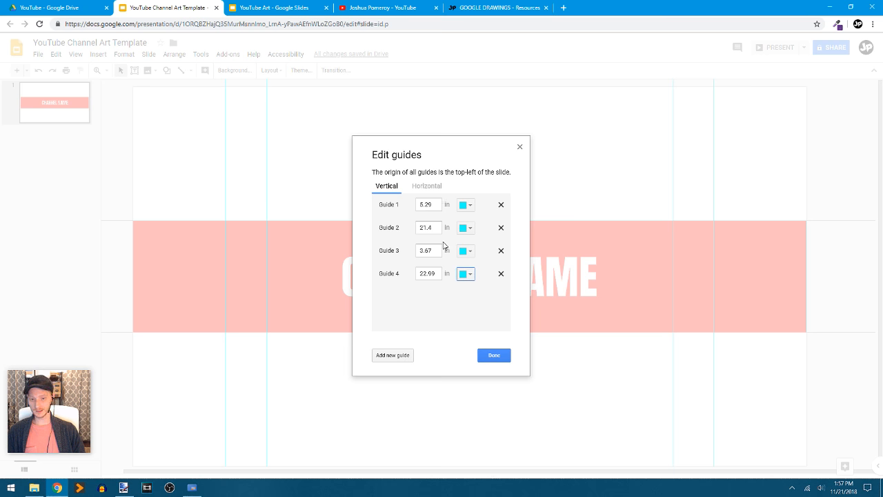
Step: Set both horizontal guides to cyan to match the vertical guides, and finish editing the guides
left_click(427, 189)
left_click(466, 204)
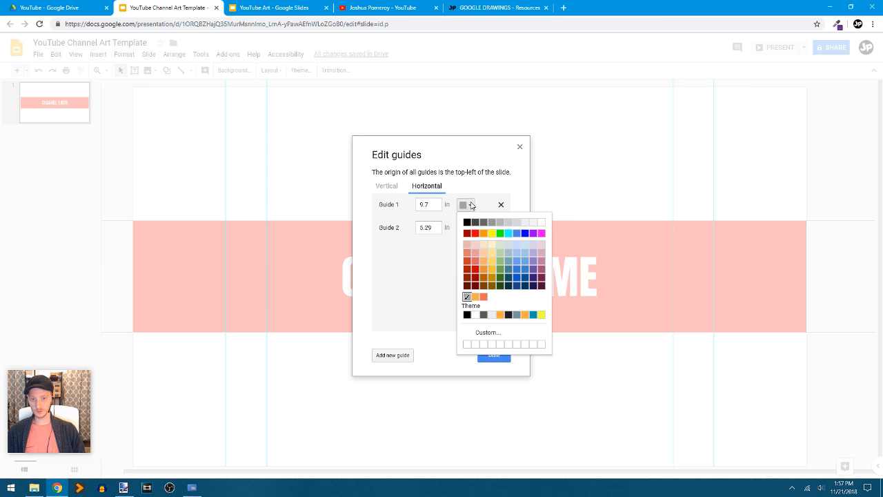
left_click(507, 234)
left_click(476, 227)
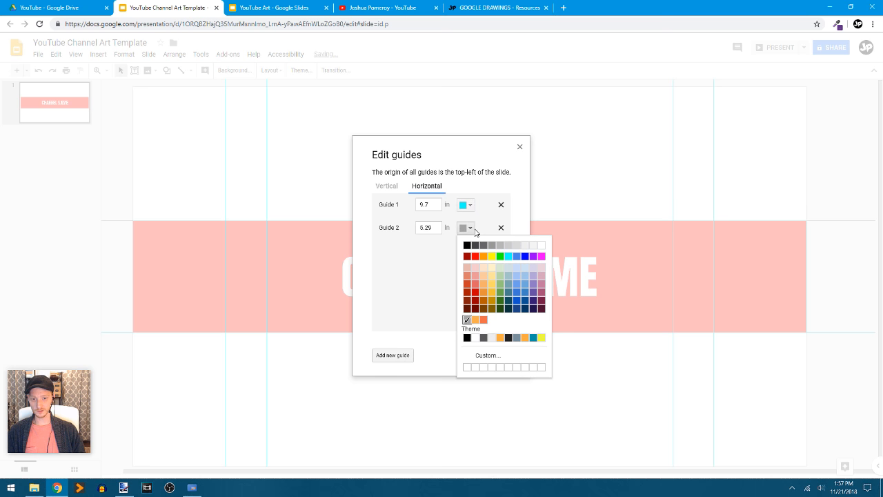
left_click(509, 256)
left_click(386, 186)
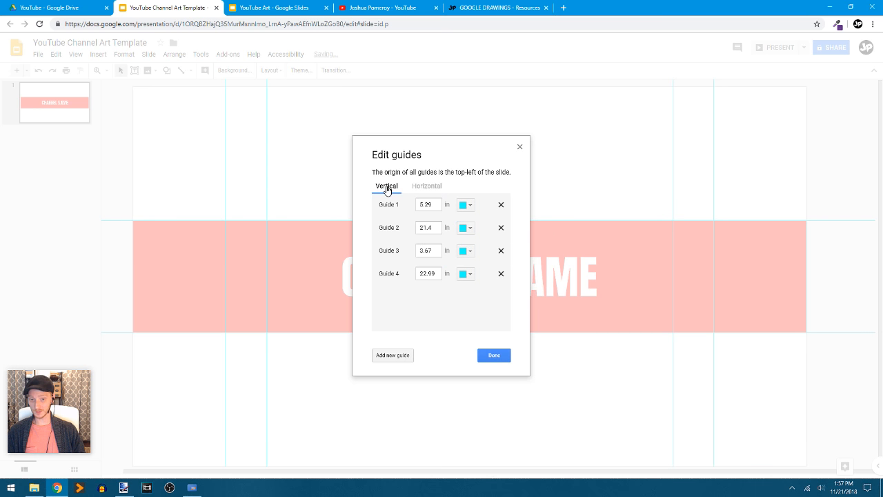
left_click(491, 358)
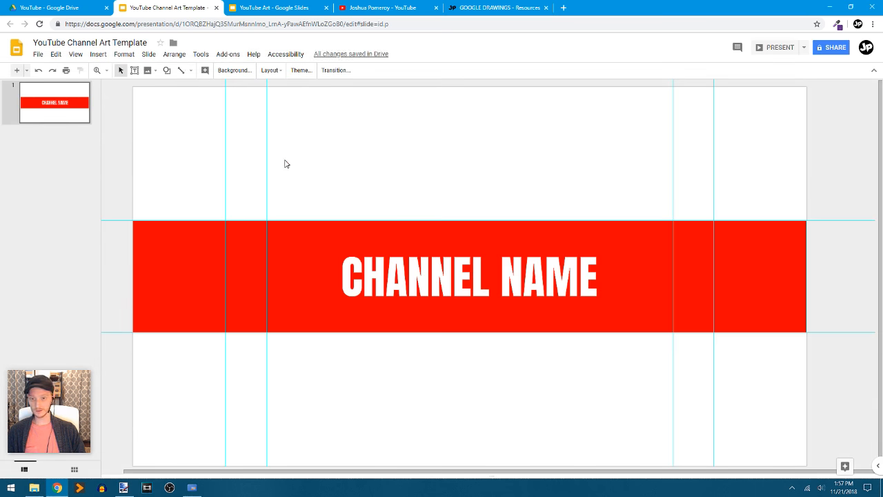
Step: Set the slide background behind the red channel name band to solid black
left_click(233, 70)
left_click(461, 238)
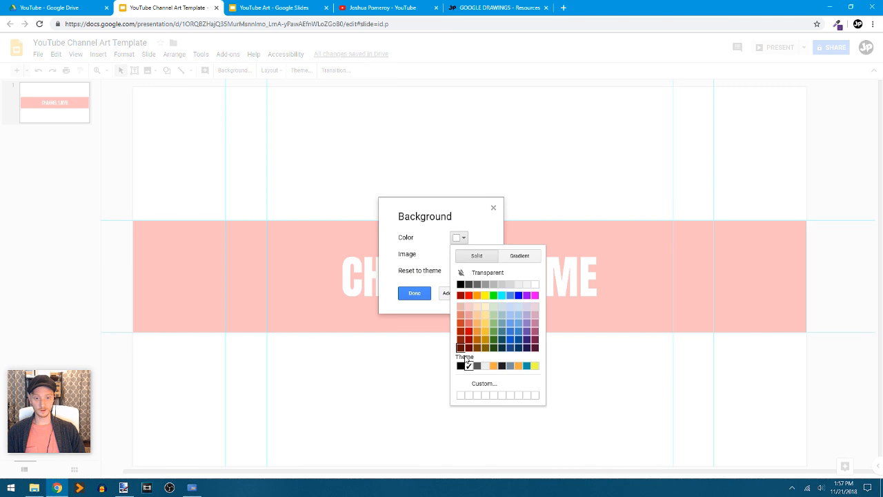
left_click(460, 283)
left_click(414, 293)
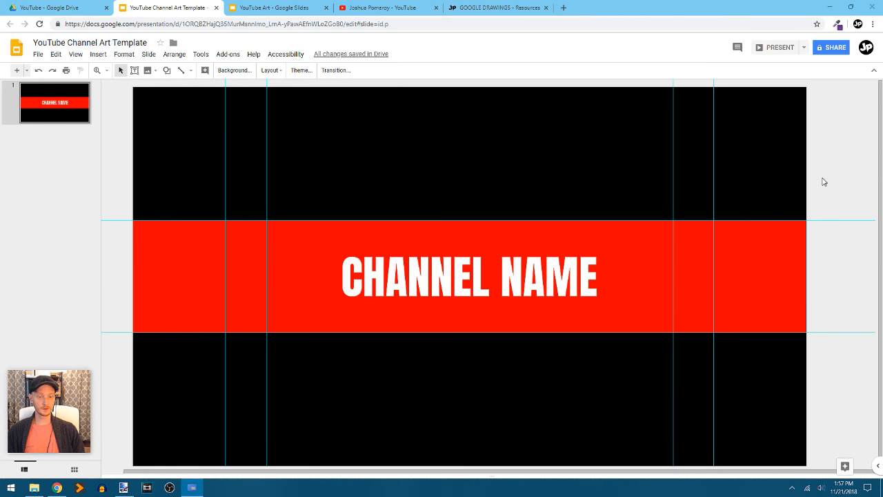
Step: Set the slide background to the darkest grey-to-black radial gradient
left_click(224, 70)
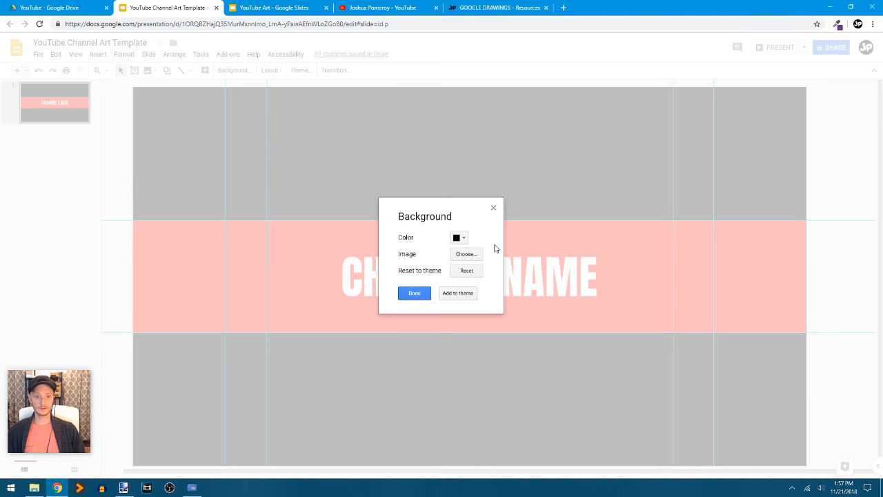
left_click(457, 236)
left_click(522, 255)
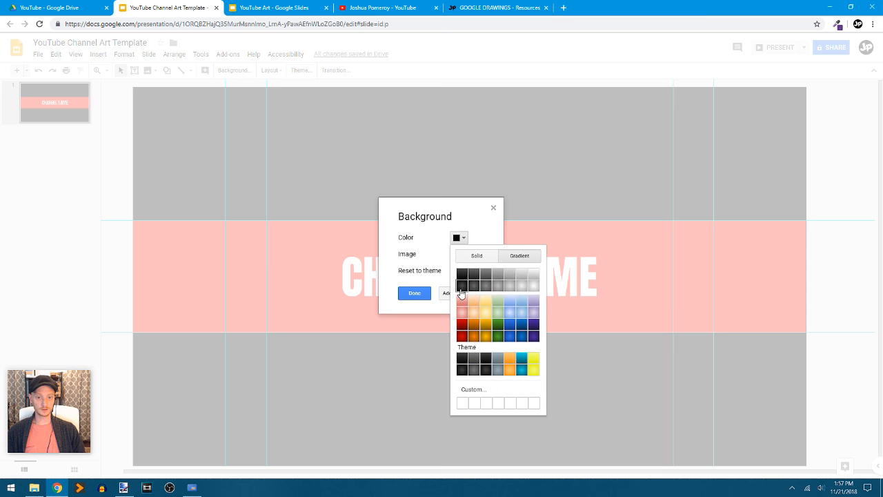
left_click(459, 293)
left_click(415, 295)
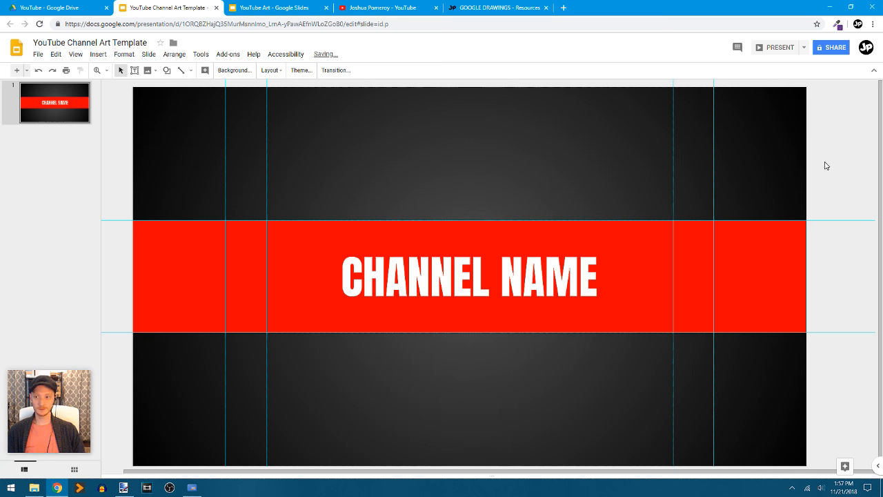
Step: Review the whole template slide, the banner on the YouTube channel page, and slides 2 and 3 of the YouTube Art presentation
key("ctrl+alt+minus")
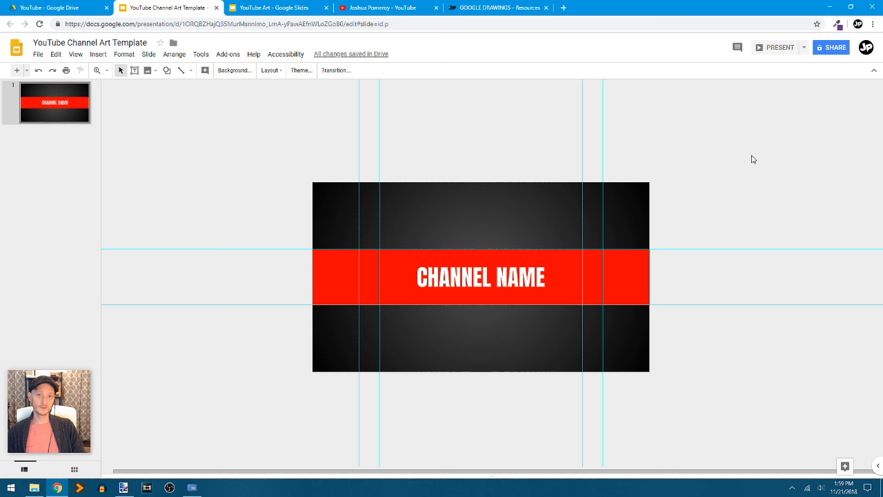
left_click(379, 11)
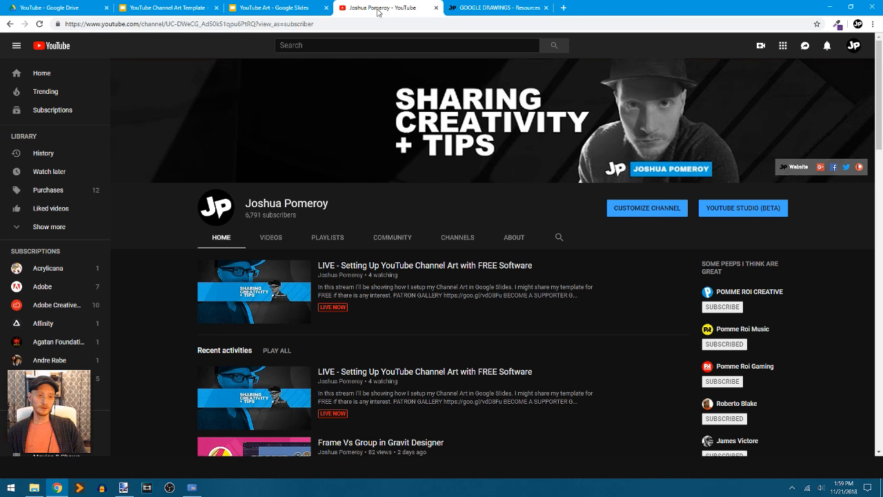
left_click(275, 8)
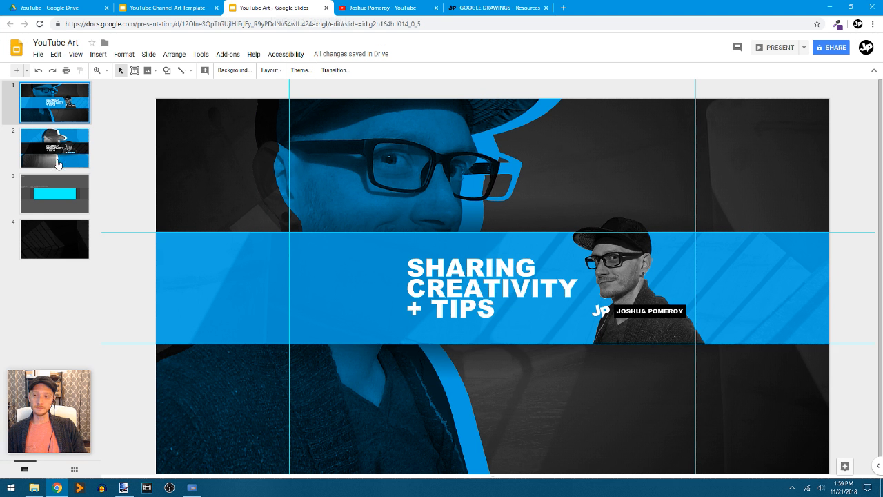
left_click(58, 163)
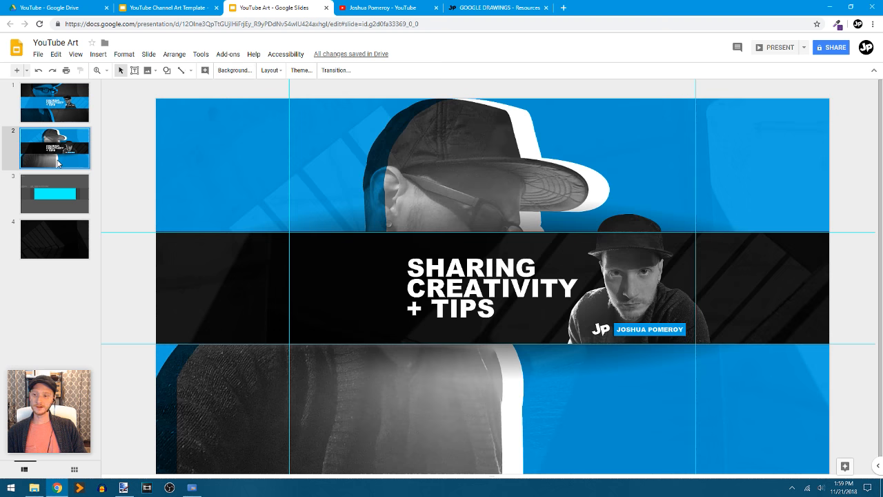
left_click(72, 210)
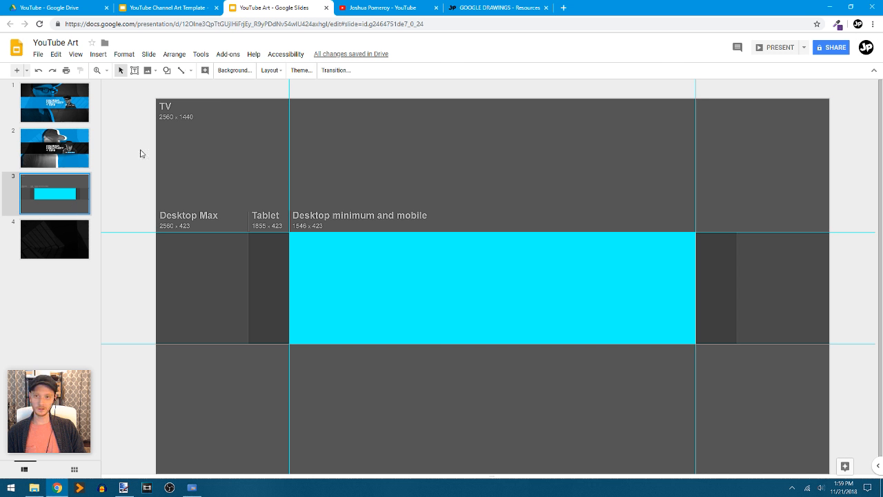
Step: Make a copy of the Christmas Card drawing from the Google Drawings site's free resources and select its "Merry" lettering
left_click(405, 15)
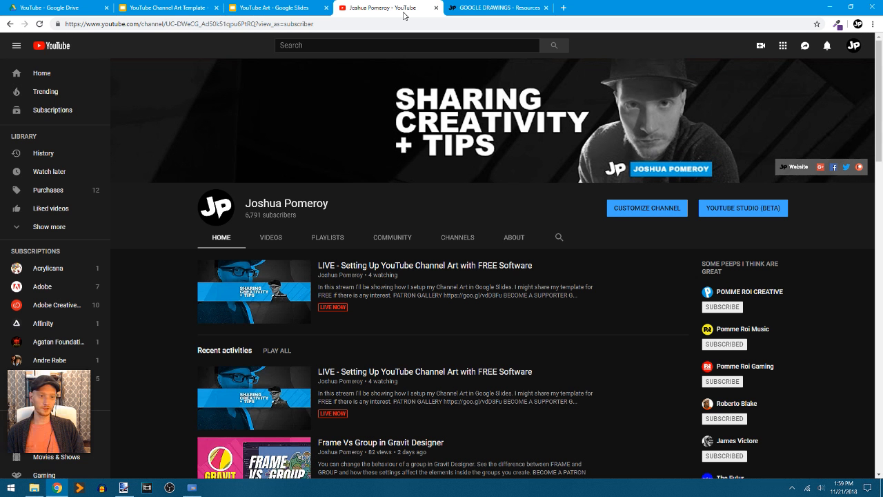
left_click(509, 9)
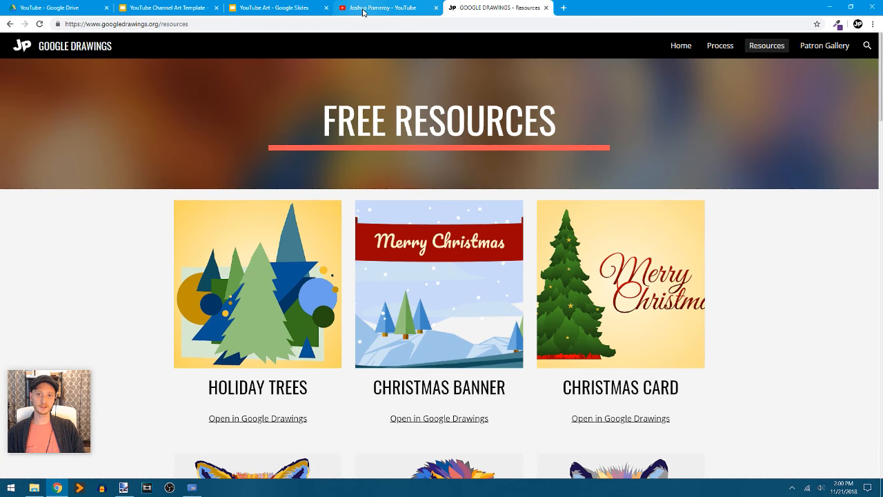
left_click(620, 418)
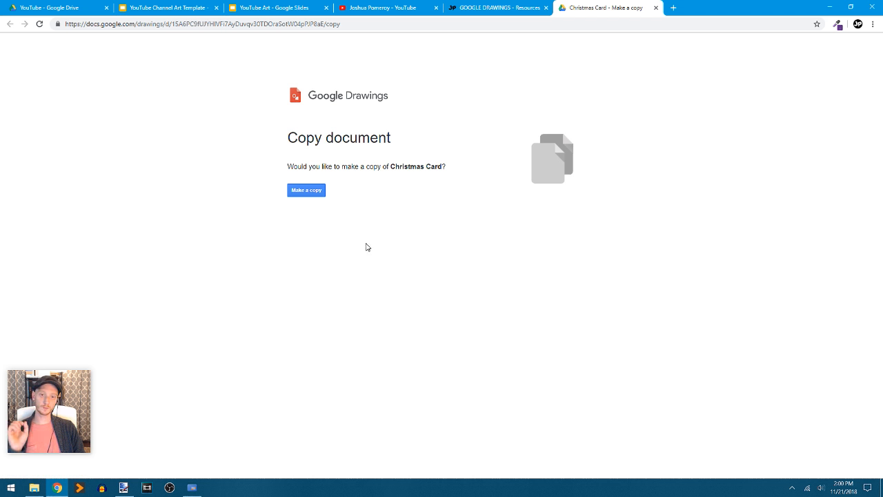
left_click(308, 193)
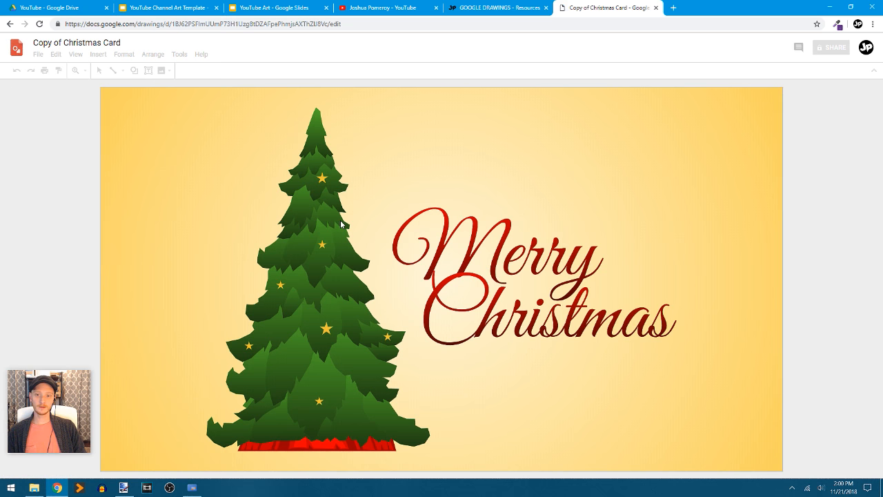
left_click(545, 258)
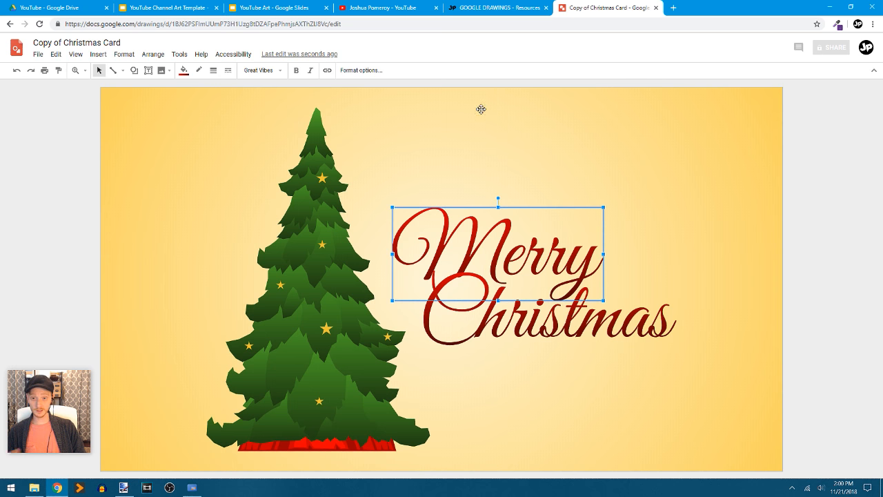
Step: Close the copied Christmas Card drawing and return to the Free Resources page
left_click(500, 8)
left_click(647, 9)
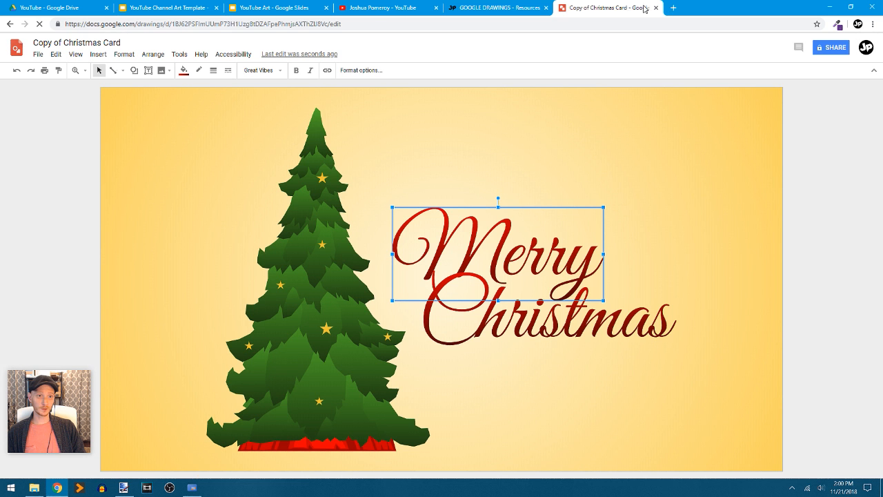
left_click(655, 8)
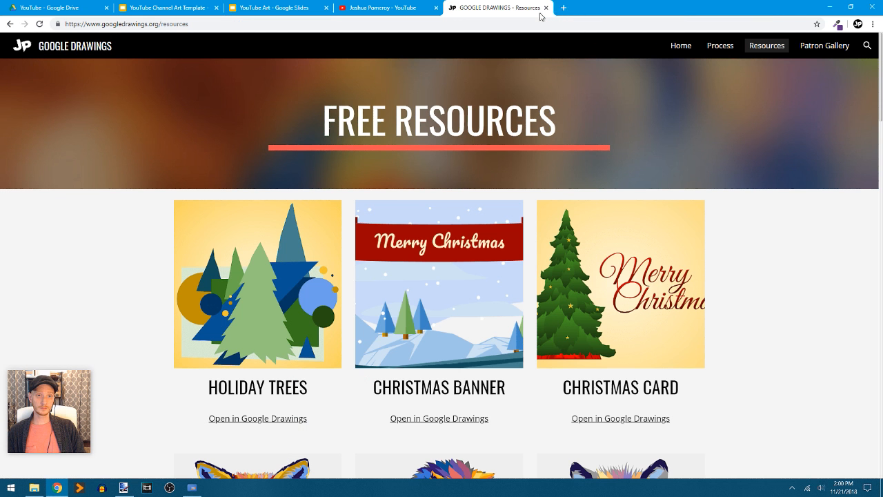
left_click(35, 8)
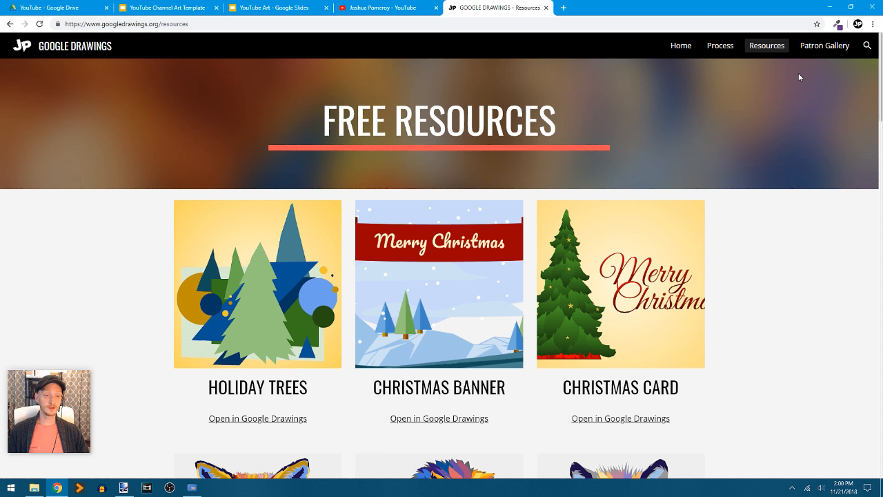
Step: Examine the Patron Gallery page, covering the supporter, patron and partner portraits and the Patreon section with its support tiers
left_click(823, 47)
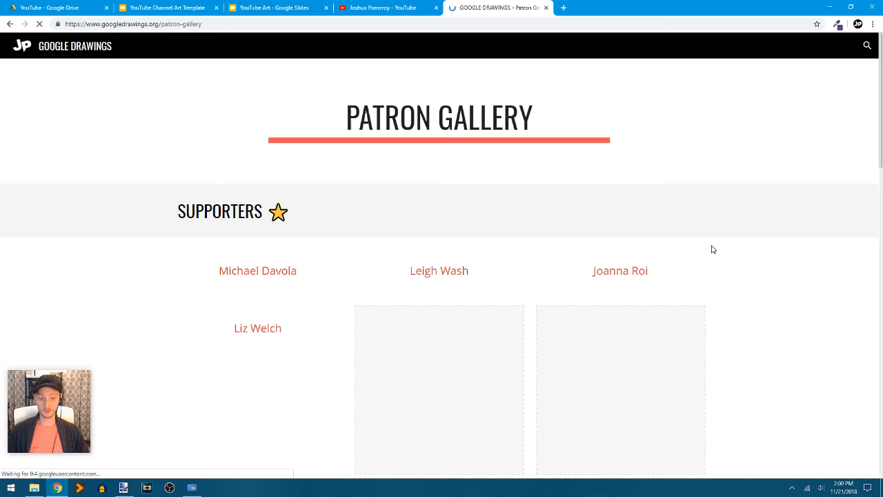
scroll(712, 249, "down", 1)
scroll(713, 250, "down", 6)
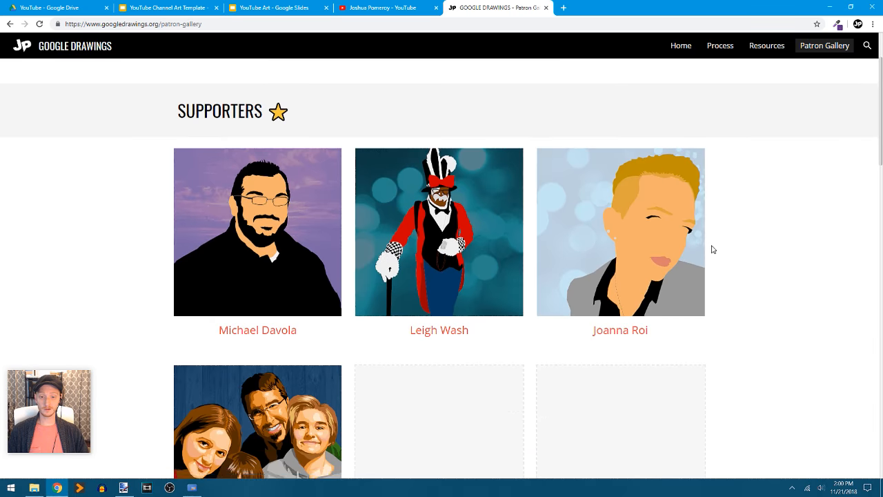
scroll(713, 249, "down", 6)
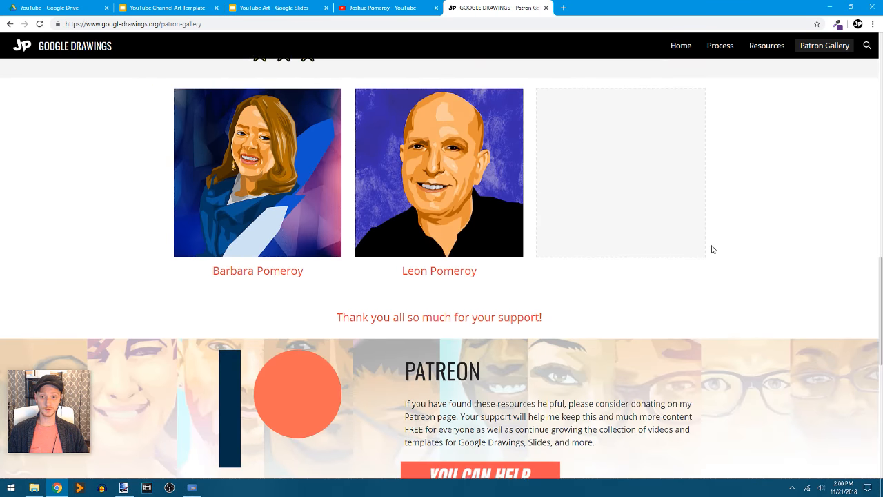
scroll(713, 249, "up", 8)
scroll(713, 249, "up", 4)
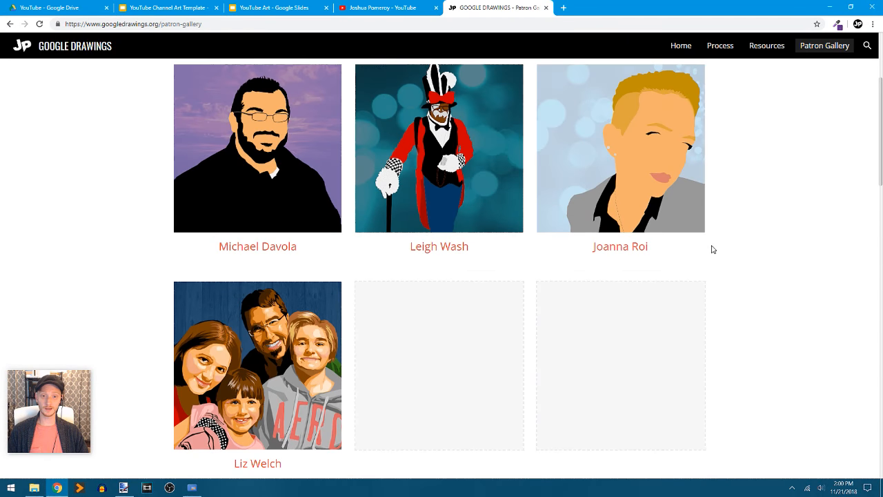
scroll(713, 249, "down", 2)
scroll(713, 249, "down", 1)
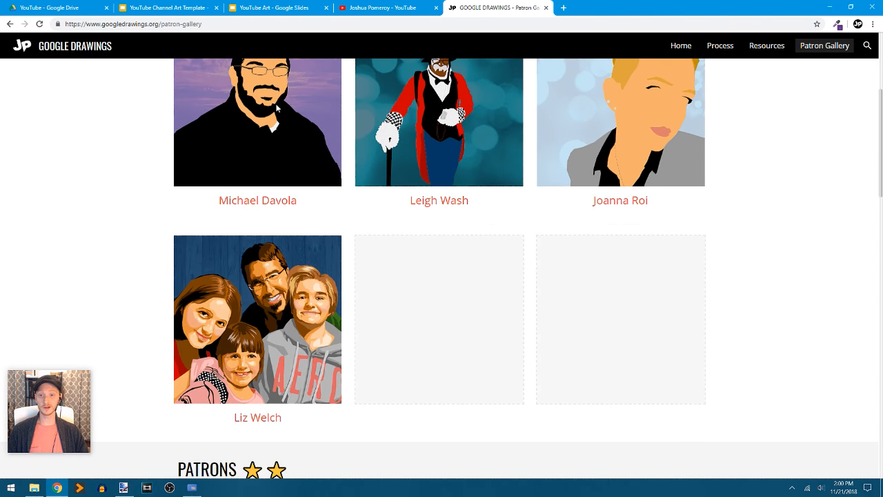
scroll(637, 216, "down", 4)
scroll(387, 218, "down", 8)
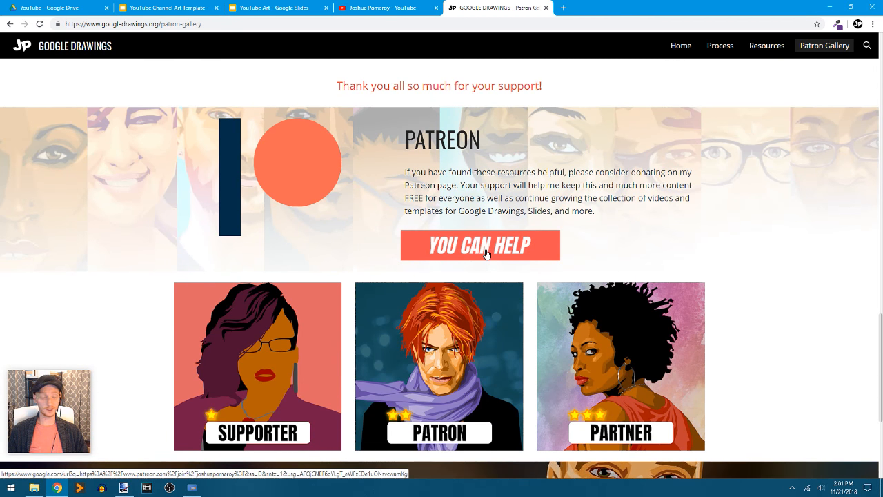
scroll(522, 248, "down", 2)
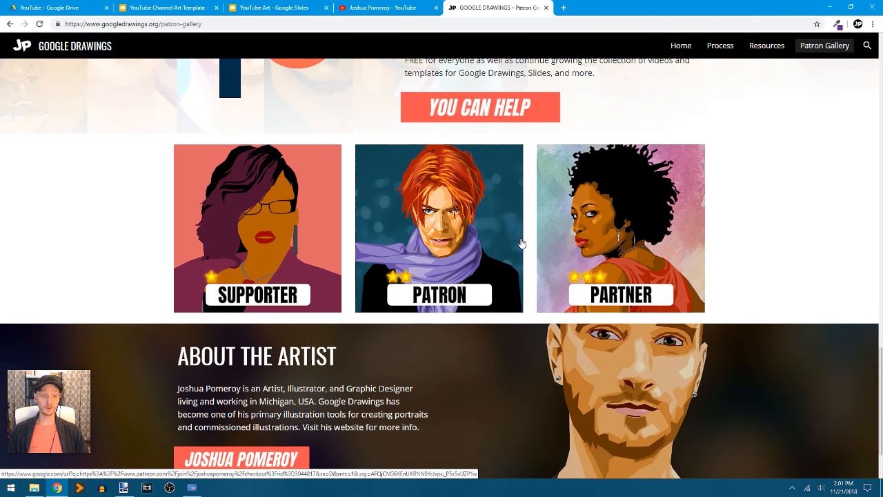
scroll(521, 243, "up", 3)
scroll(521, 242, "up", 5)
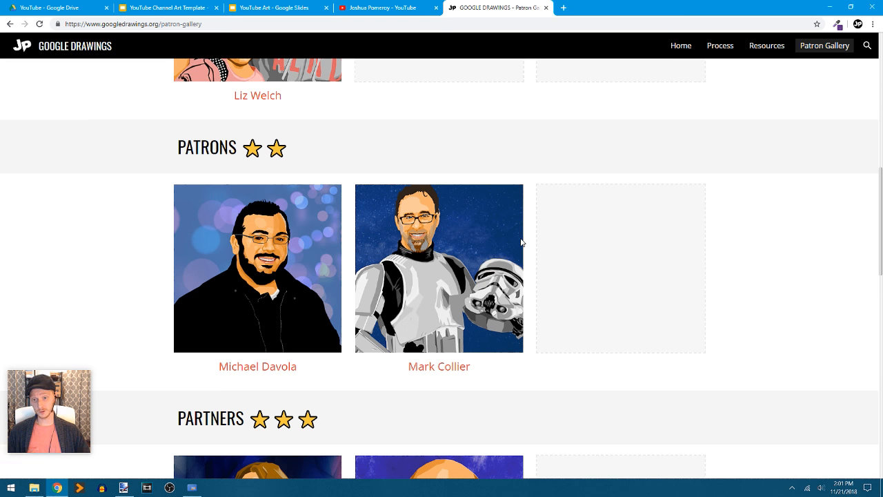
scroll(693, 294, "down", 2)
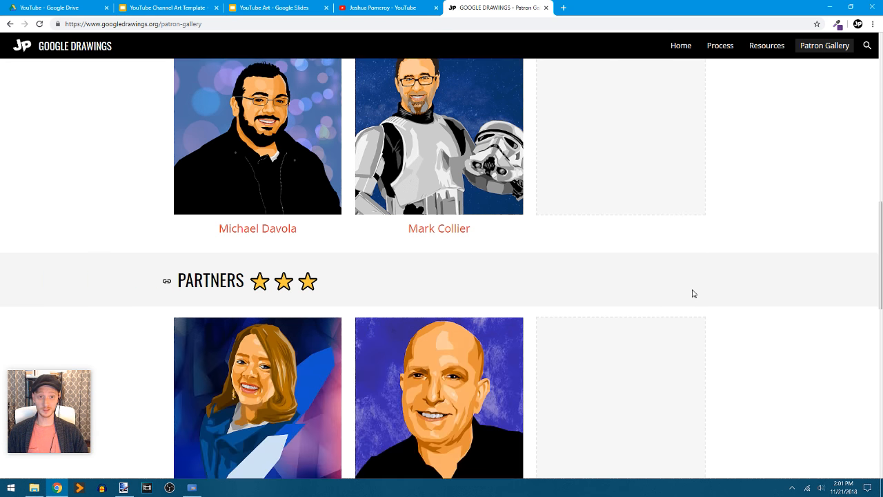